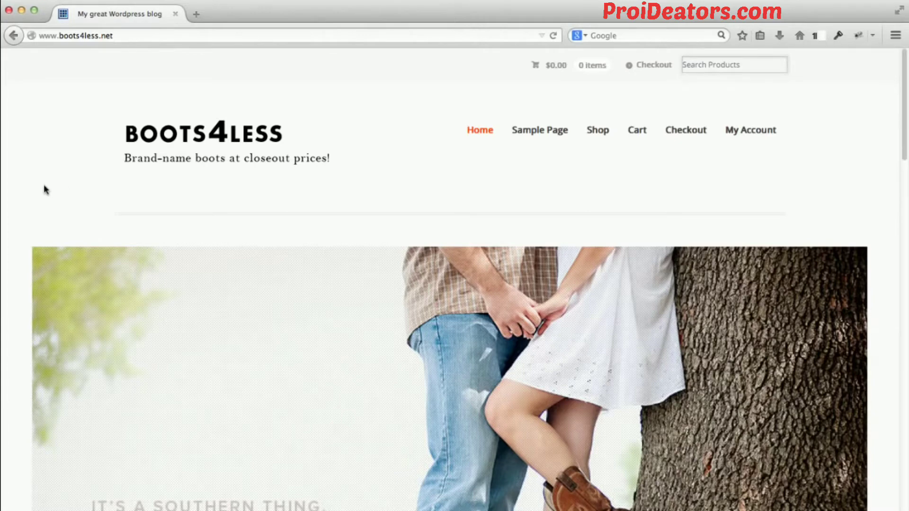
Look through the Boots4Less home page from the header and banner to the product listings and footer.
{"action": "scroll", "coordinate": [43, 189], "scroll_direction": "down", "scroll_amount": 3}
{"action": "scroll", "coordinate": [42, 189], "scroll_direction": "up", "scroll_amount": 2}
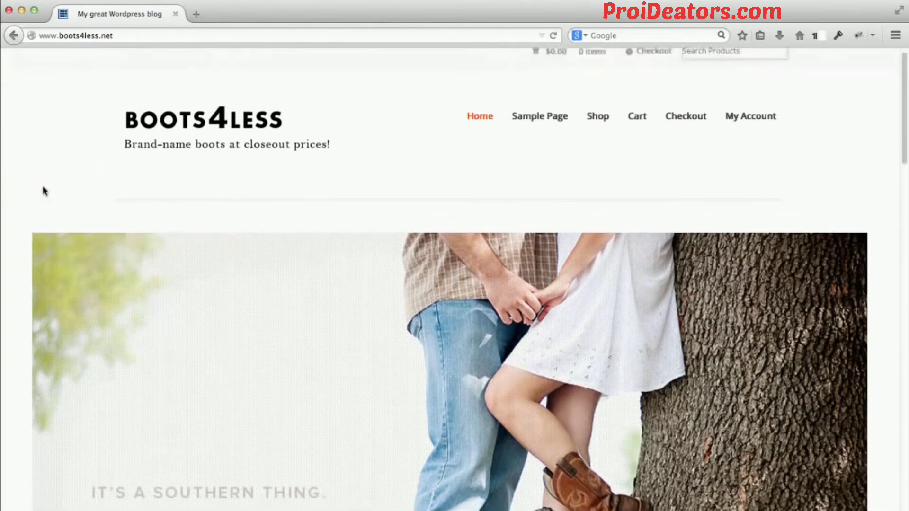
{"action": "scroll", "coordinate": [45, 194], "scroll_direction": "down", "scroll_amount": 1}
{"action": "scroll", "coordinate": [45, 194], "scroll_direction": "down", "scroll_amount": 2}
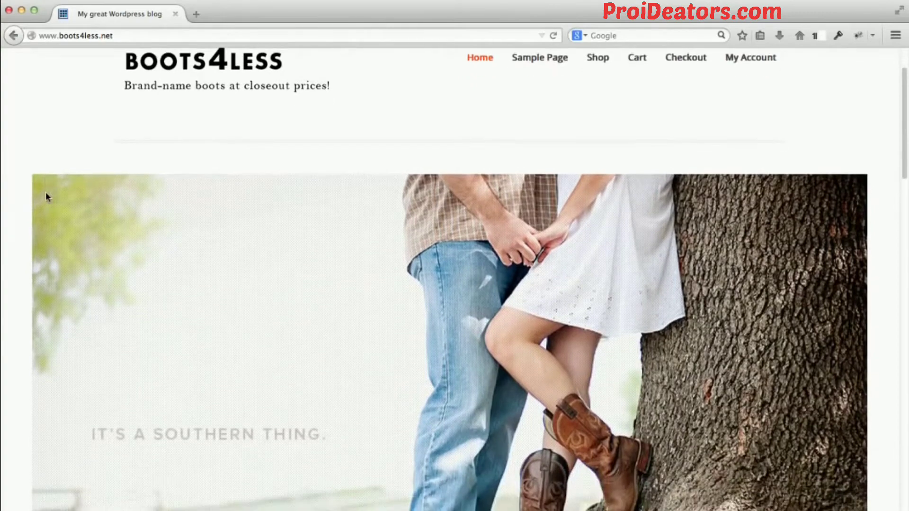
{"action": "scroll", "coordinate": [46, 194], "scroll_direction": "up", "scroll_amount": 3}
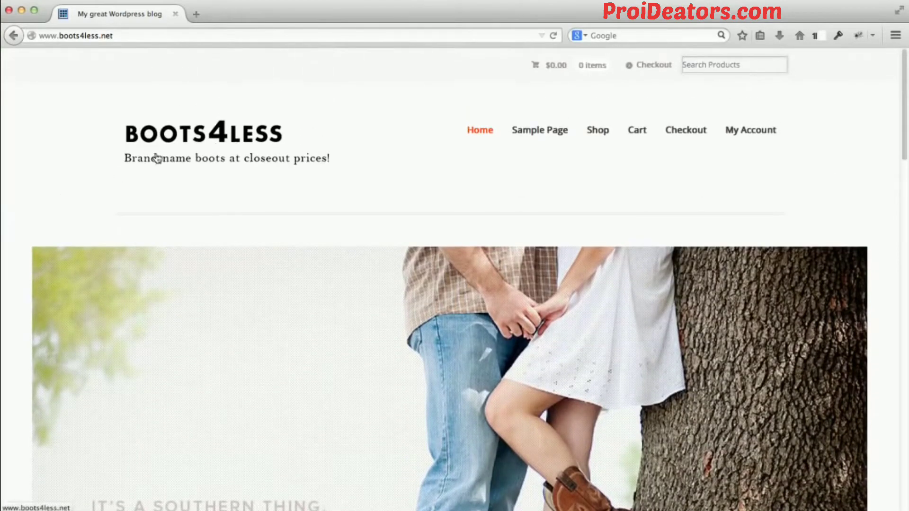
{"action": "scroll", "coordinate": [152, 157], "scroll_direction": "down", "scroll_amount": 3}
{"action": "scroll", "coordinate": [156, 156], "scroll_direction": "down", "scroll_amount": 5}
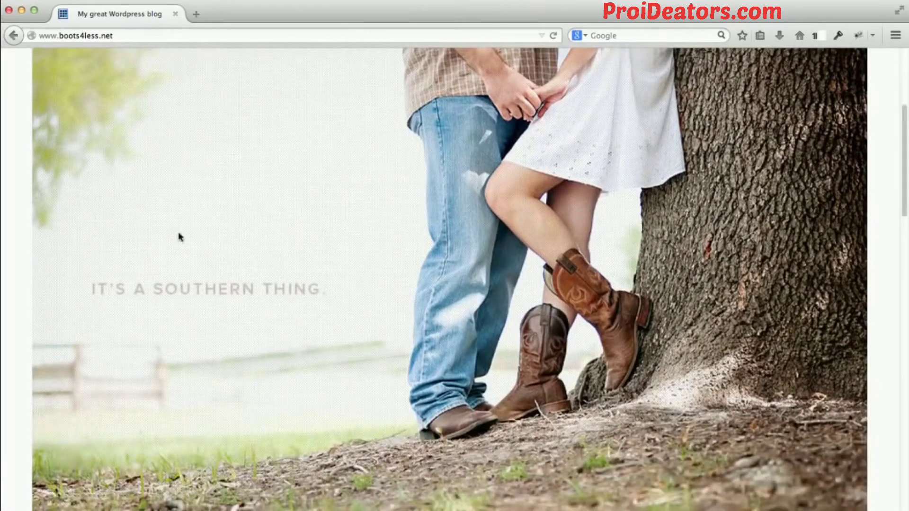
{"action": "scroll", "coordinate": [112, 287], "scroll_direction": "down", "scroll_amount": 10}
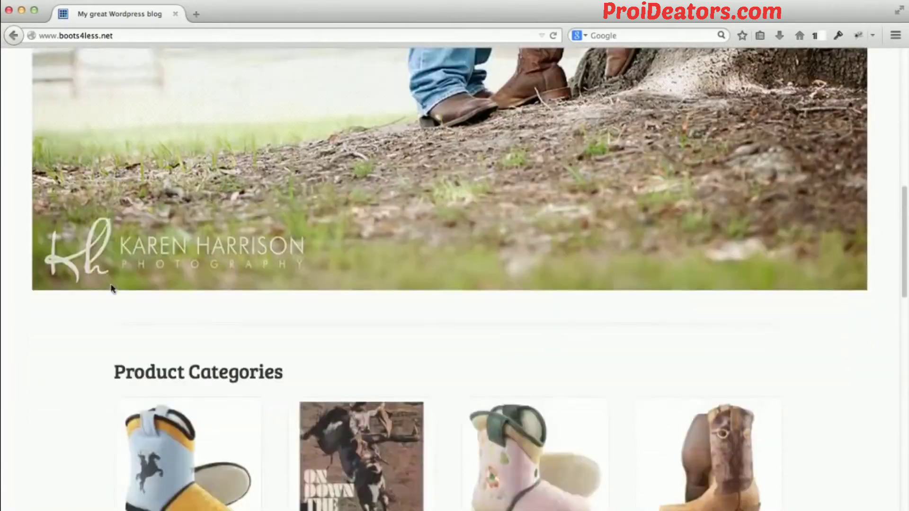
{"action": "scroll", "coordinate": [112, 287], "scroll_direction": "down", "scroll_amount": 8}
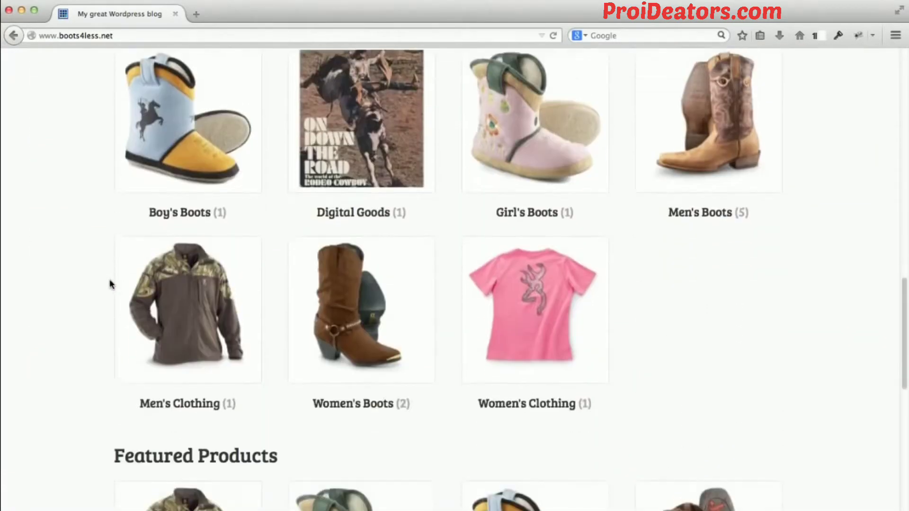
{"action": "scroll", "coordinate": [109, 285], "scroll_direction": "down", "scroll_amount": 6}
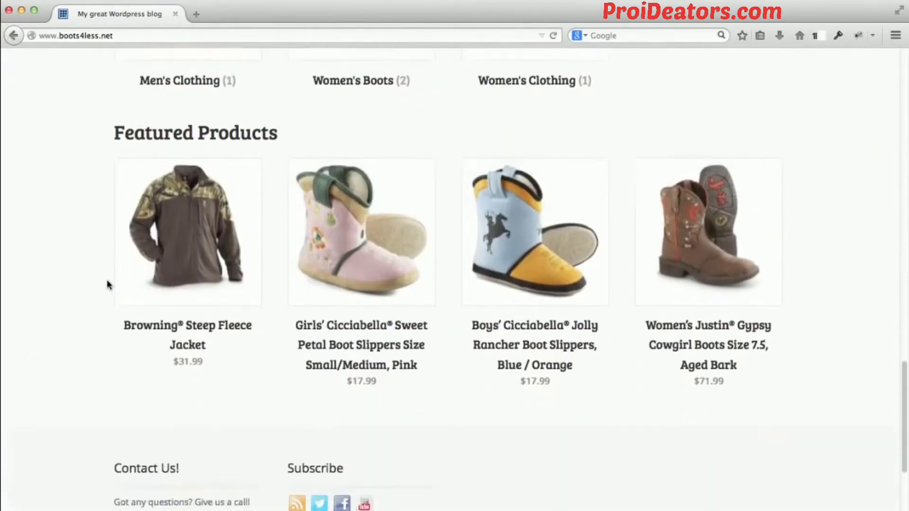
{"action": "scroll", "coordinate": [107, 281], "scroll_direction": "down", "scroll_amount": 4}
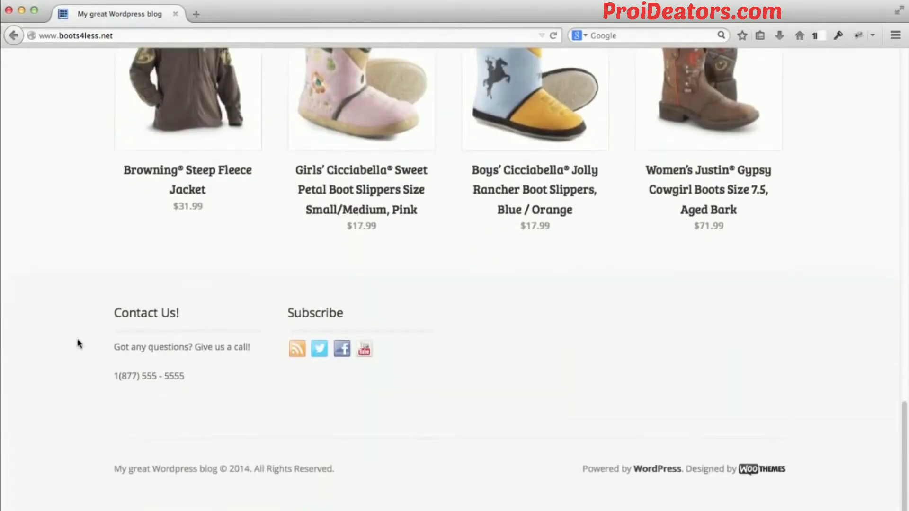
{"action": "scroll", "coordinate": [118, 274], "scroll_direction": "up", "scroll_amount": 15}
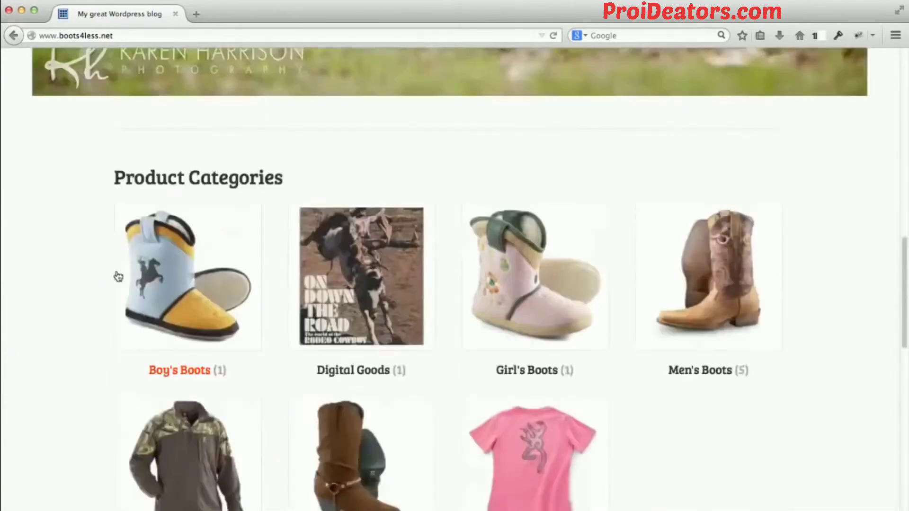
{"action": "scroll", "coordinate": [88, 264], "scroll_direction": "up", "scroll_amount": 12}
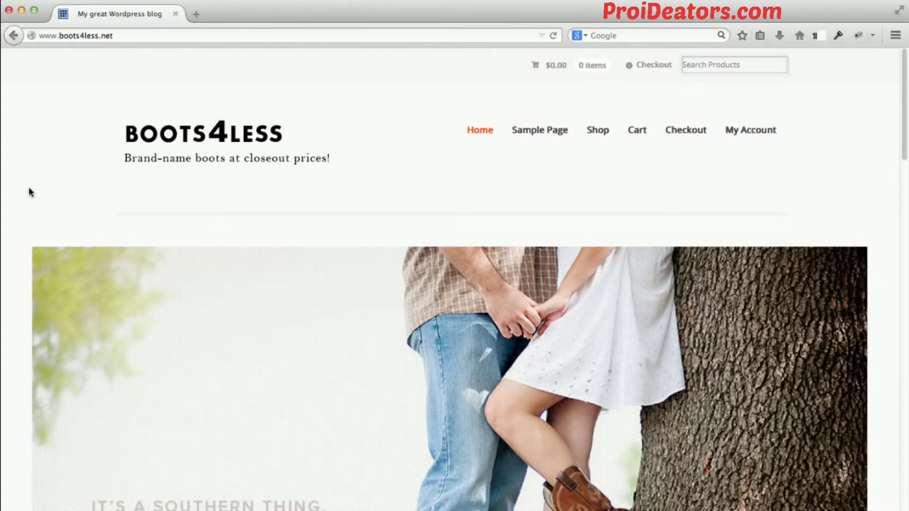
Review the banner photo and the Product Categories section of the storefront home page again.
{"action": "scroll", "coordinate": [13, 216], "scroll_direction": "down", "scroll_amount": 10}
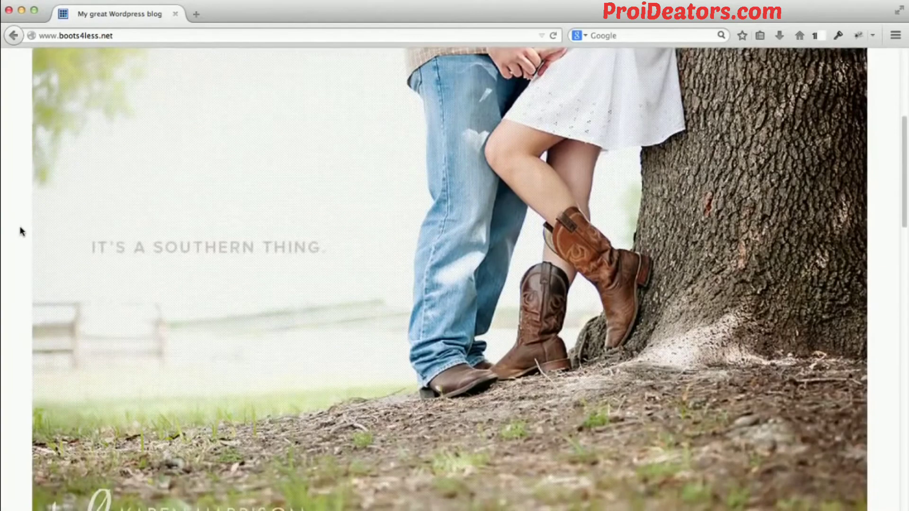
{"action": "scroll", "coordinate": [20, 231], "scroll_direction": "down", "scroll_amount": 2}
{"action": "scroll", "coordinate": [20, 232], "scroll_direction": "up", "scroll_amount": 10}
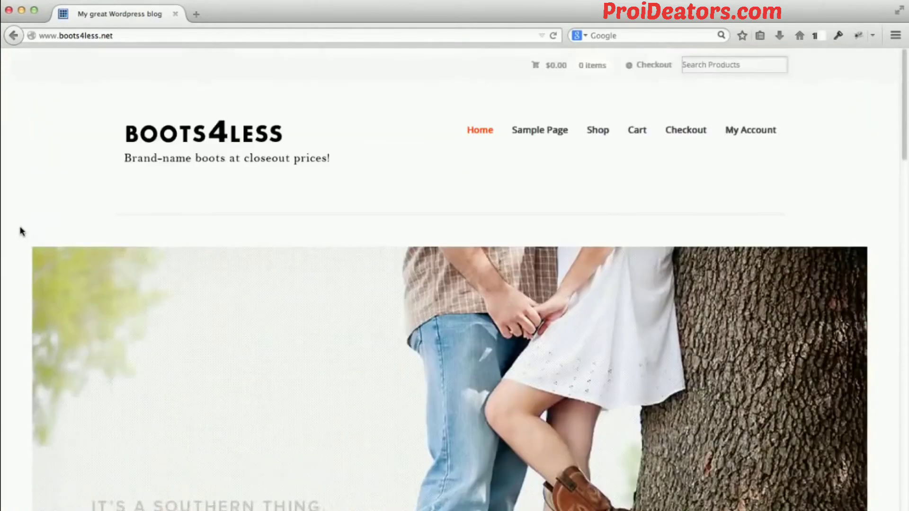
{"action": "scroll", "coordinate": [20, 231], "scroll_direction": "down", "scroll_amount": 2}
{"action": "scroll", "coordinate": [20, 231], "scroll_direction": "down", "scroll_amount": 3}
{"action": "scroll", "coordinate": [20, 231], "scroll_direction": "down", "scroll_amount": 8}
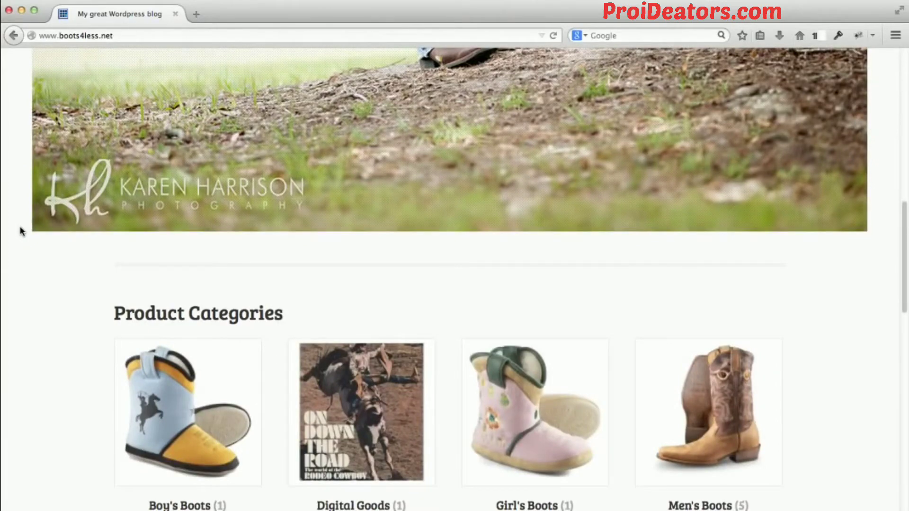
{"action": "scroll", "coordinate": [20, 231], "scroll_direction": "down", "scroll_amount": 5}
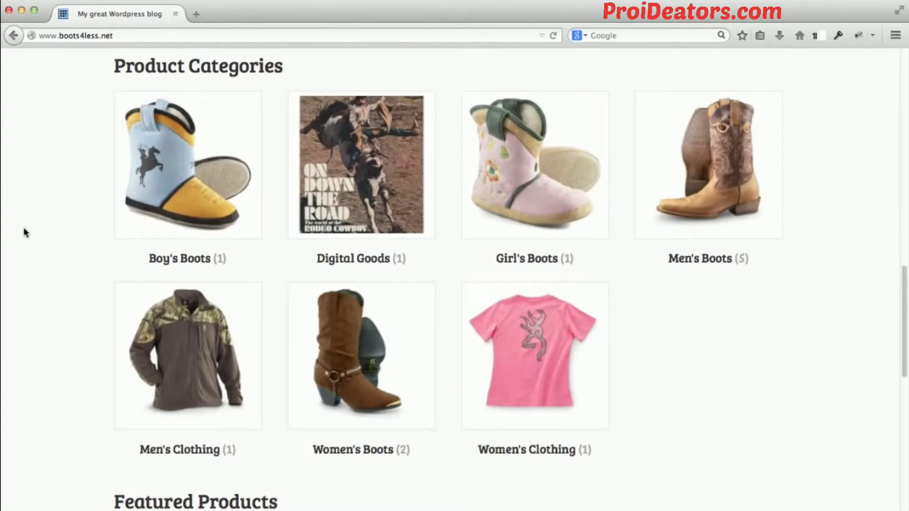
{"action": "scroll", "coordinate": [26, 223], "scroll_direction": "up", "scroll_amount": 15}
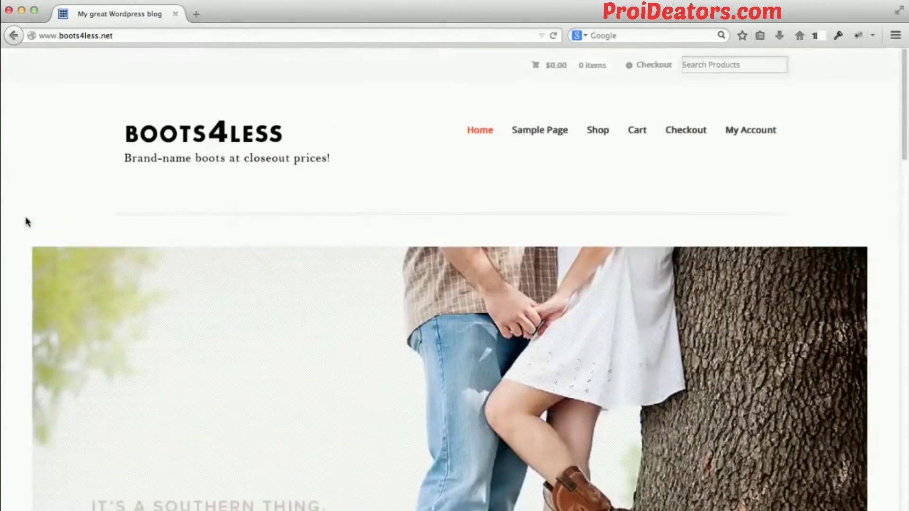
{"action": "left_click", "coordinate": [201, 14]}
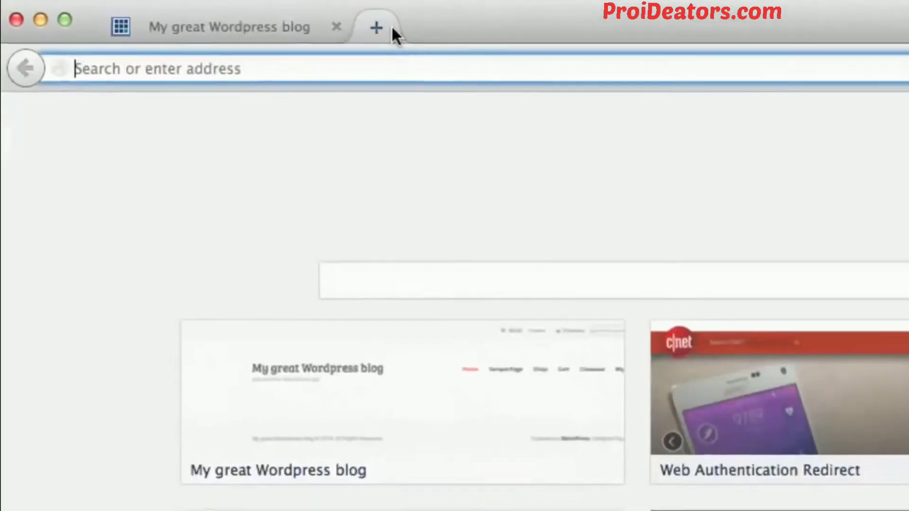
{"action": "type", "text": "w"}
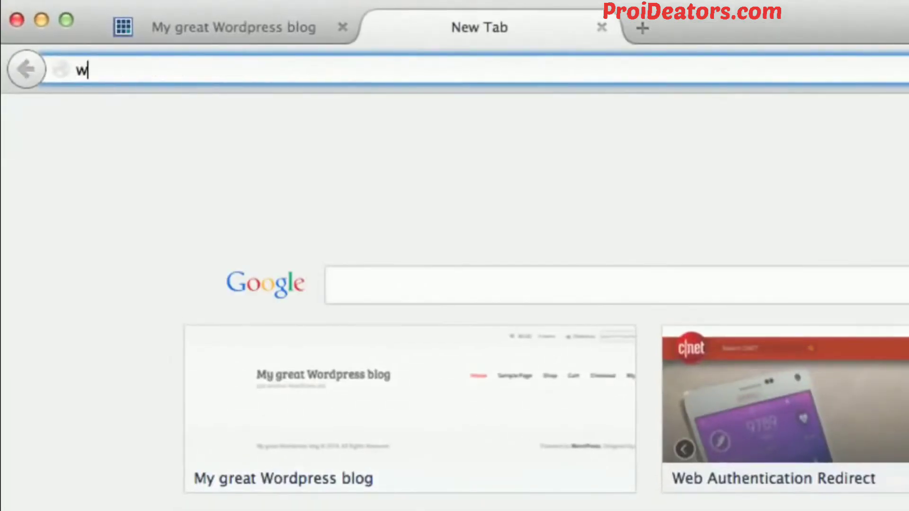
{"action": "type", "text": "ww.botts"}
{"action": "key", "text": "BackSpace"}
{"action": "key", "text": "BackSpace"}
{"action": "key", "text": "BackSpace"}
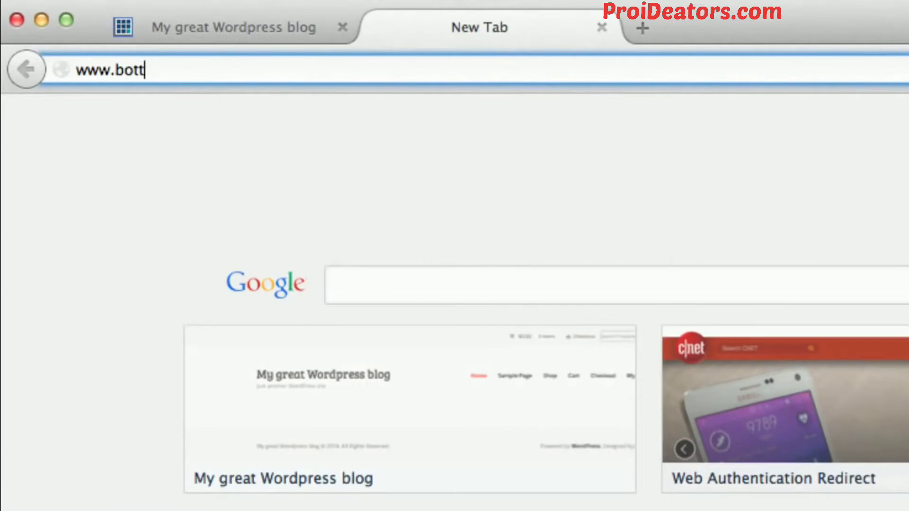
{"action": "type", "text": "ots4less.net/"}
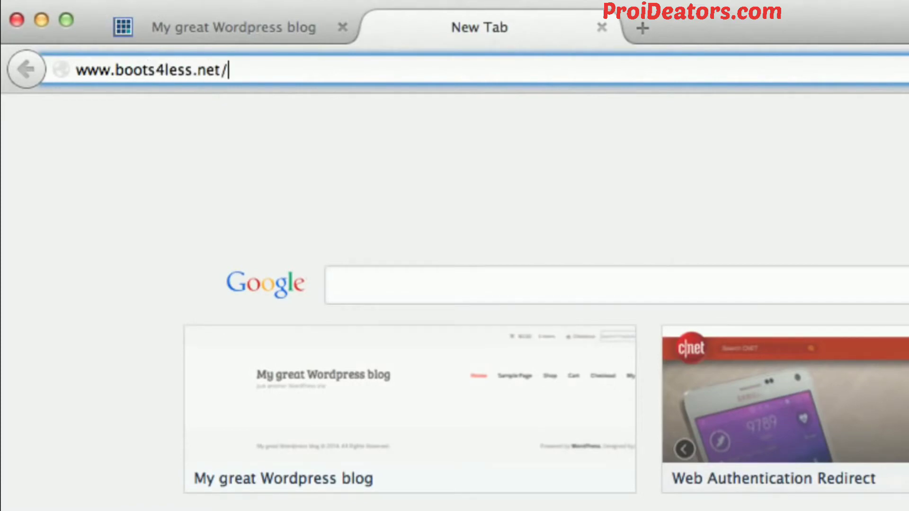
{"action": "type", "text": "wp-admin"}
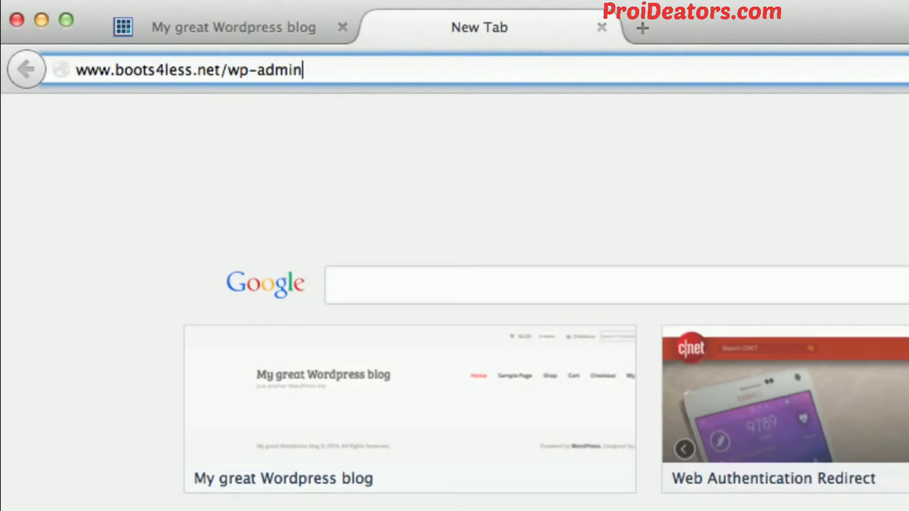
{"action": "key", "text": "Return"}
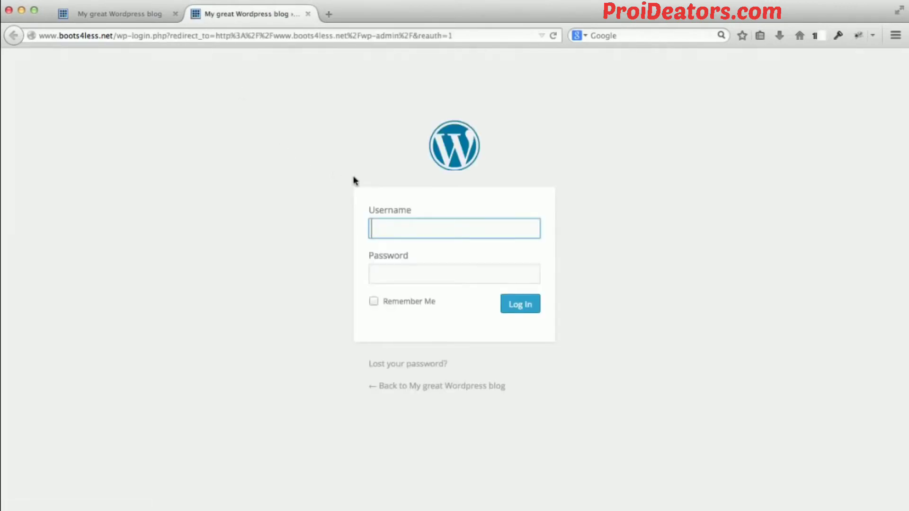
Unlock the password manager with the master password, log in with the saved boots4less.net login, and let the browser remember the password.
{"action": "key", "text": "super+backslash"}
{"action": "type", "text": "••••••"}
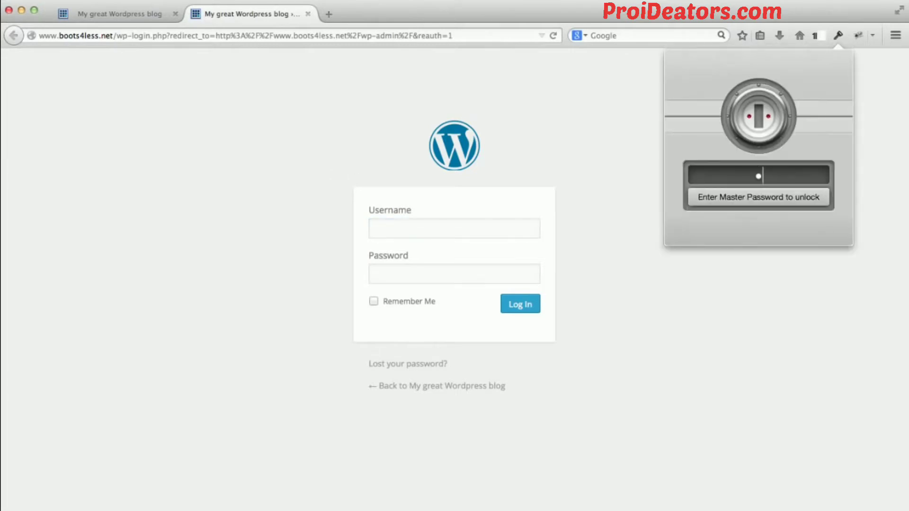
{"action": "type", "text": "•••••"}
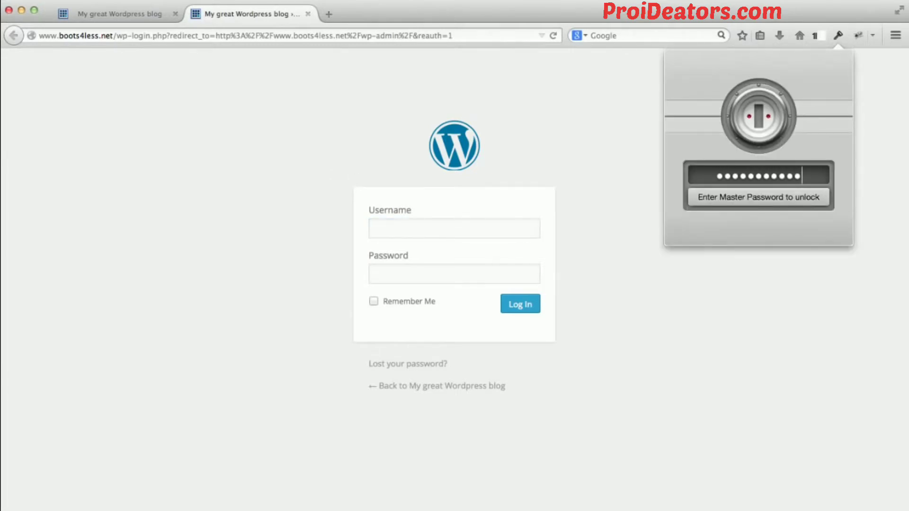
{"action": "key", "text": "Return"}
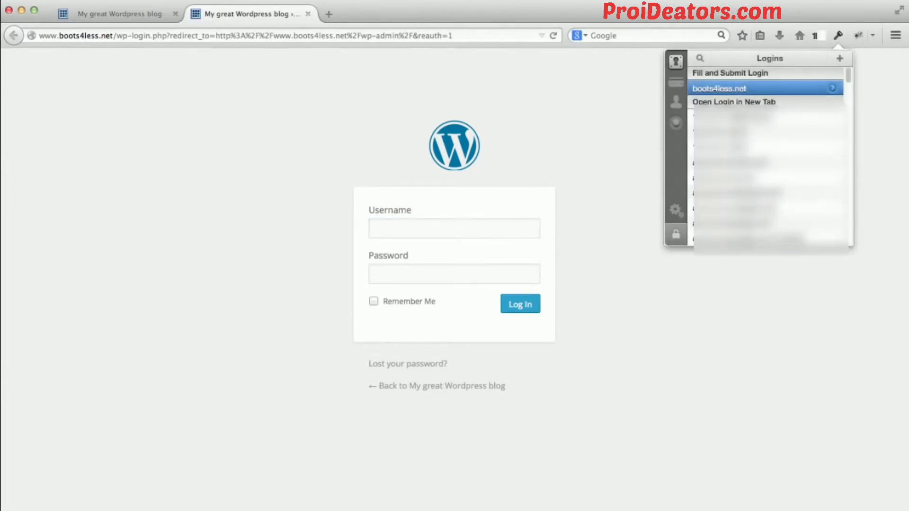
{"action": "key", "text": "Return"}
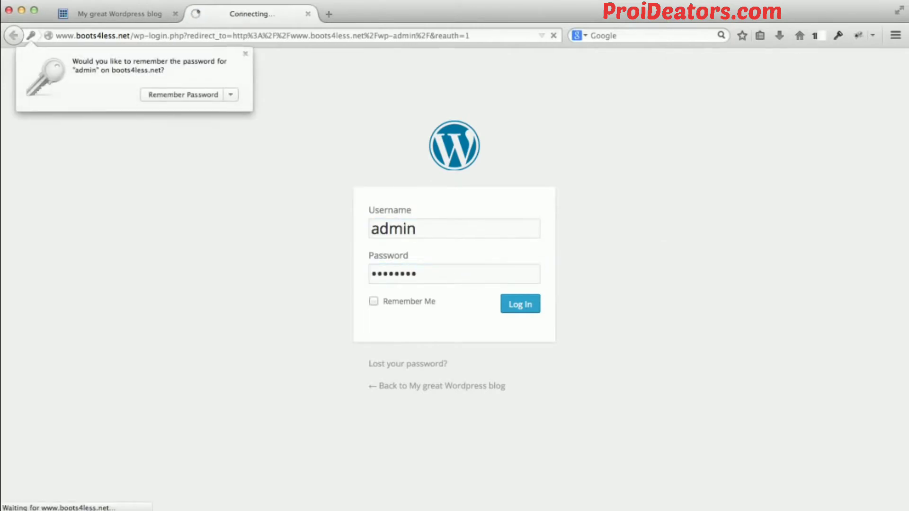
{"action": "left_click", "coordinate": [199, 94]}
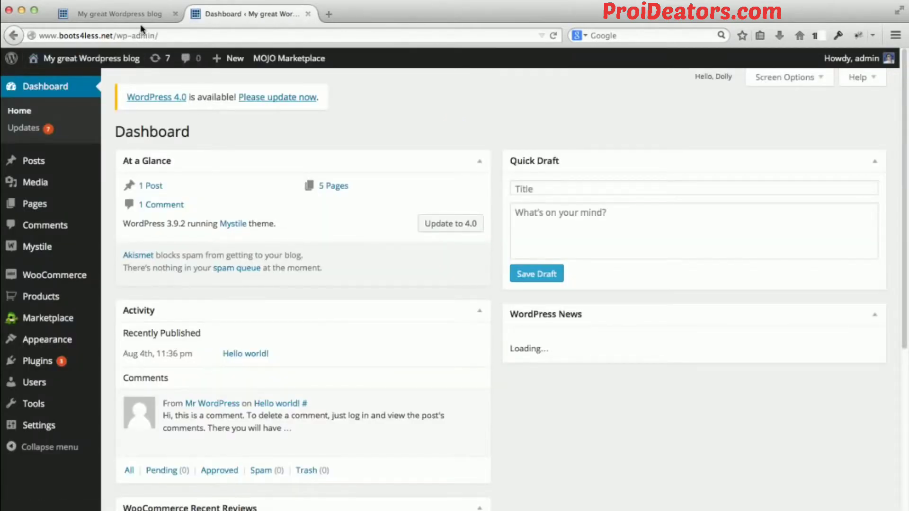
Compare the public storefront with the WordPress dashboard, finishing on the dashboard.
{"action": "left_click", "coordinate": [144, 12]}
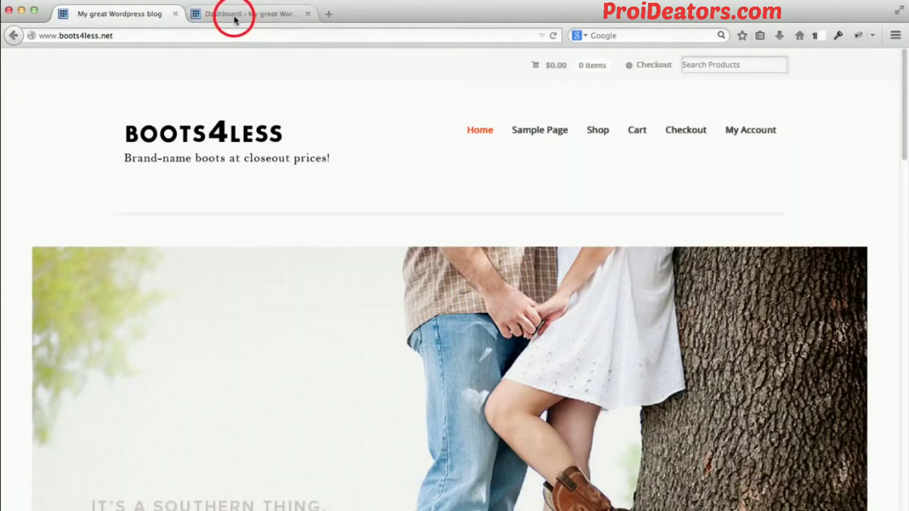
{"action": "left_click", "coordinate": [234, 18]}
{"action": "left_click", "coordinate": [144, 14]}
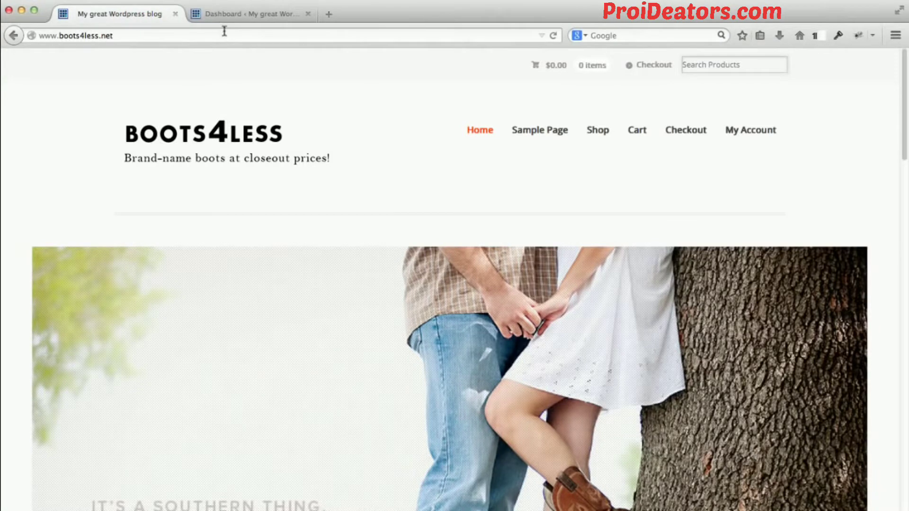
{"action": "left_click", "coordinate": [229, 16]}
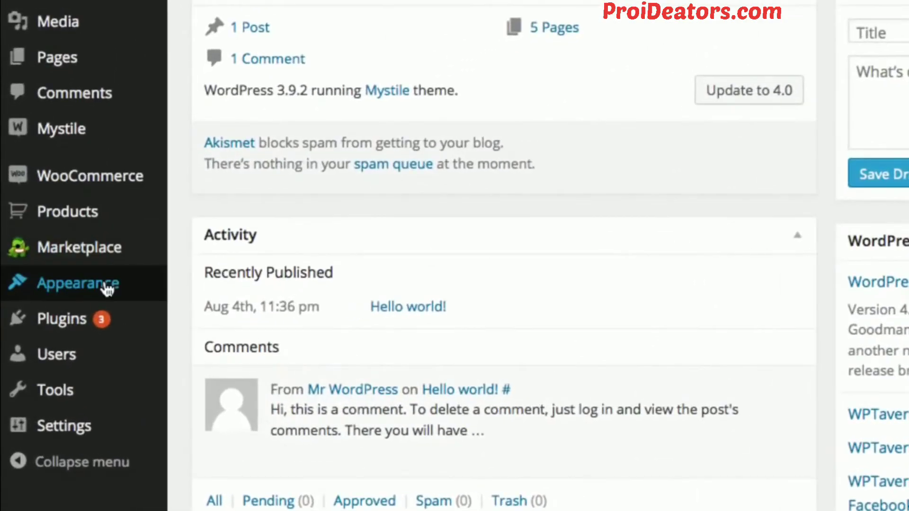
Open the Menus page of the Appearance settings and check the storefront's navigation links against it.
{"action": "mouse_move", "coordinate": [107, 289]}
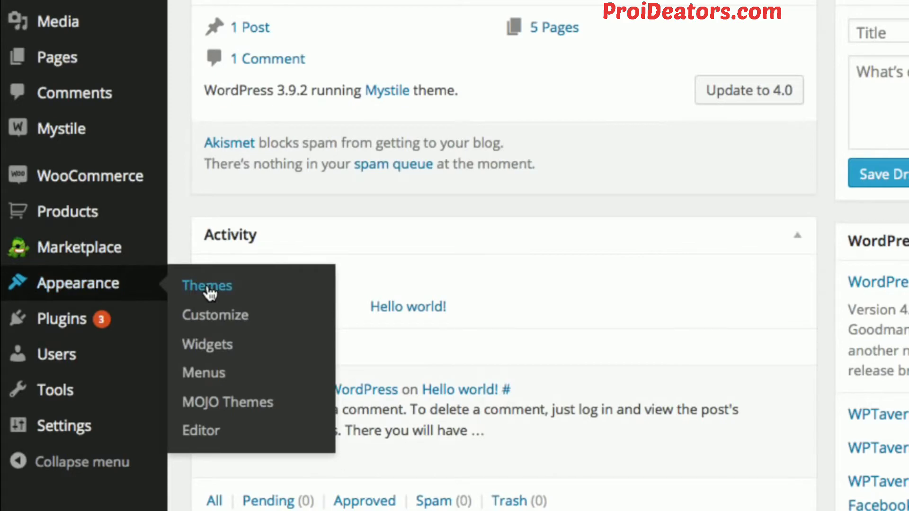
{"action": "left_click", "coordinate": [222, 375]}
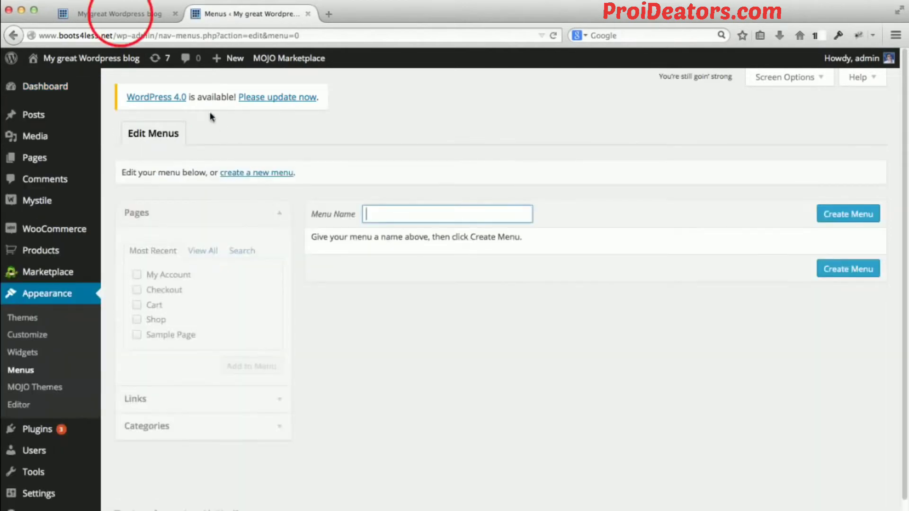
{"action": "left_click", "coordinate": [121, 15]}
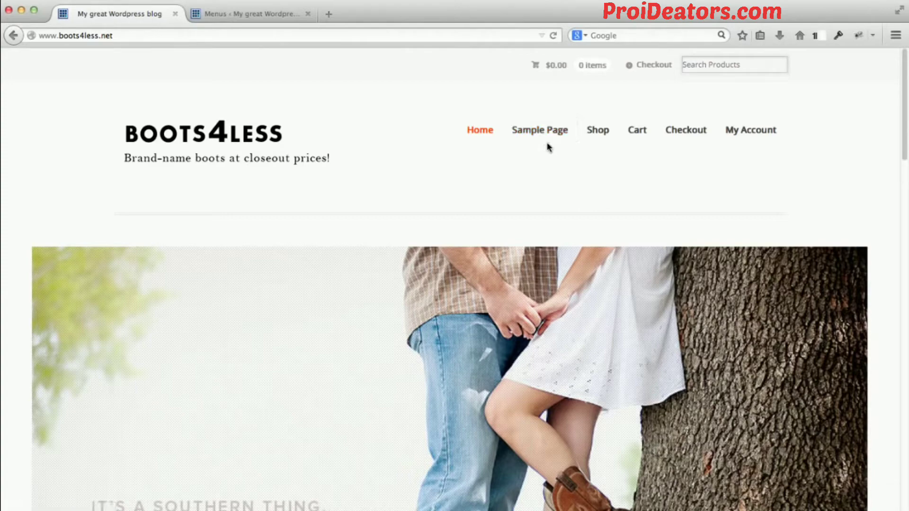
{"action": "left_click", "coordinate": [272, 18]}
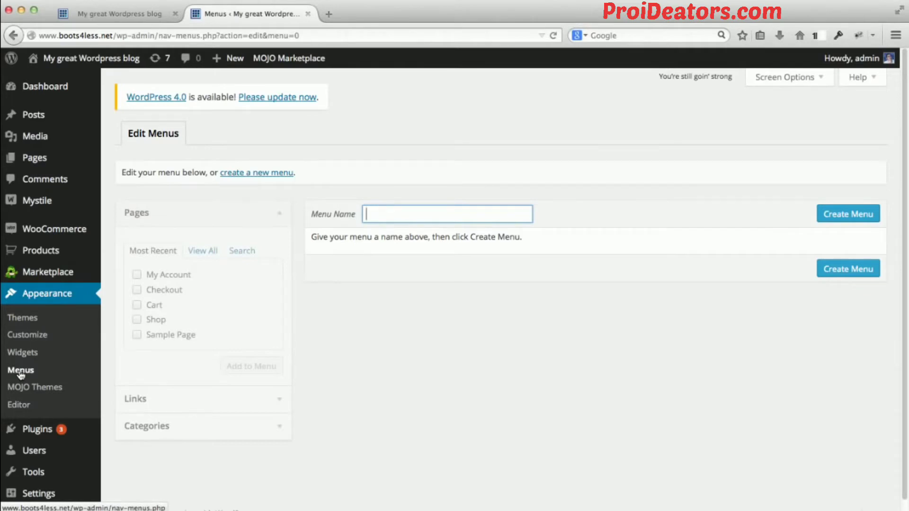
Create a new menu named Main Navigation.
{"action": "left_click", "coordinate": [423, 212]}
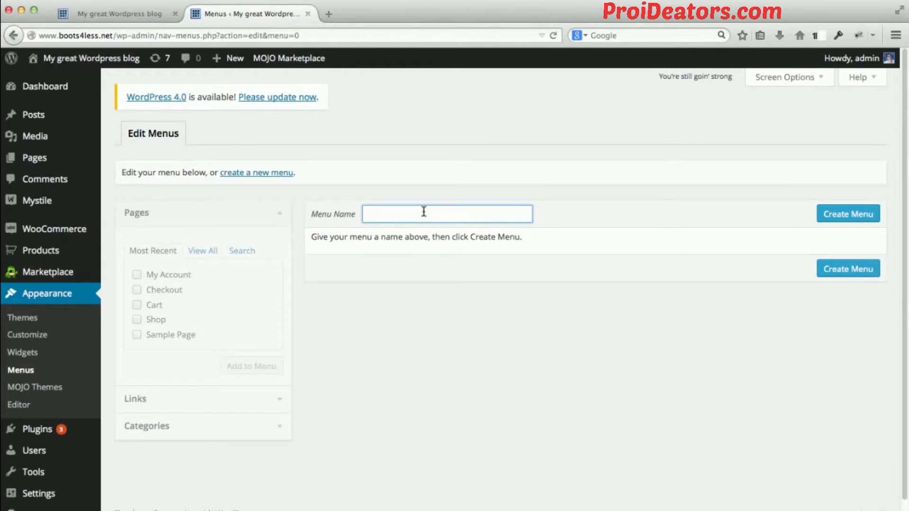
{"action": "type", "text": "N"}
{"action": "key", "text": "BackSpace"}
{"action": "type", "text": "Main Navigf"}
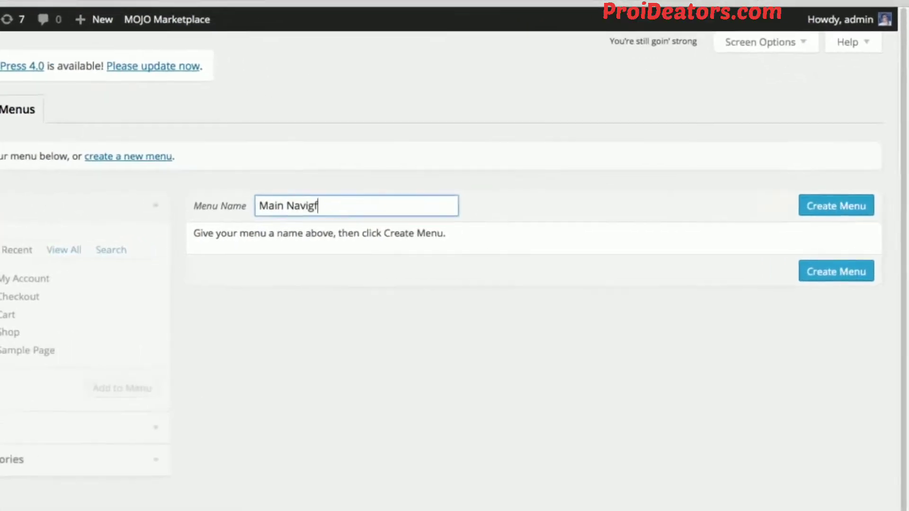
{"action": "key", "text": "BackSpace"}
{"action": "type", "text": "ation"}
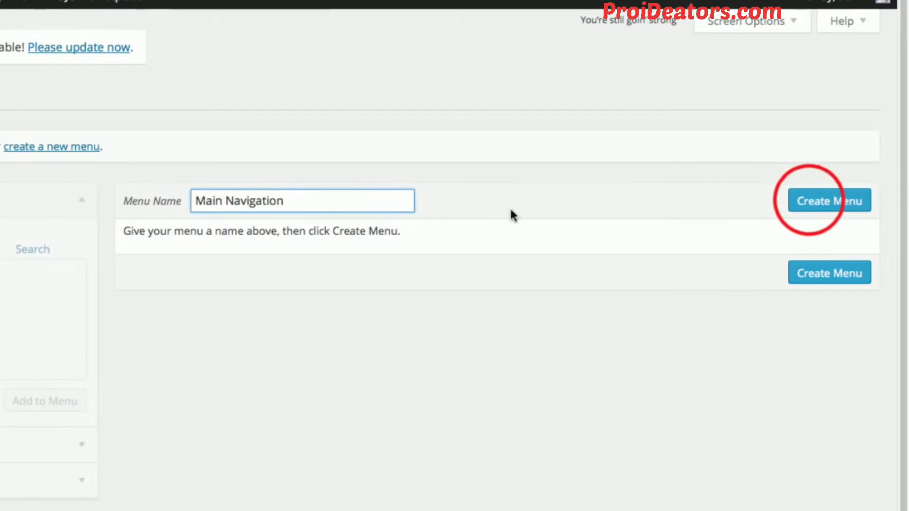
{"action": "left_click", "coordinate": [810, 202]}
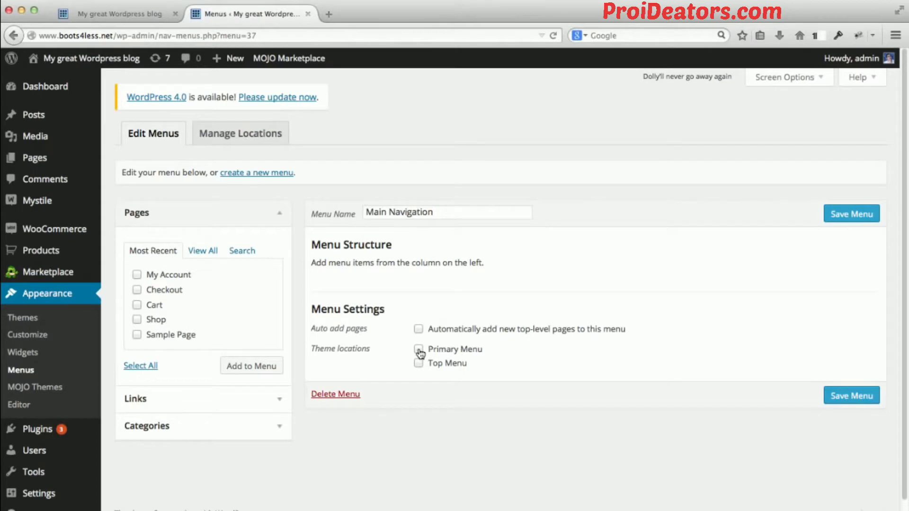
Assign the Main Navigation menu to the Primary Menu theme location and check it against the storefront's navigation.
{"action": "left_click", "coordinate": [419, 351]}
{"action": "left_click", "coordinate": [114, 15]}
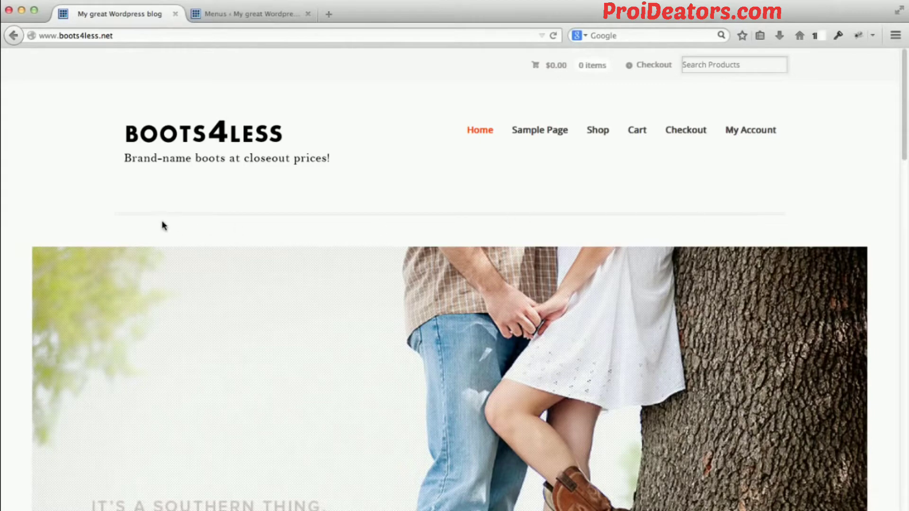
{"action": "left_click", "coordinate": [221, 15]}
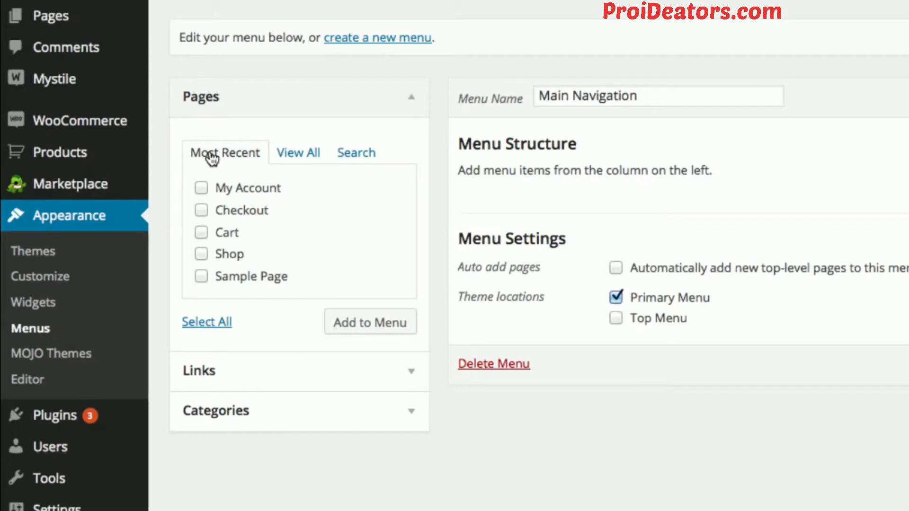
Add the Home page from the full list of pages to the Main Navigation menu.
{"action": "left_click", "coordinate": [296, 155]}
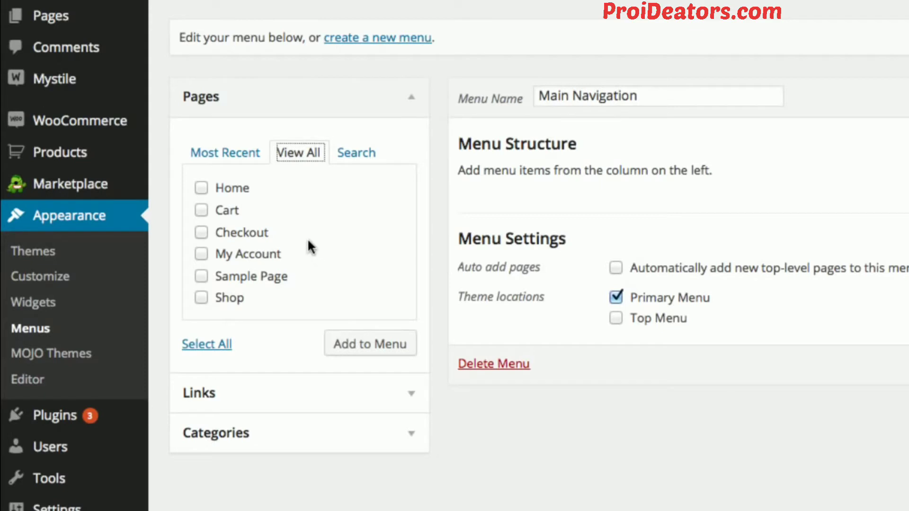
{"action": "left_click", "coordinate": [206, 190]}
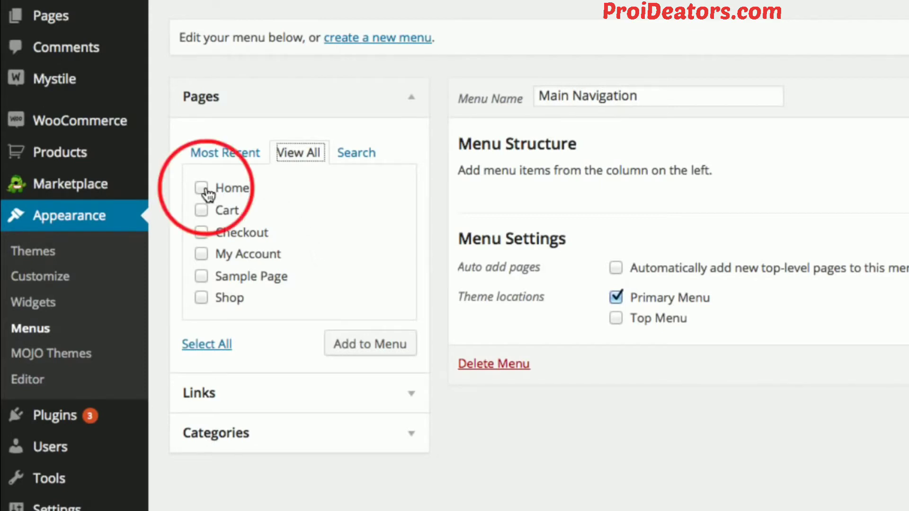
{"action": "left_click", "coordinate": [202, 188]}
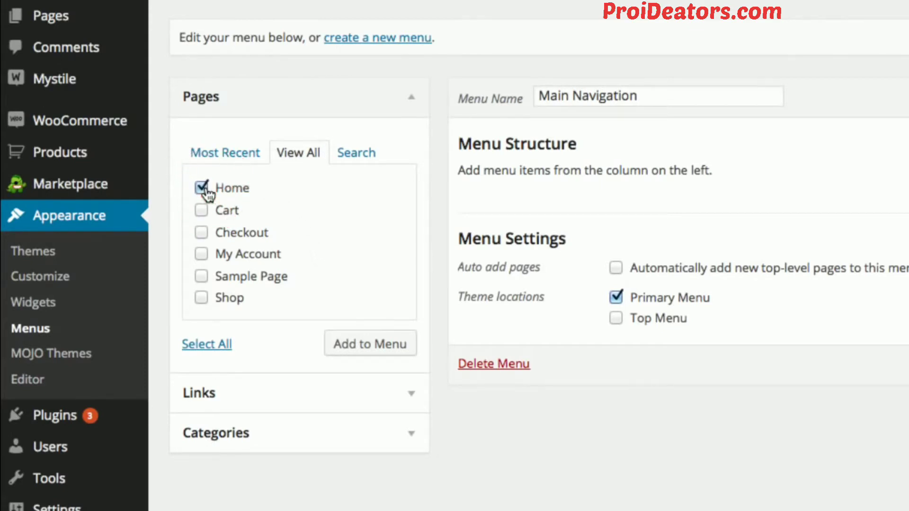
{"action": "left_click", "coordinate": [373, 350]}
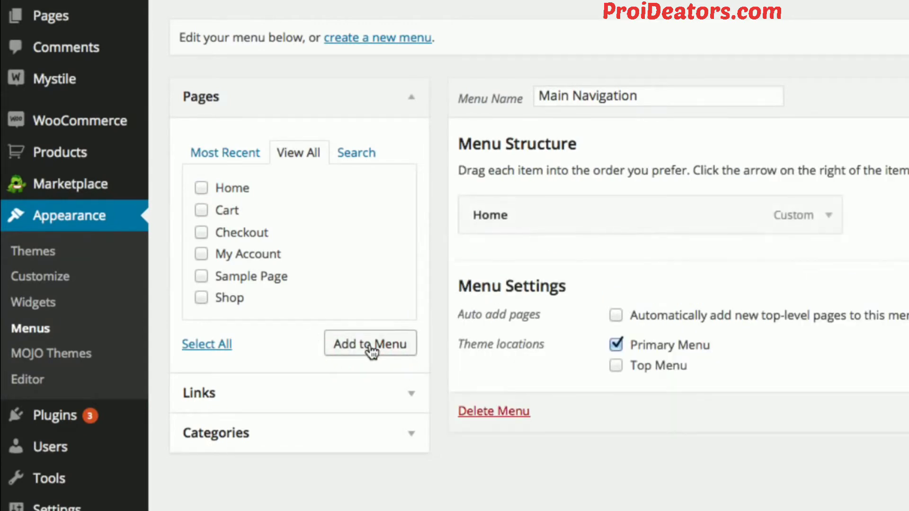
Expand the Home menu item's settings and inspect its URL.
{"action": "left_click", "coordinate": [822, 220]}
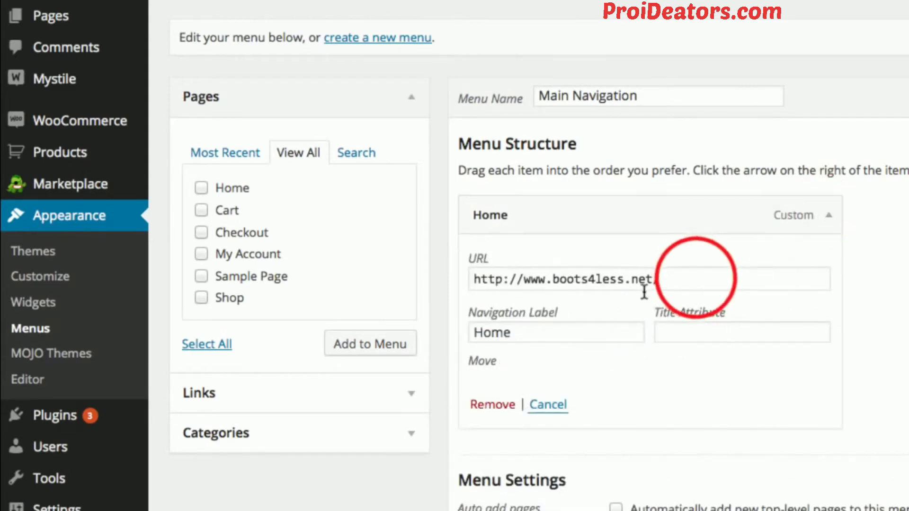
{"action": "left_click_drag", "start_coordinate": [694, 279], "coordinate": [459, 282]}
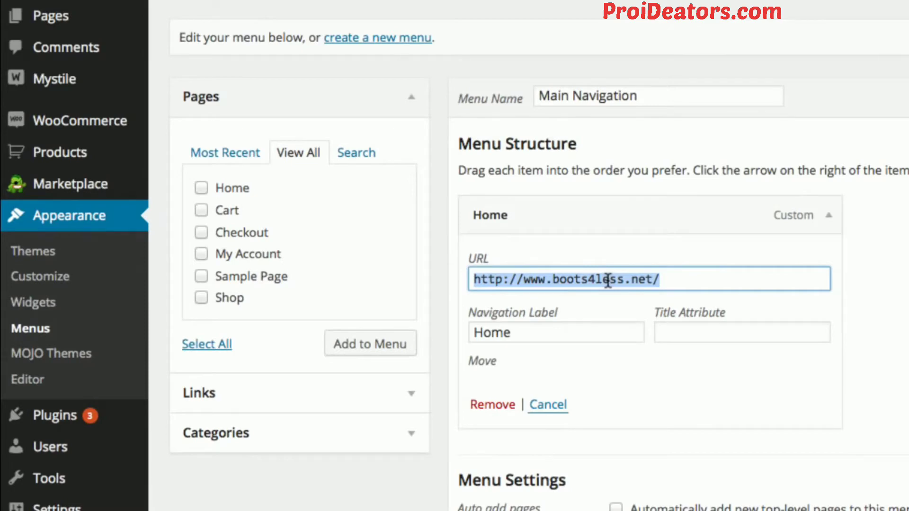
{"action": "left_click", "coordinate": [905, 272]}
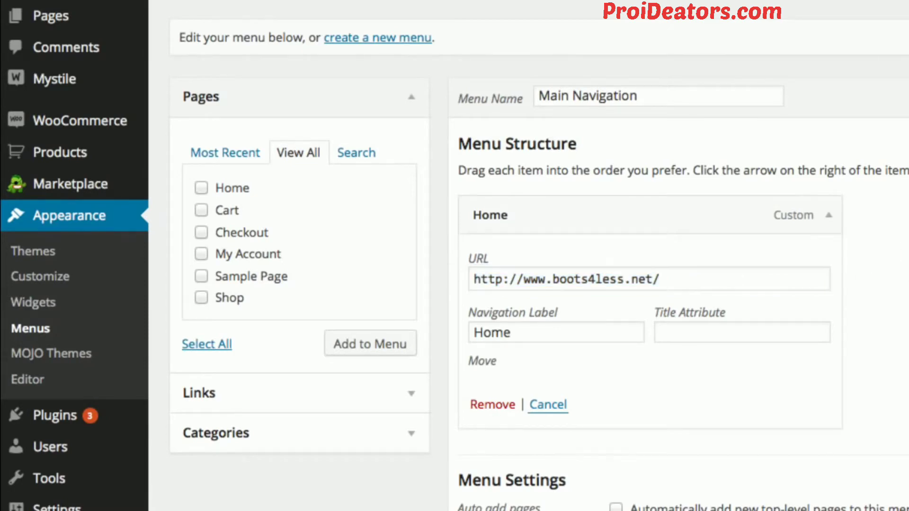
{"action": "scroll", "coordinate": [454, 256], "scroll_direction": "down", "scroll_amount": 1}
{"action": "scroll", "coordinate": [455, 256], "scroll_direction": "down", "scroll_amount": 1}
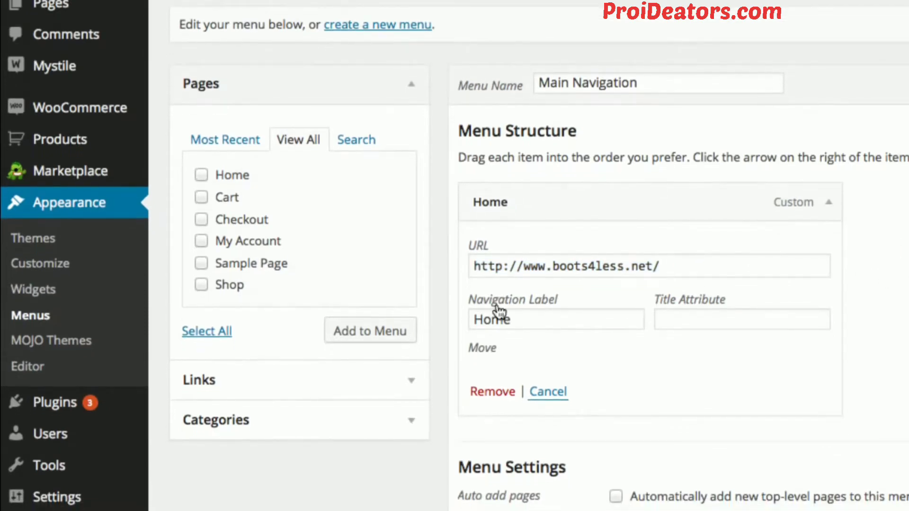
{"action": "left_click", "coordinate": [410, 382]}
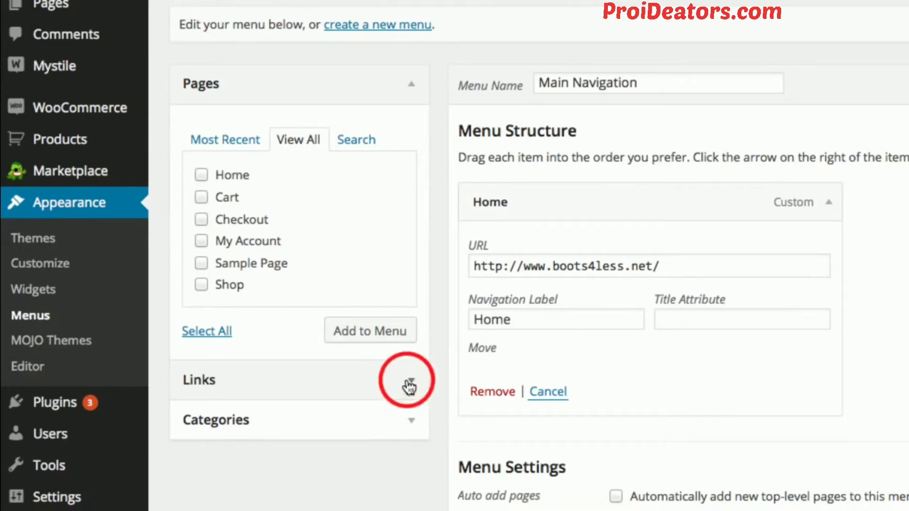
{"action": "left_click", "coordinate": [318, 186]}
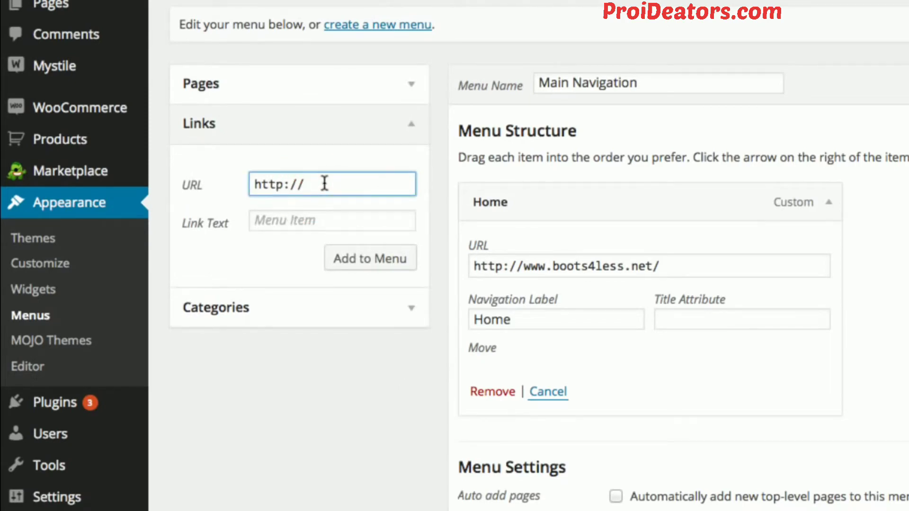
{"action": "type", "text": "www.google.com"}
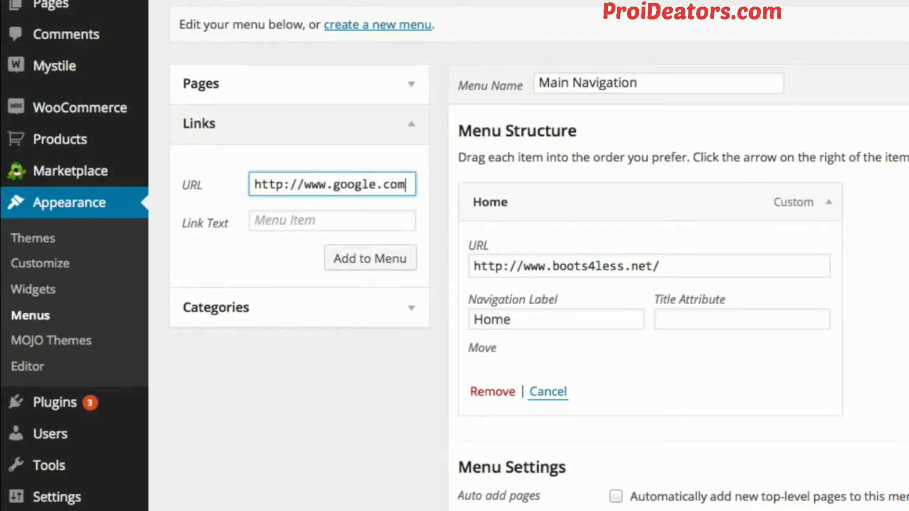
{"action": "key", "text": "Tab"}
{"action": "type", "text": "Googl"}
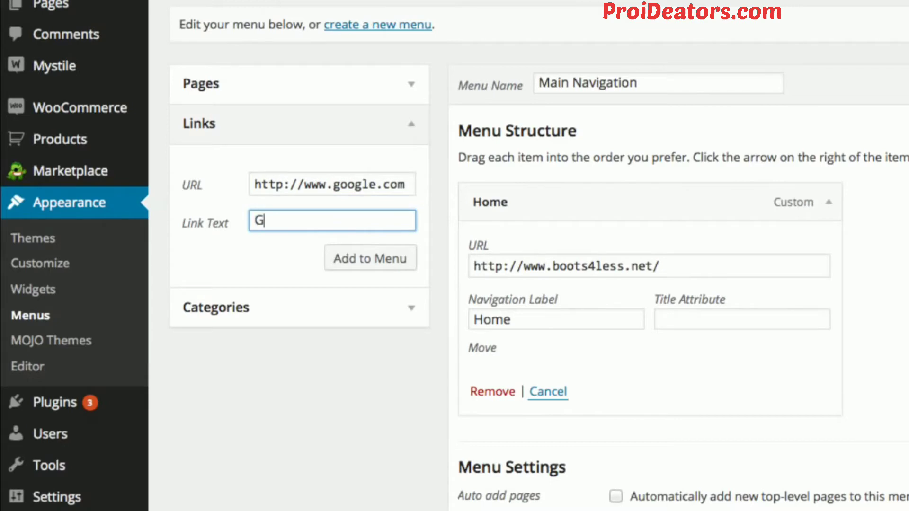
{"action": "type", "text": "e"}
{"action": "left_click", "coordinate": [341, 261]}
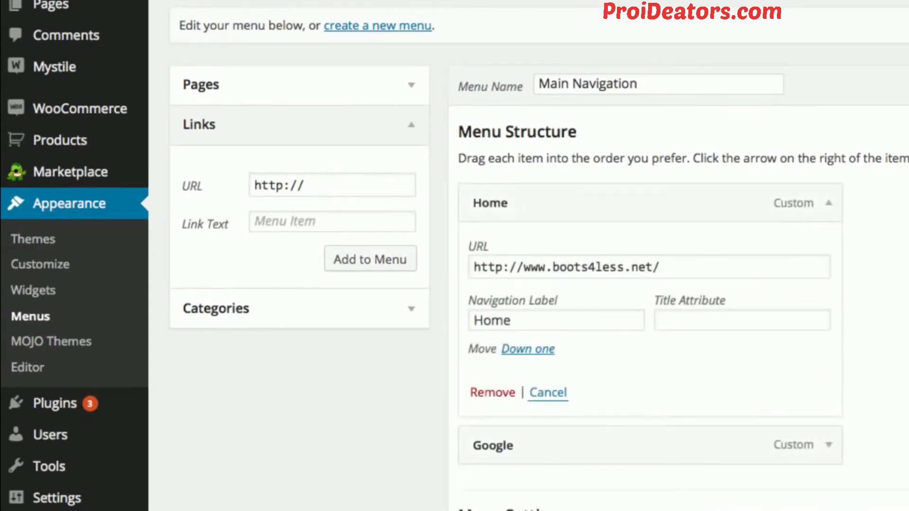
Expand the Google menu item's settings and review its URL, navigation label and move options.
{"action": "scroll", "coordinate": [455, 256], "scroll_direction": "down", "scroll_amount": 5}
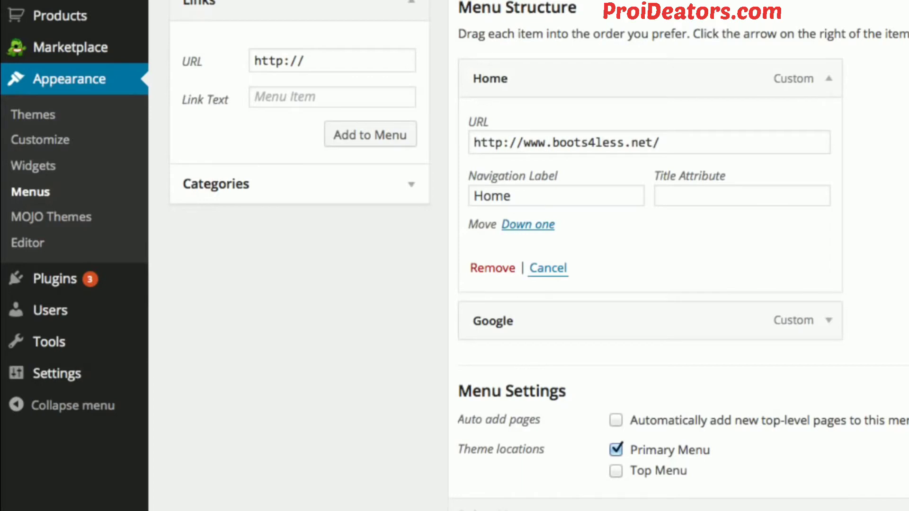
{"action": "left_click", "coordinate": [805, 323]}
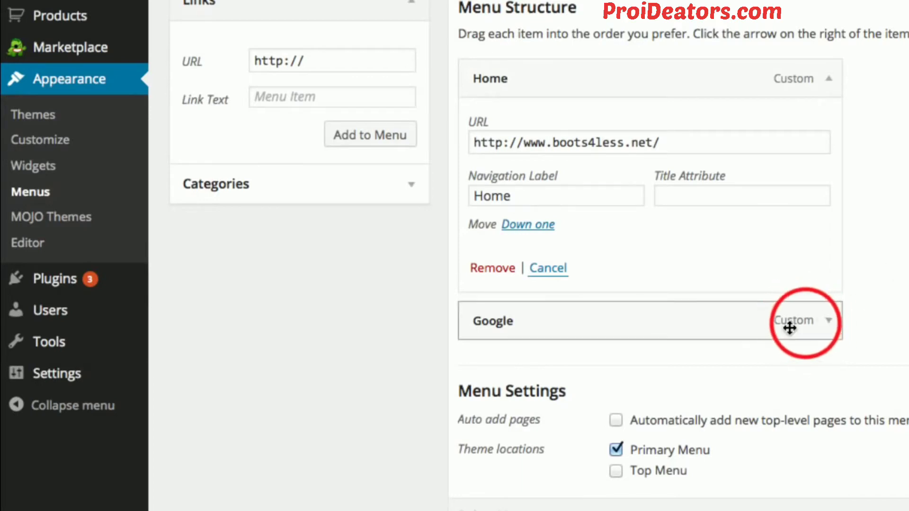
{"action": "left_click", "coordinate": [820, 317]}
{"action": "left_click", "coordinate": [819, 320]}
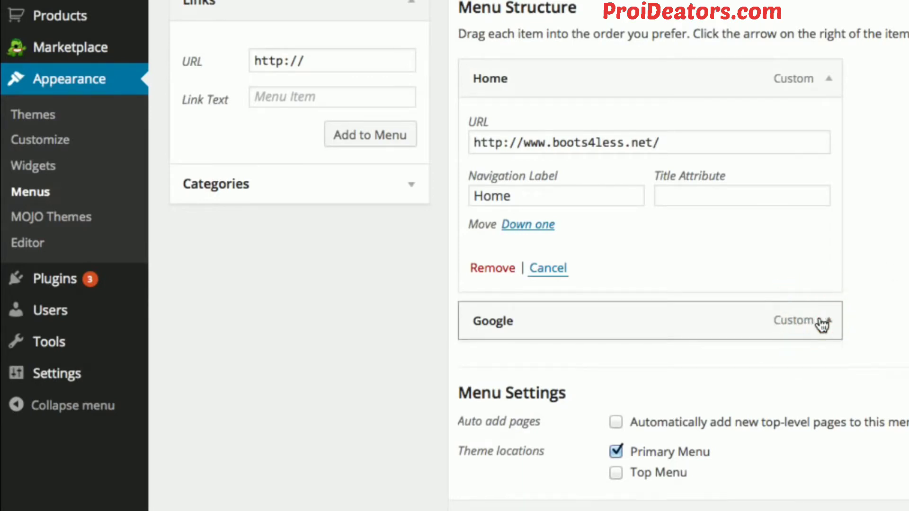
{"action": "scroll", "coordinate": [898, 327], "scroll_direction": "down", "scroll_amount": 3}
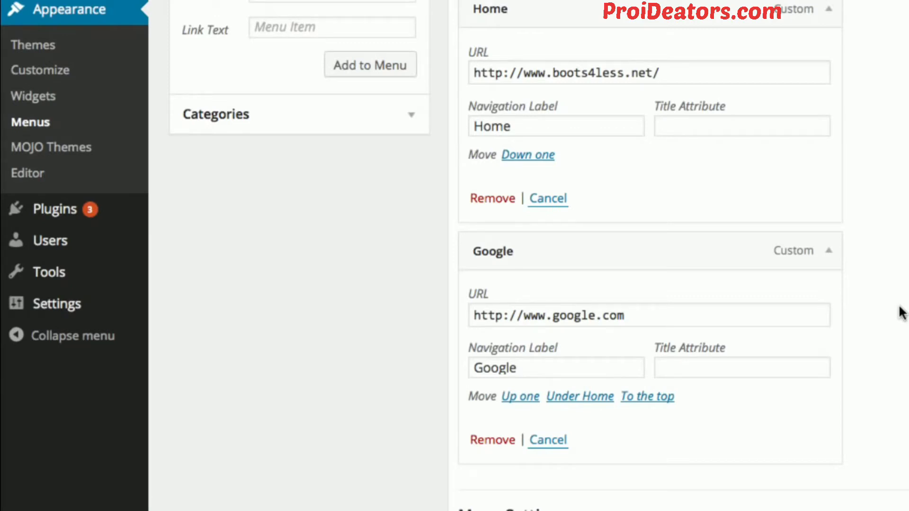
{"action": "scroll", "coordinate": [884, 280], "scroll_direction": "up", "scroll_amount": 3}
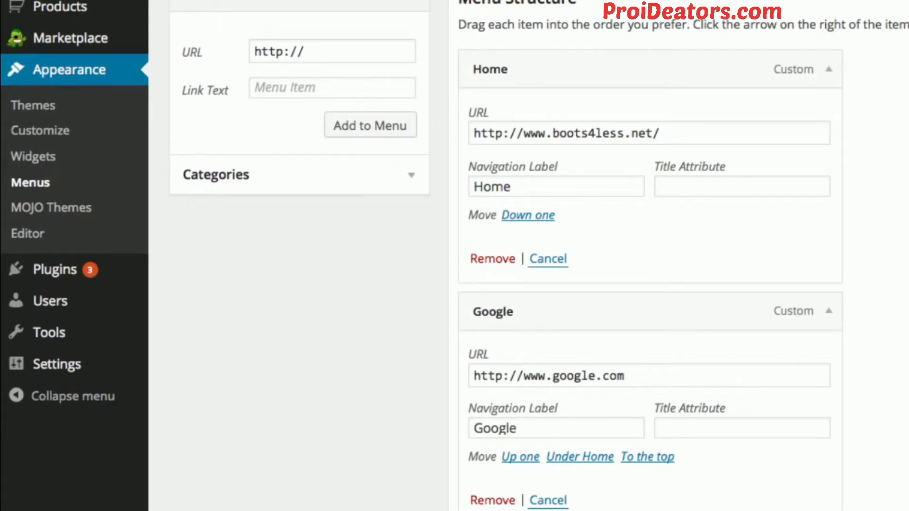
Save the Main Navigation menu.
{"action": "scroll", "coordinate": [603, 93], "scroll_direction": "down", "scroll_amount": 5}
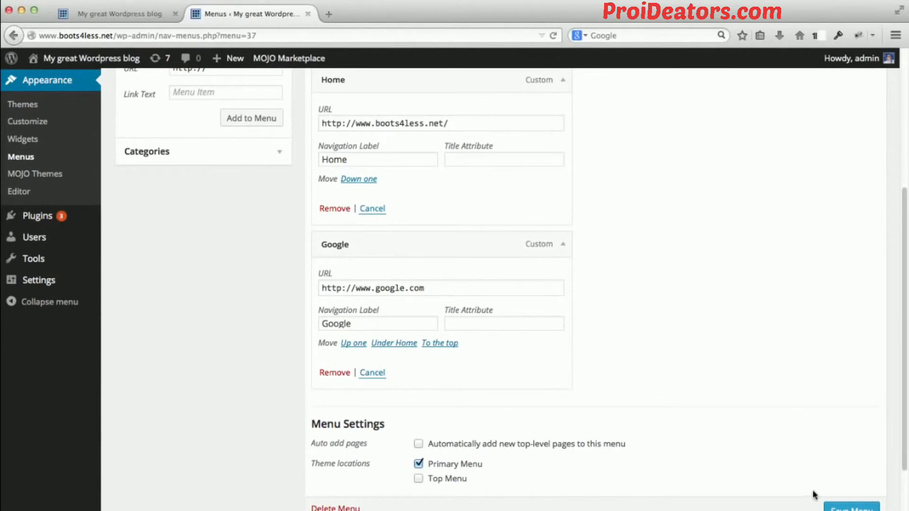
{"action": "scroll", "coordinate": [775, 412], "scroll_direction": "down", "scroll_amount": 2}
{"action": "left_click", "coordinate": [841, 459]}
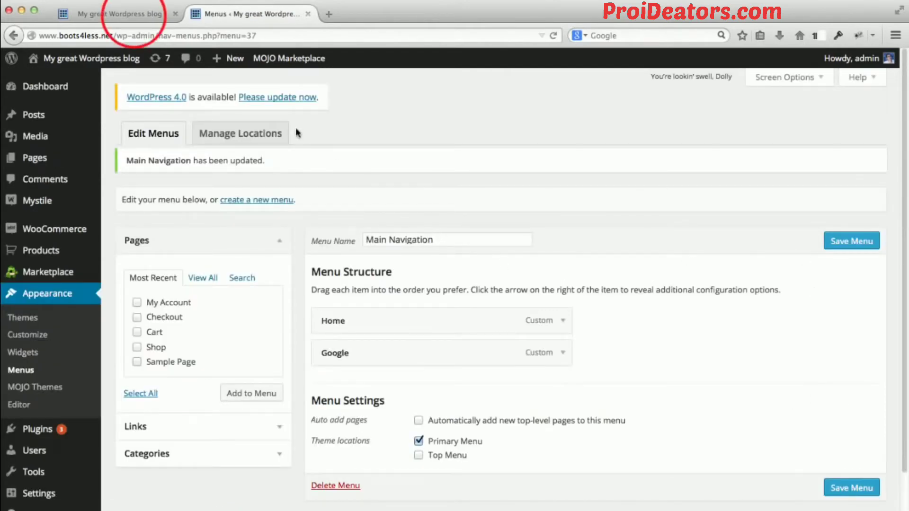
Reload the boots4less.net storefront, test the Google navigation link, and return to the storefront.
{"action": "left_click", "coordinate": [129, 15]}
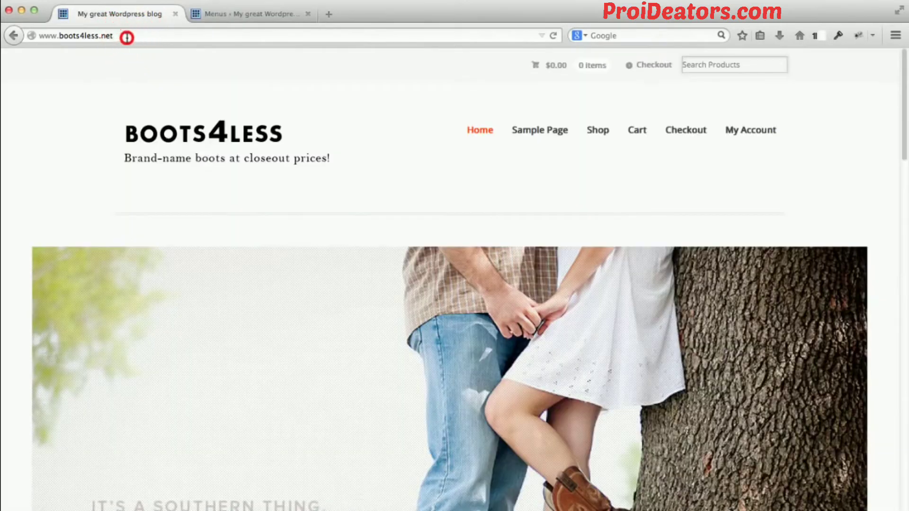
{"action": "left_click", "coordinate": [126, 37]}
{"action": "key", "text": "Return"}
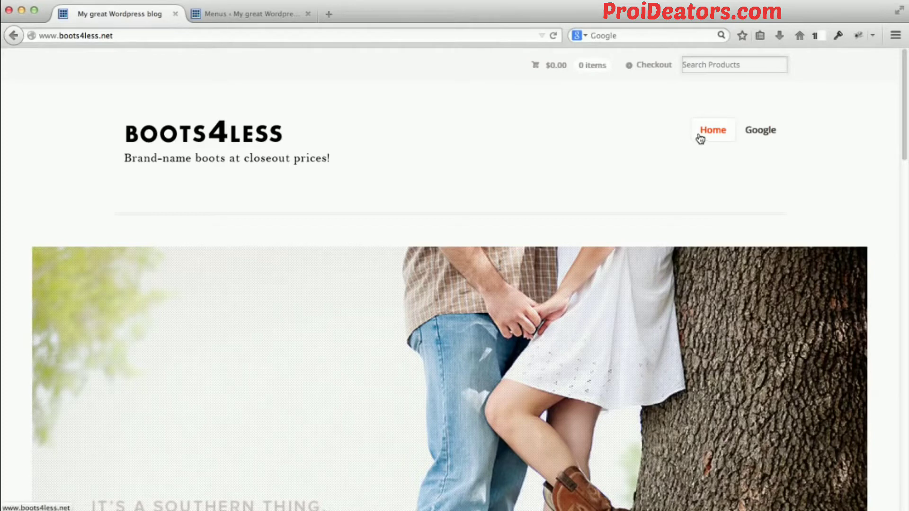
{"action": "left_click", "coordinate": [753, 133]}
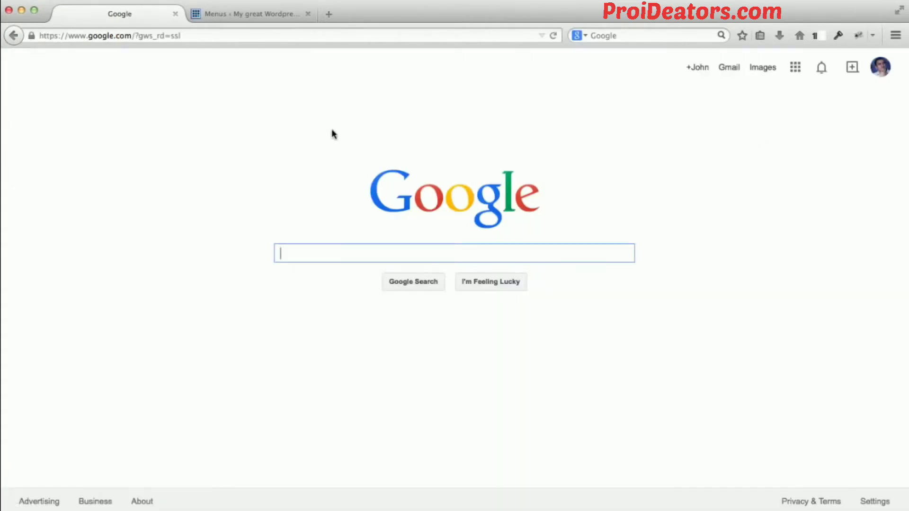
{"action": "left_click", "coordinate": [19, 36]}
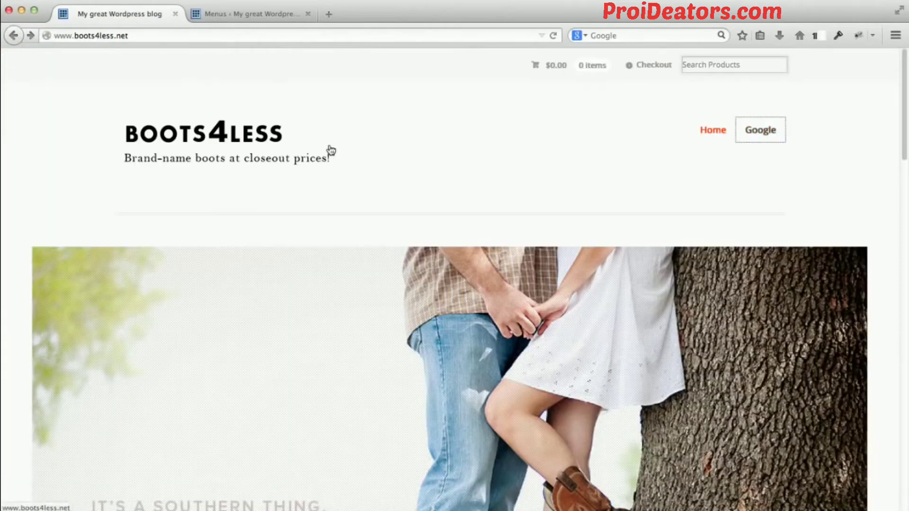
Remove the Google item from the Main Navigation menu.
{"action": "left_click", "coordinate": [264, 21]}
{"action": "scroll", "coordinate": [603, 247], "scroll_direction": "down", "scroll_amount": 2}
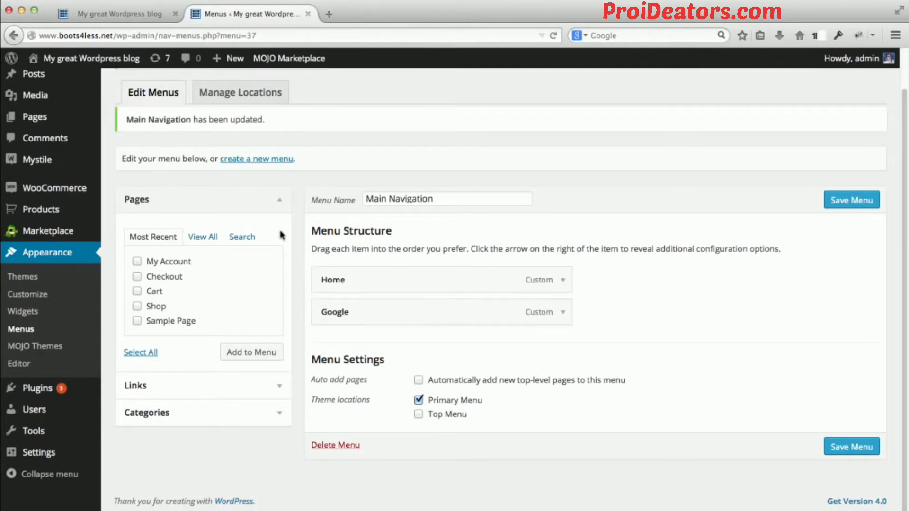
{"action": "left_click", "coordinate": [562, 311]}
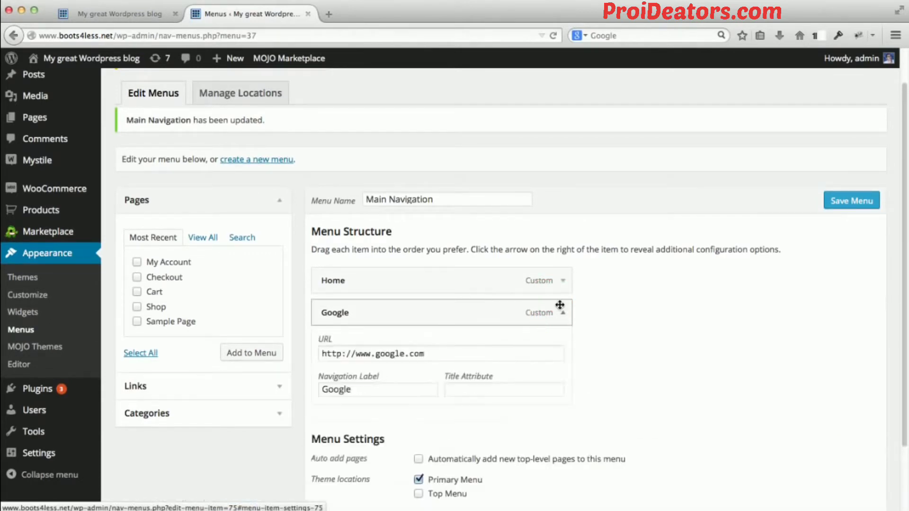
{"action": "left_click", "coordinate": [344, 447]}
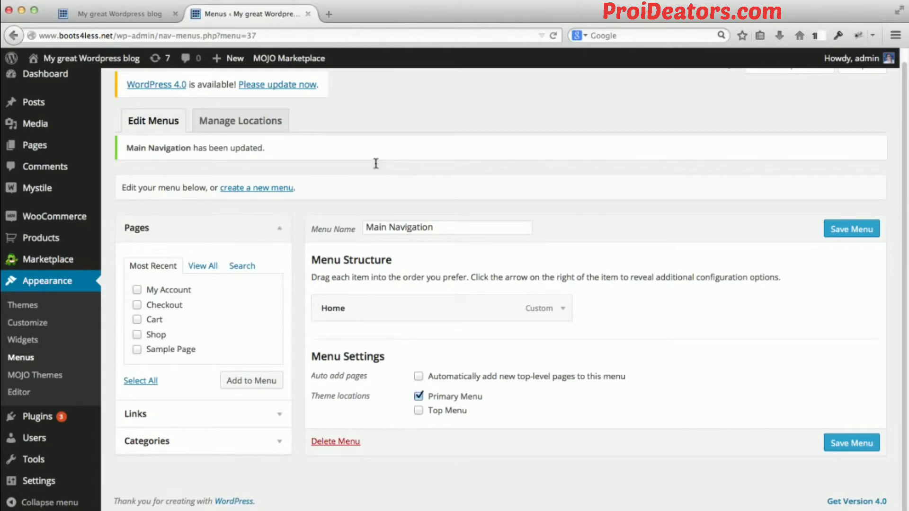
Switch to the storefront, browse its Product Categories section, and open the Men's Boots category page.
{"action": "left_click", "coordinate": [277, 411]}
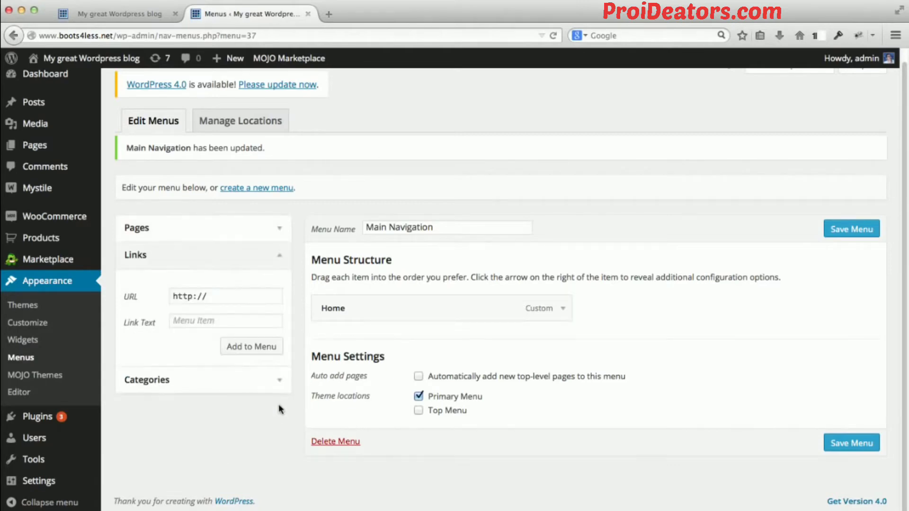
{"action": "left_click", "coordinate": [127, 18]}
{"action": "scroll", "coordinate": [50, 189], "scroll_direction": "down", "scroll_amount": 5}
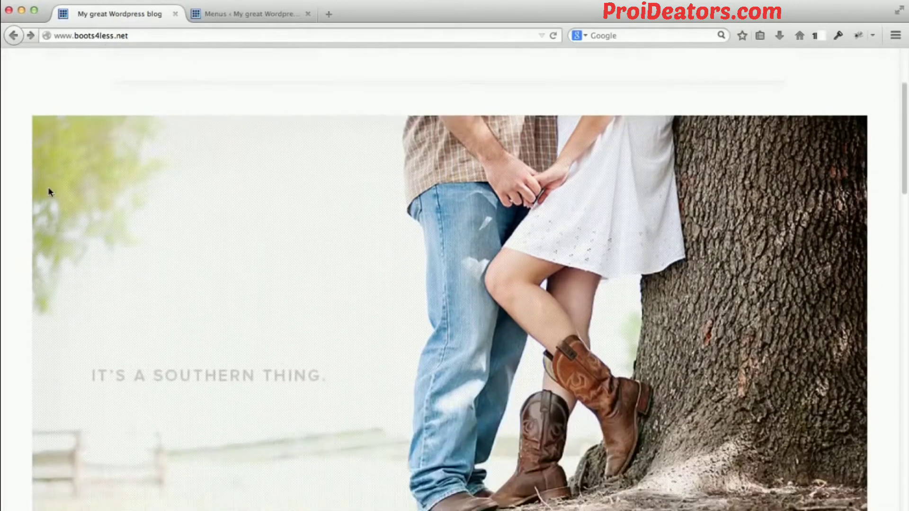
{"action": "scroll", "coordinate": [50, 192], "scroll_direction": "down", "scroll_amount": 10}
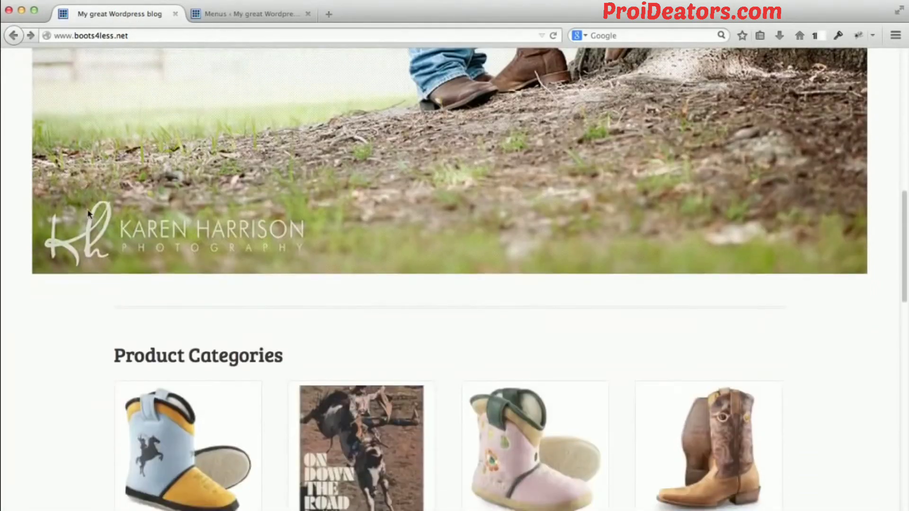
{"action": "scroll", "coordinate": [101, 215], "scroll_direction": "down", "scroll_amount": 4}
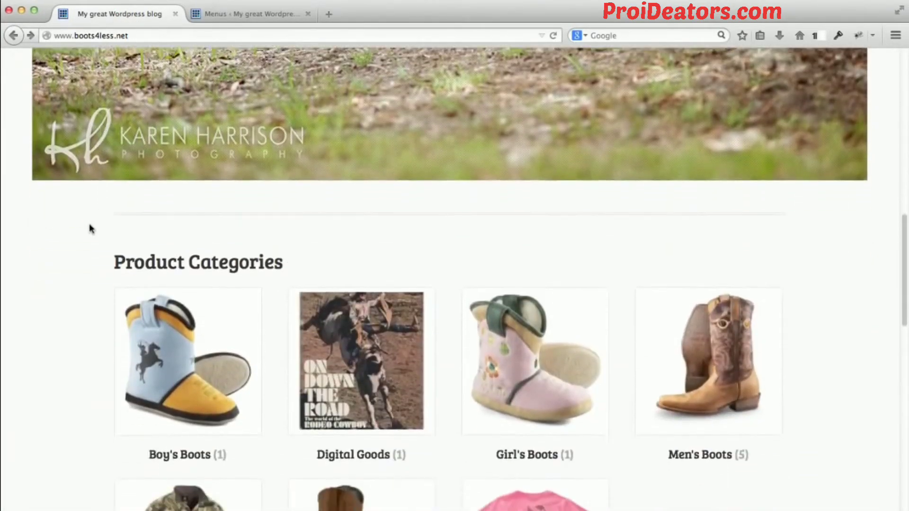
{"action": "scroll", "coordinate": [91, 229], "scroll_direction": "down", "scroll_amount": 6}
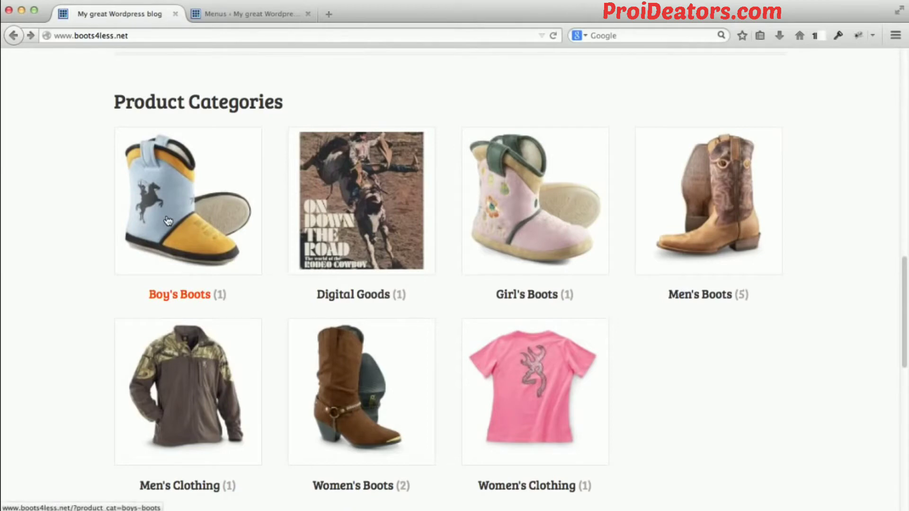
{"action": "left_click", "coordinate": [646, 203]}
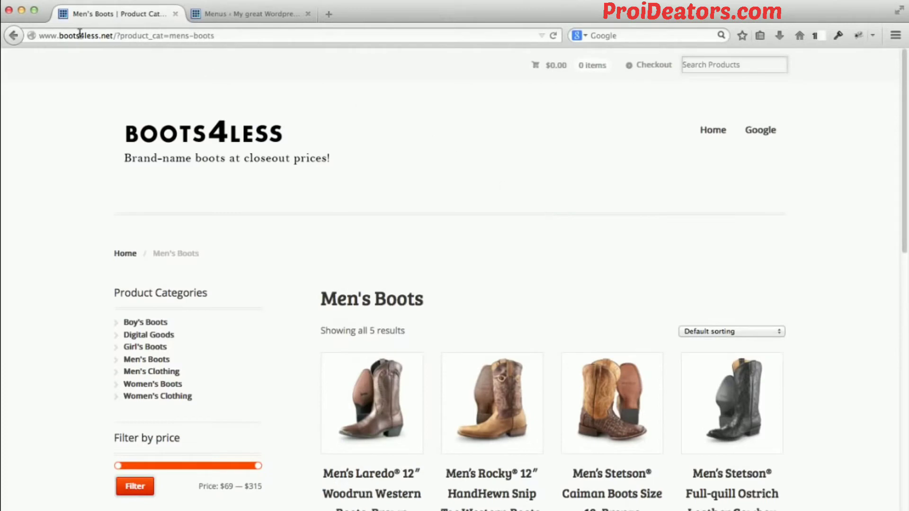
Select the full address of the Men's Boots category page and return to the menu editor.
{"action": "left_click", "coordinate": [97, 34]}
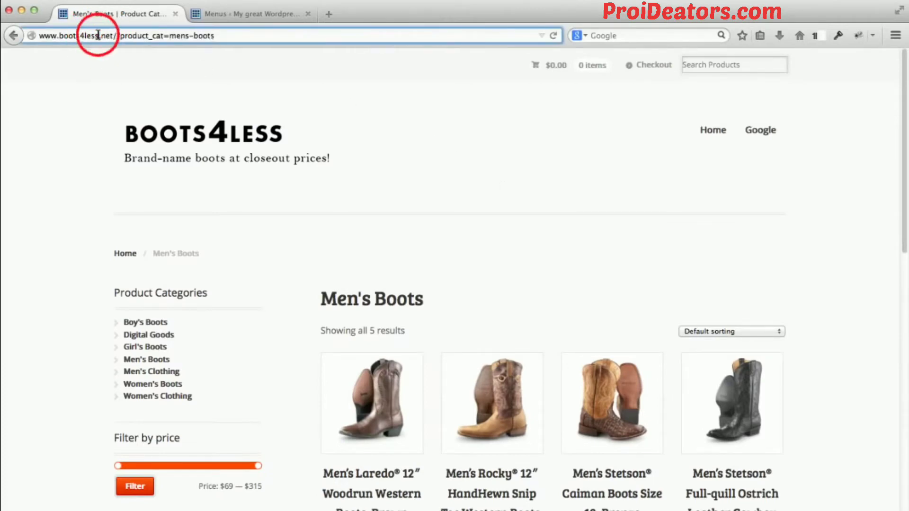
{"action": "left_click", "coordinate": [234, 37]}
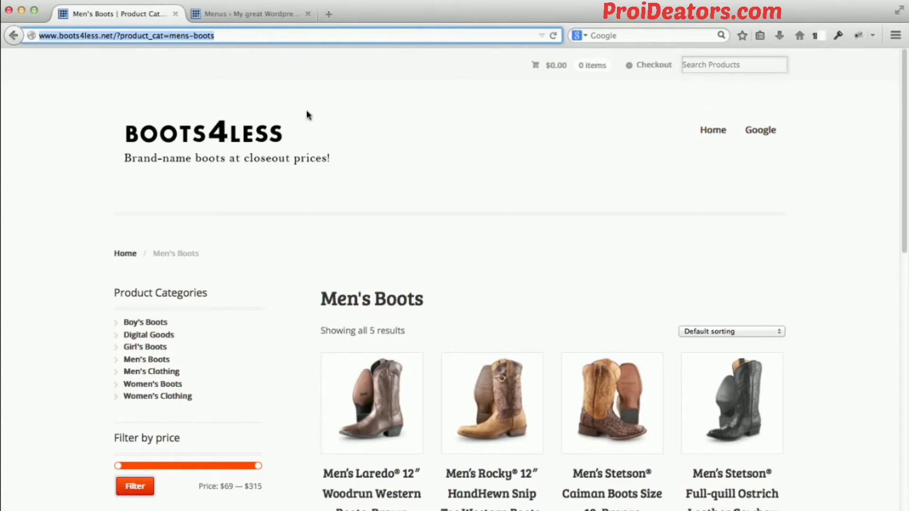
{"action": "left_click", "coordinate": [252, 17]}
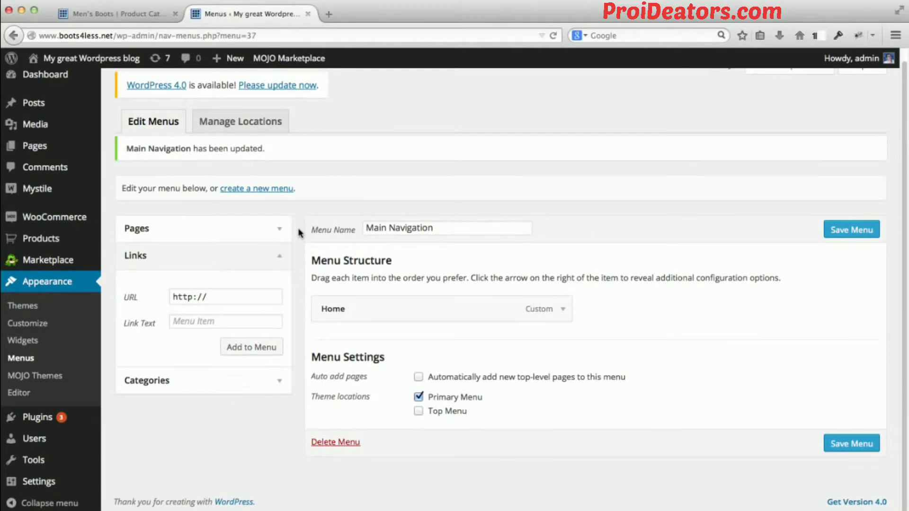
{"action": "scroll", "coordinate": [299, 232], "scroll_direction": "up", "scroll_amount": 1}
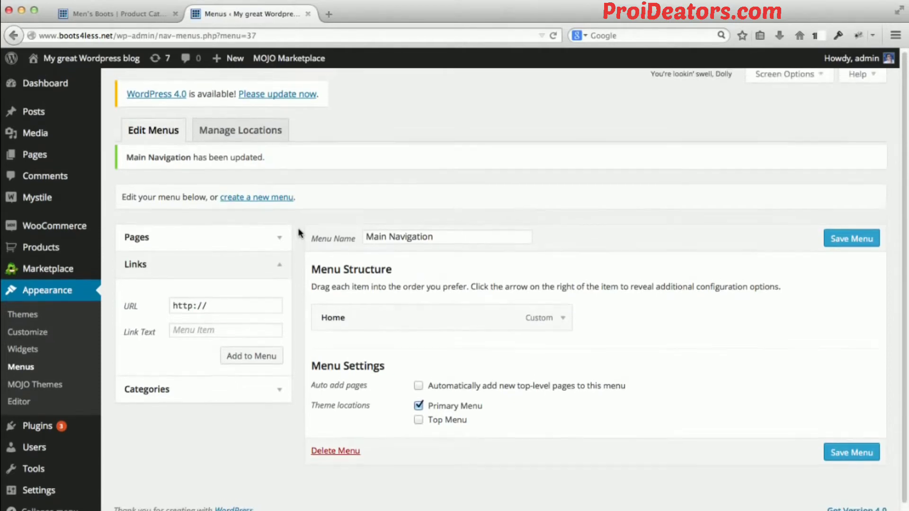
{"action": "left_click", "coordinate": [141, 15]}
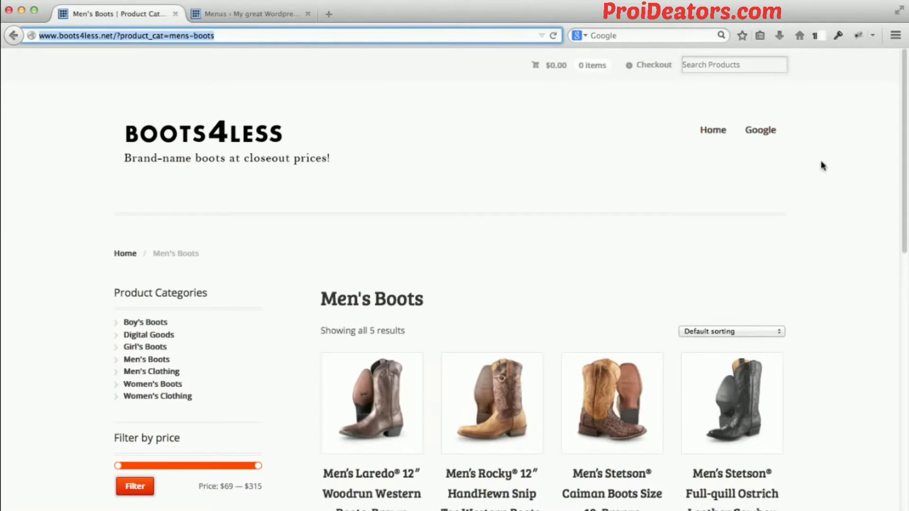
{"action": "left_click", "coordinate": [260, 10]}
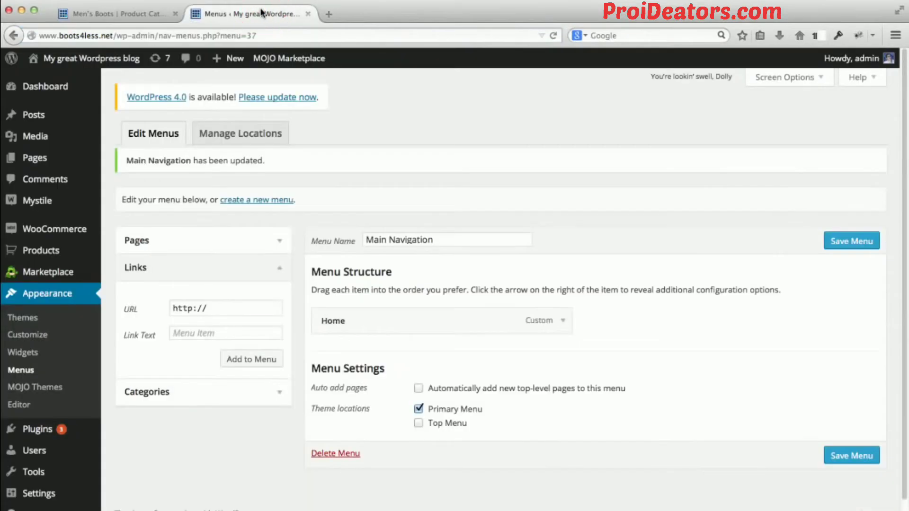
{"action": "left_click", "coordinate": [138, 12]}
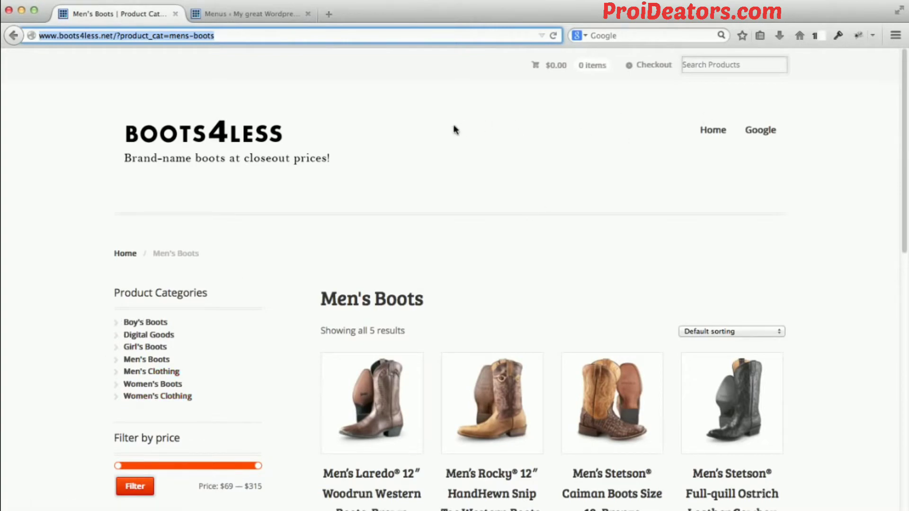
{"action": "left_click", "coordinate": [216, 14]}
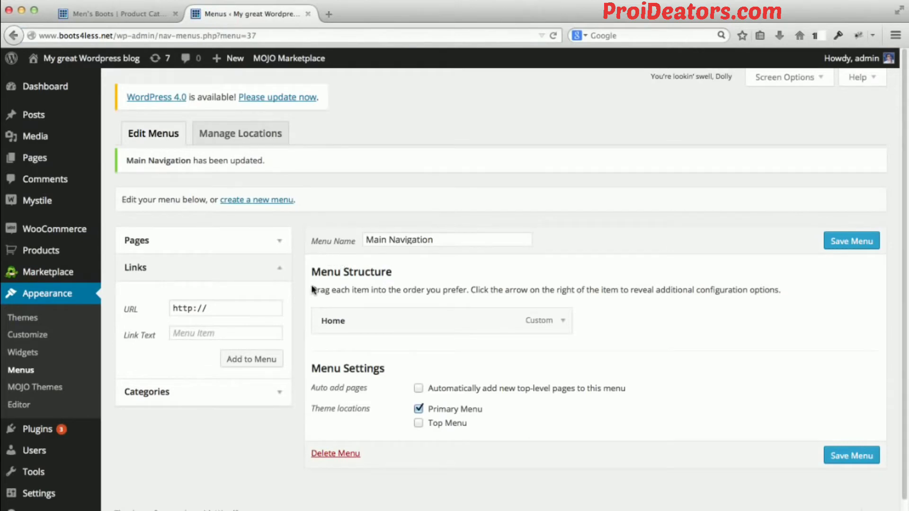
Add the Shop page to the Main Navigation menu.
{"action": "left_click", "coordinate": [261, 239]}
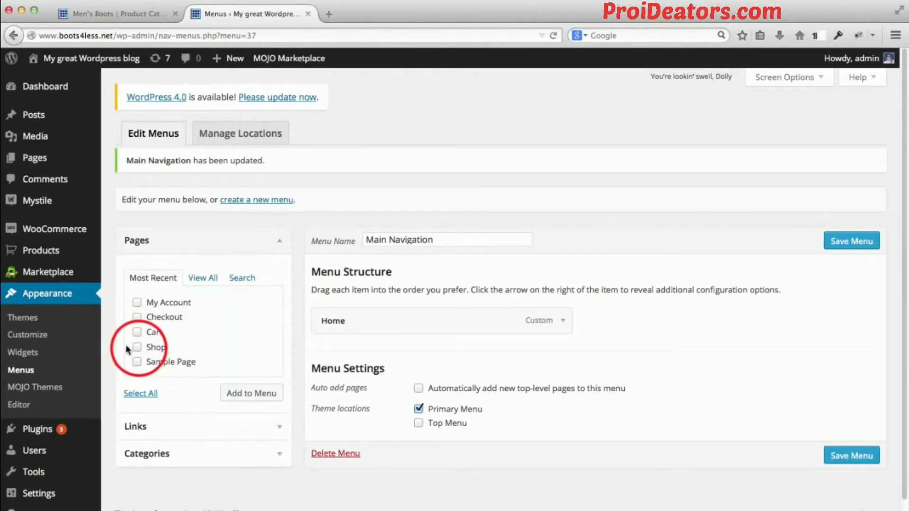
{"action": "left_click", "coordinate": [139, 352]}
{"action": "left_click", "coordinate": [243, 396]}
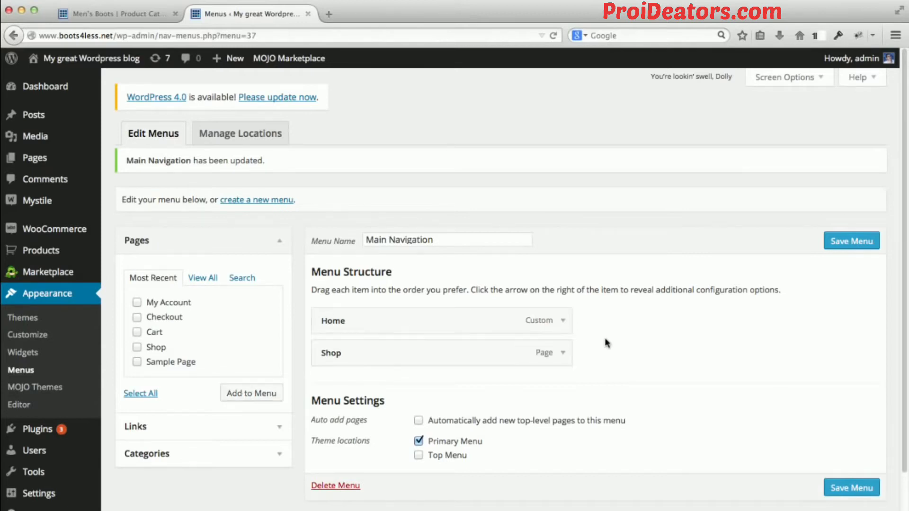
Examine the menu structure and the blog categories that can be added to the menu.
{"action": "scroll", "coordinate": [605, 343], "scroll_direction": "down", "scroll_amount": 2}
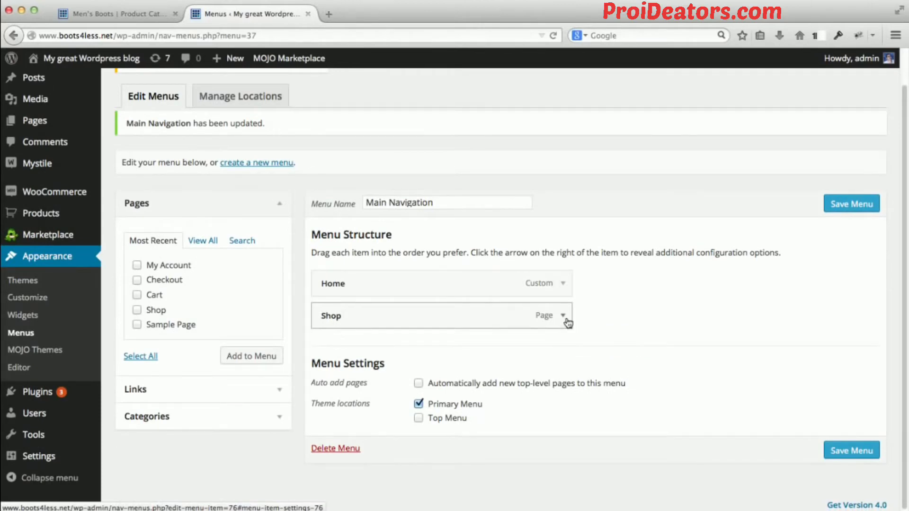
{"action": "scroll", "coordinate": [596, 313], "scroll_direction": "up", "scroll_amount": 2}
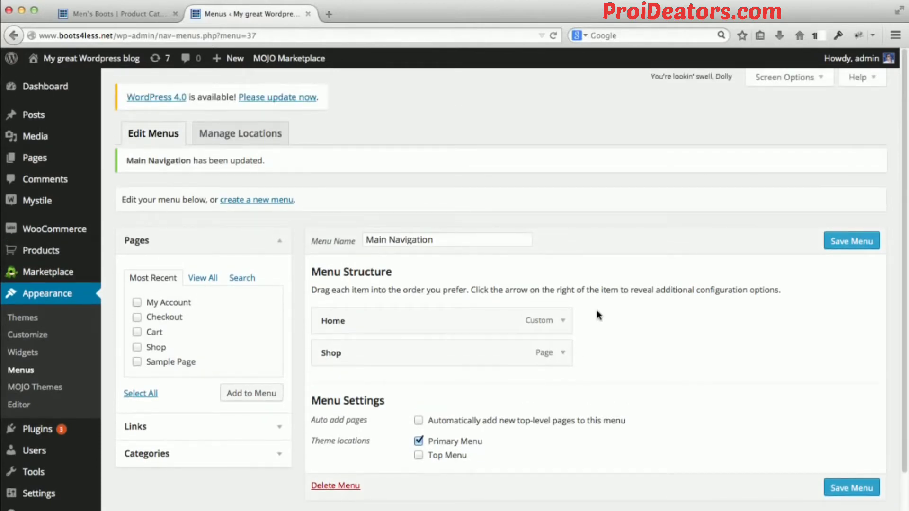
{"action": "scroll", "coordinate": [289, 389], "scroll_direction": "down", "scroll_amount": 2}
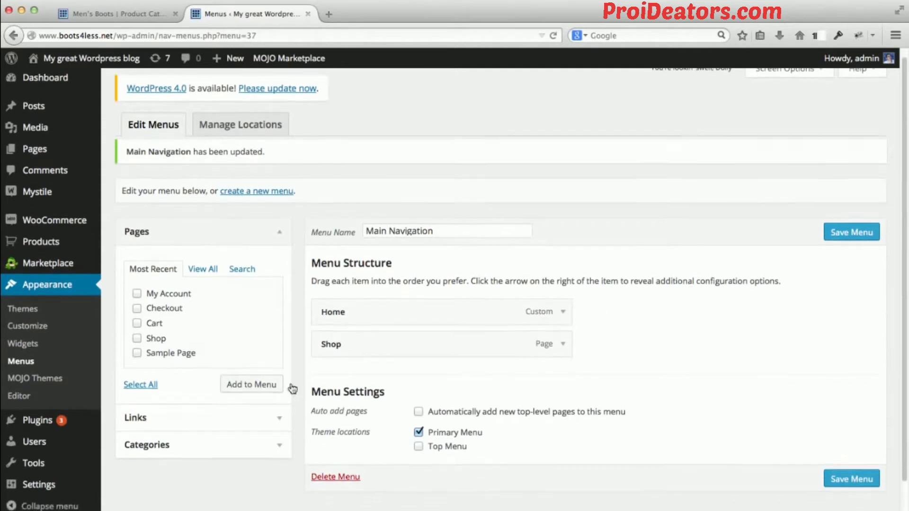
{"action": "left_click", "coordinate": [271, 426]}
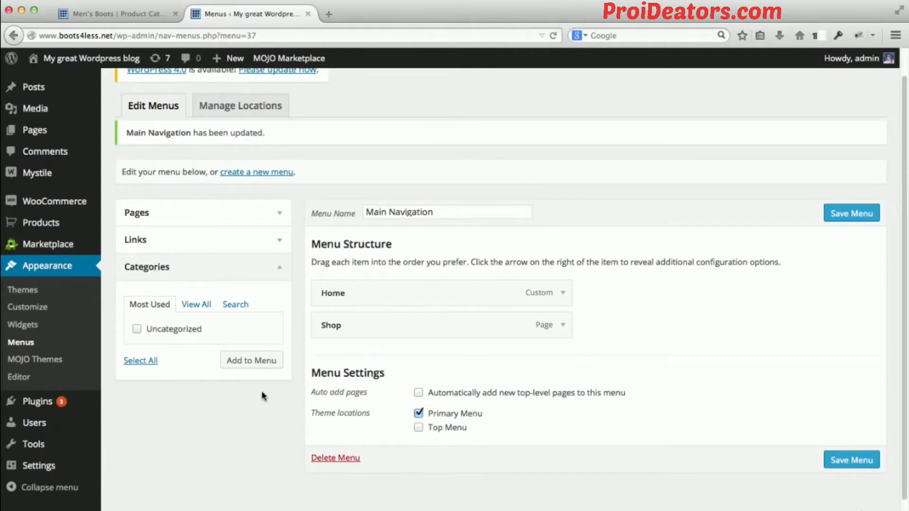
{"action": "scroll", "coordinate": [294, 367], "scroll_direction": "up", "scroll_amount": 2}
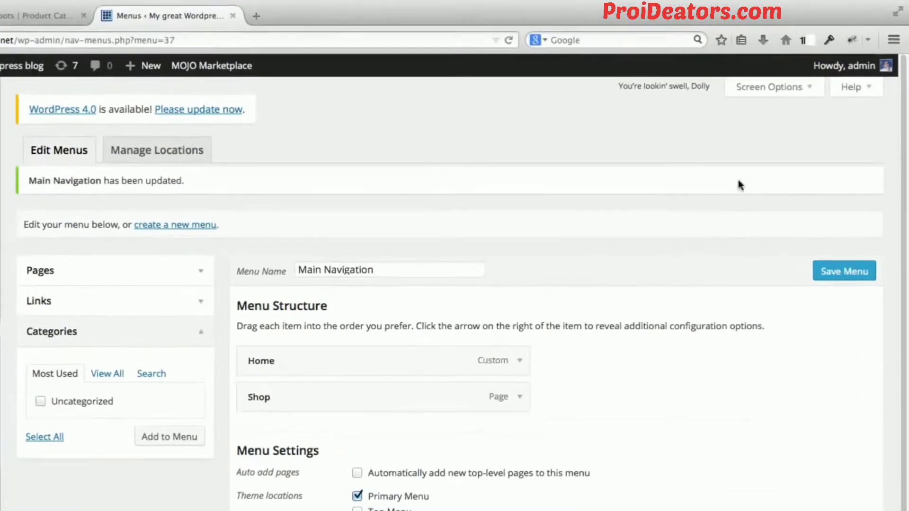
Enable Product Categories as an available item type in the menu editor's screen options.
{"action": "left_click", "coordinate": [818, 77]}
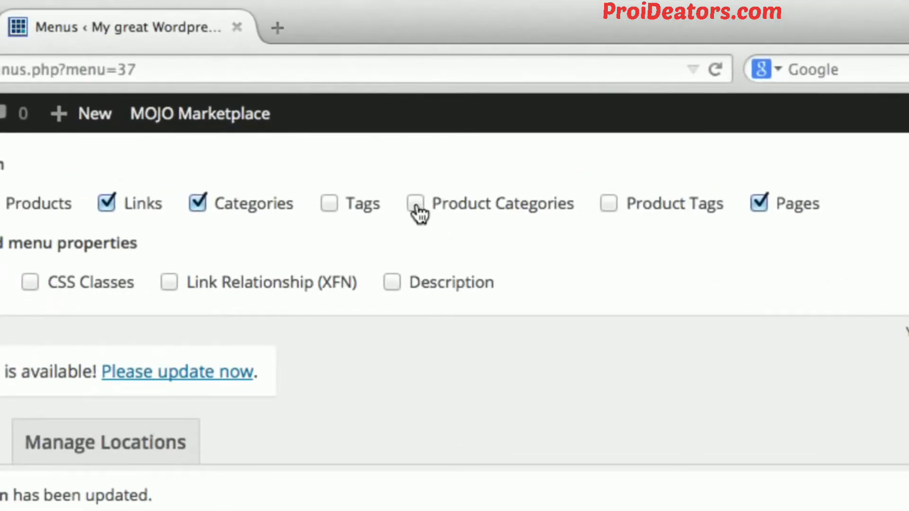
{"action": "left_click", "coordinate": [418, 211]}
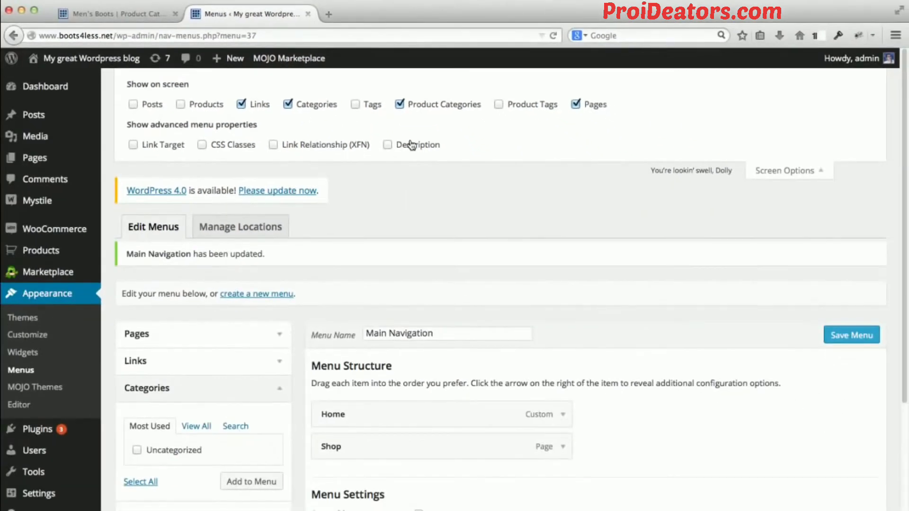
{"action": "left_click", "coordinate": [781, 171]}
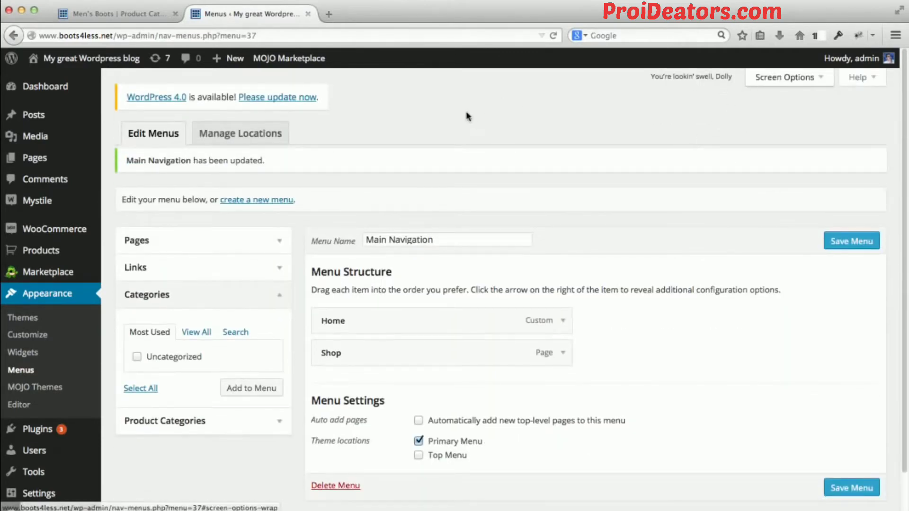
Add all product categories to the menu: Boy's Boots, Digital Goods, Girl's Boots, Men's Boots, Men's Clothing, Women's Boots and Women's Clothing.
{"action": "scroll", "coordinate": [465, 112], "scroll_direction": "down", "scroll_amount": 2}
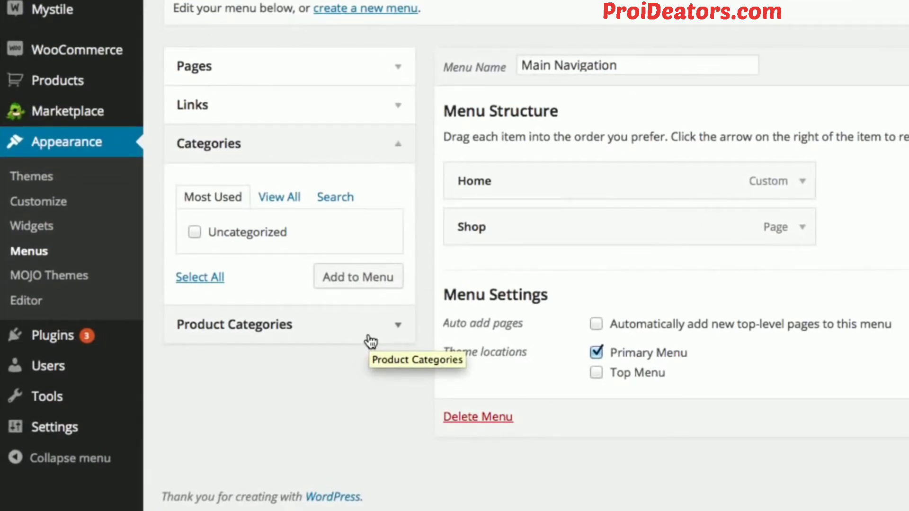
{"action": "left_click", "coordinate": [372, 341]}
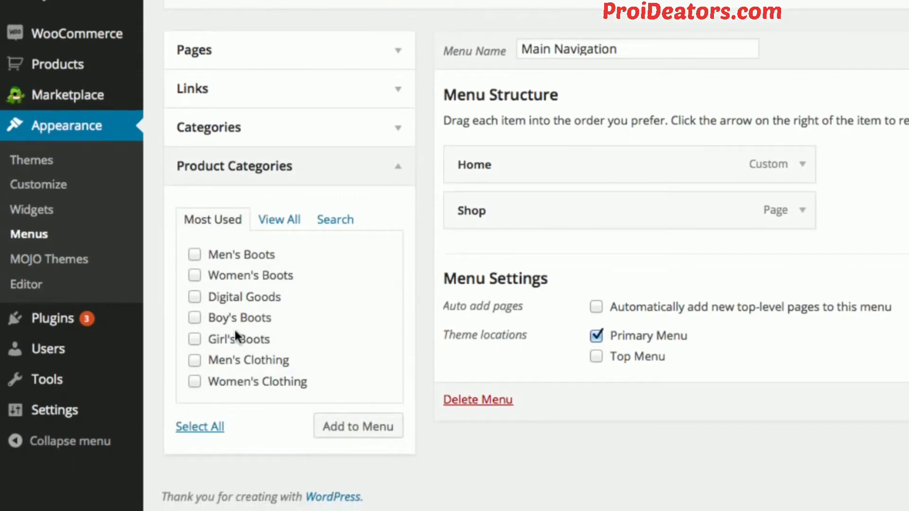
{"action": "left_click", "coordinate": [275, 224]}
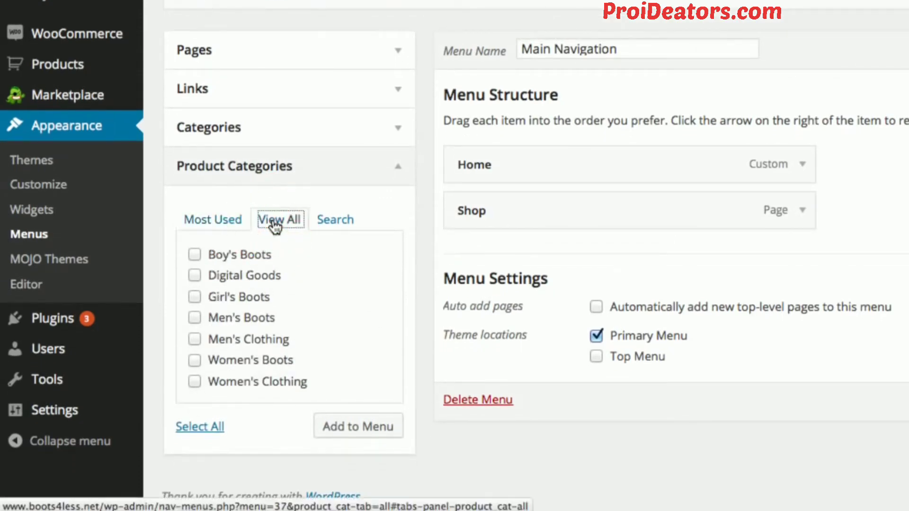
{"action": "left_click", "coordinate": [194, 255]}
{"action": "left_click", "coordinate": [194, 276]}
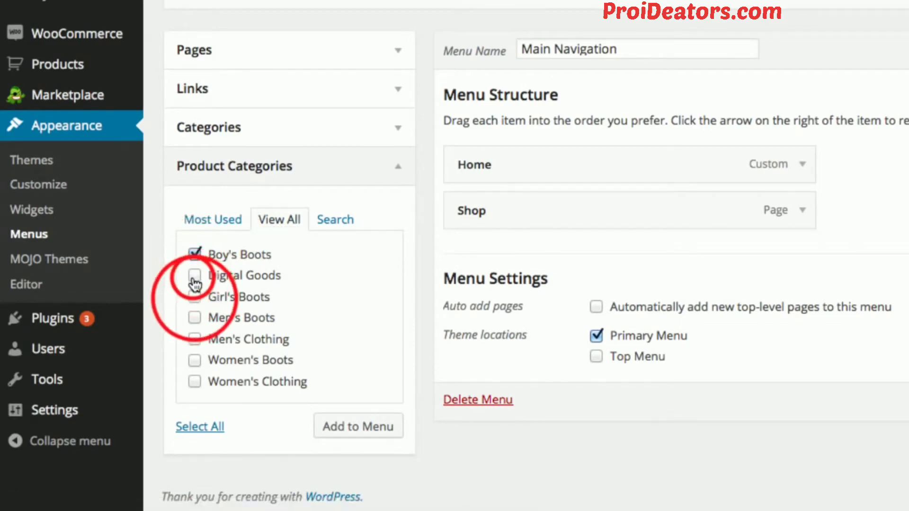
{"action": "left_click", "coordinate": [194, 296]}
{"action": "left_click", "coordinate": [195, 318]}
{"action": "left_click", "coordinate": [194, 339]}
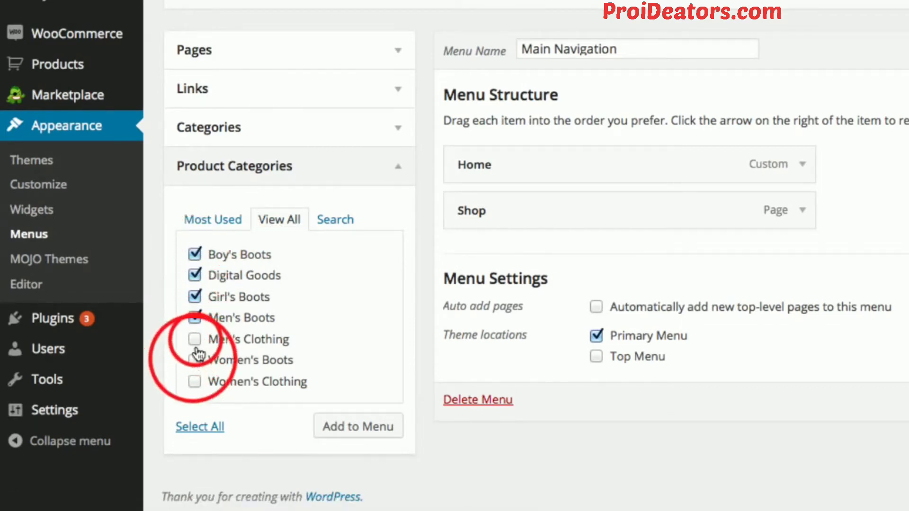
{"action": "left_click", "coordinate": [194, 360]}
{"action": "left_click", "coordinate": [194, 381]}
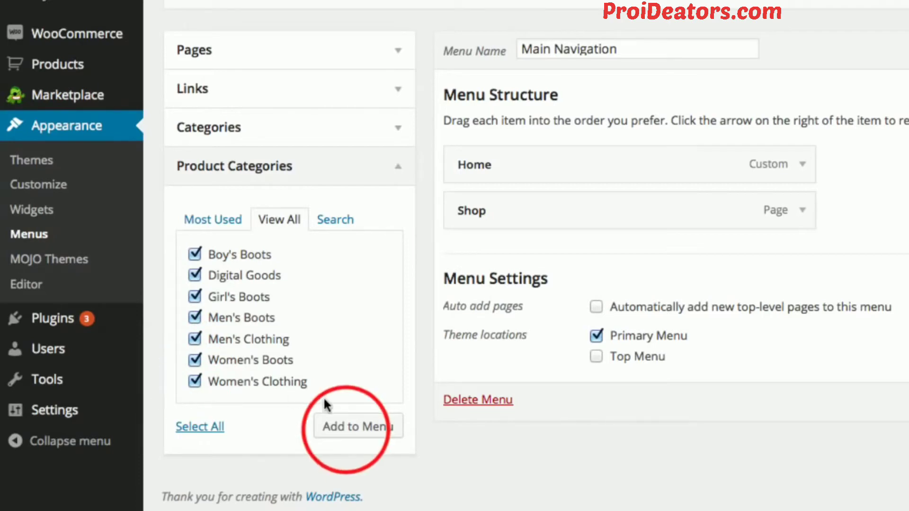
{"action": "left_click", "coordinate": [347, 431]}
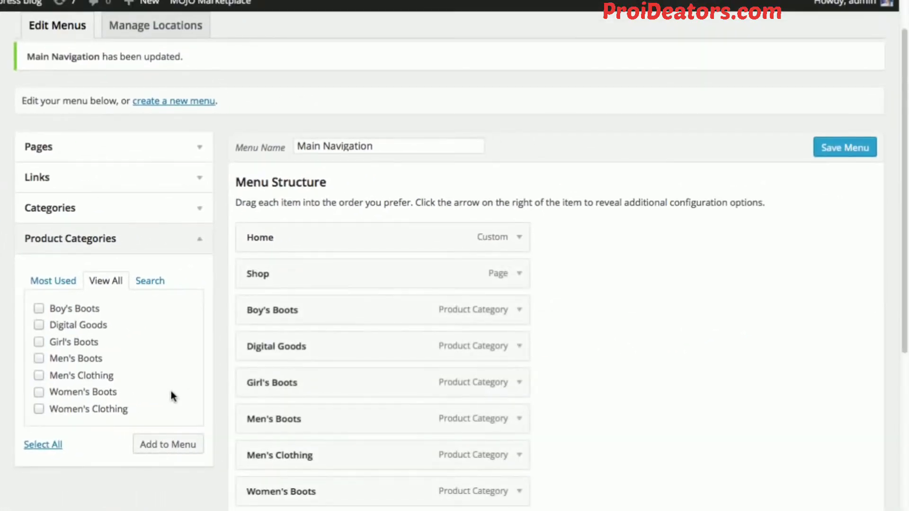
Save the Main Navigation menu and switch to the storefront's Men's Boots page.
{"action": "scroll", "coordinate": [592, 267], "scroll_direction": "down", "scroll_amount": 3}
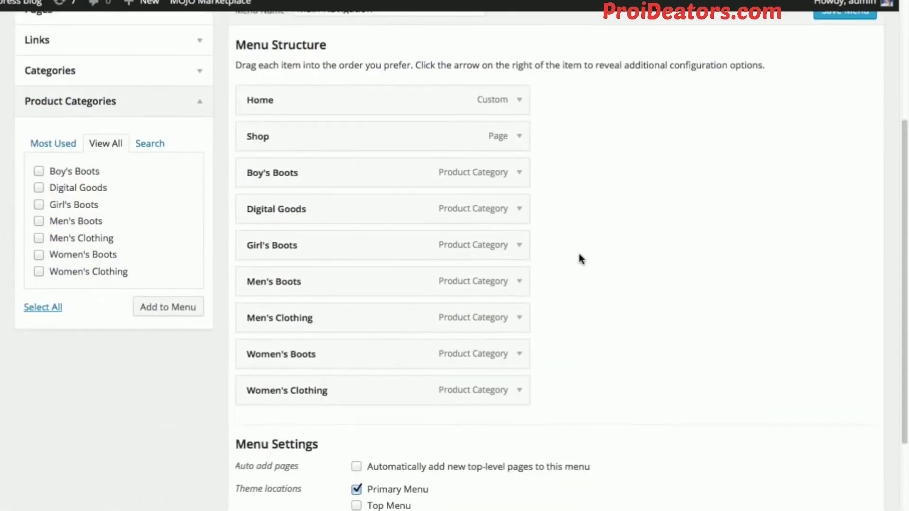
{"action": "scroll", "coordinate": [570, 254], "scroll_direction": "down", "scroll_amount": 2}
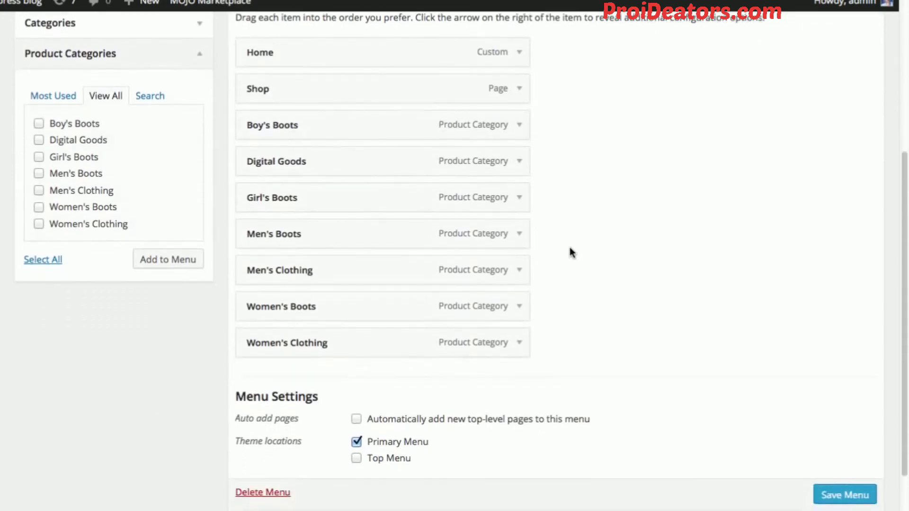
{"action": "left_click", "coordinate": [845, 494]}
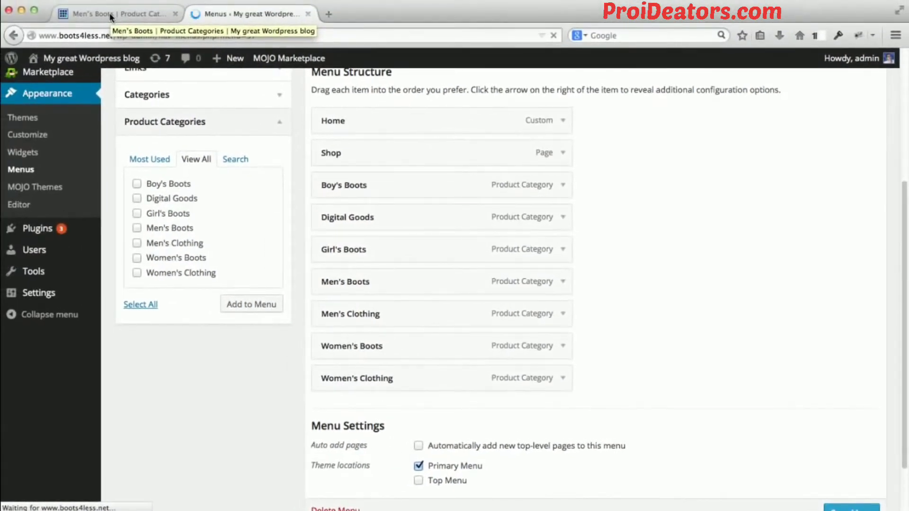
{"action": "left_click", "coordinate": [105, 12]}
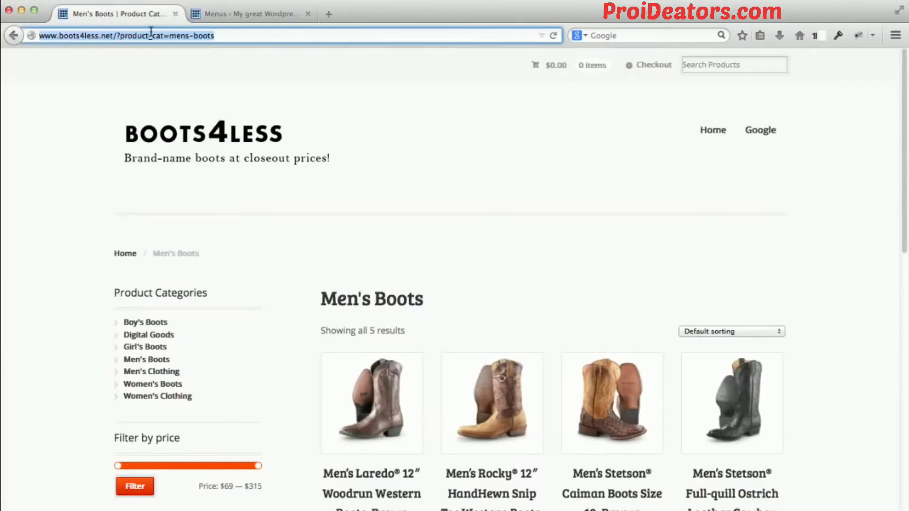
Reload the Men's Boots storefront page and look over the updated navigation menu.
{"action": "key", "text": "Return"}
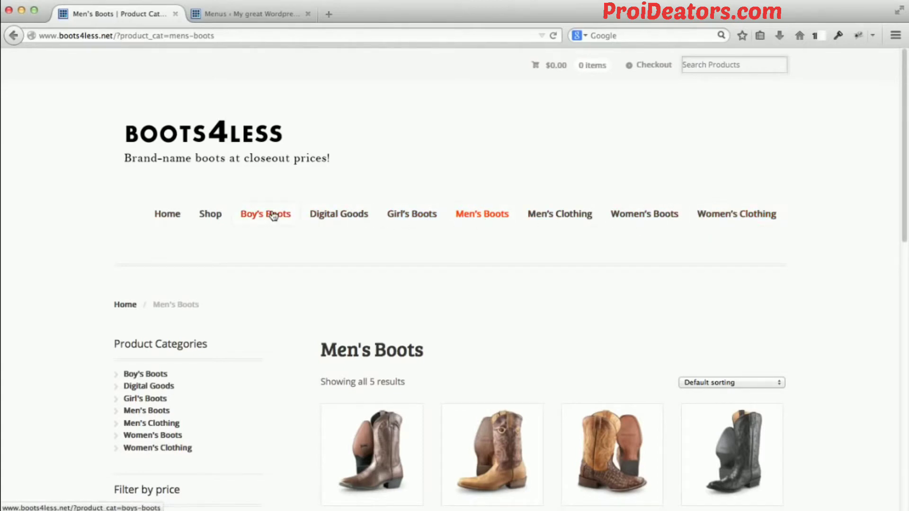
{"action": "scroll", "coordinate": [60, 231], "scroll_direction": "down", "scroll_amount": 1}
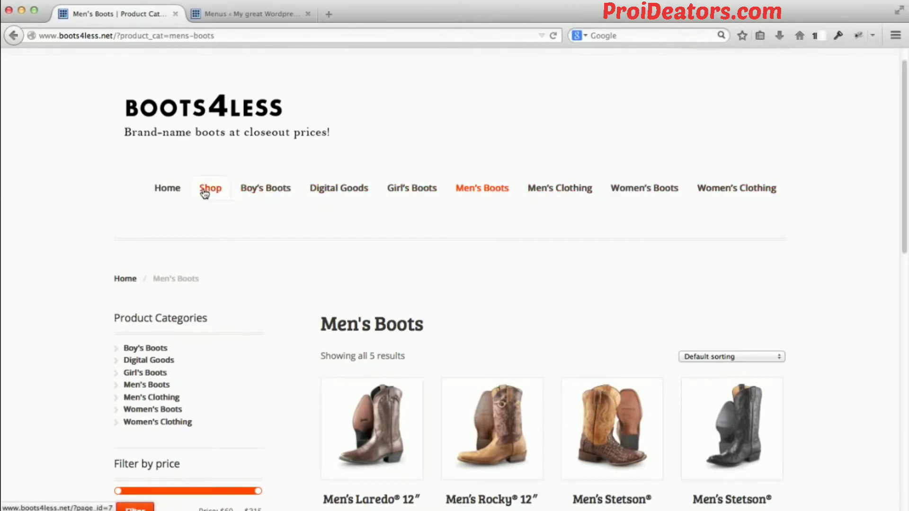
In the menu editor, nest all seven product categories, Boy's Boots through Women's Clothing, as sub items directly under Shop and save the menu.
{"action": "left_click", "coordinate": [241, 17]}
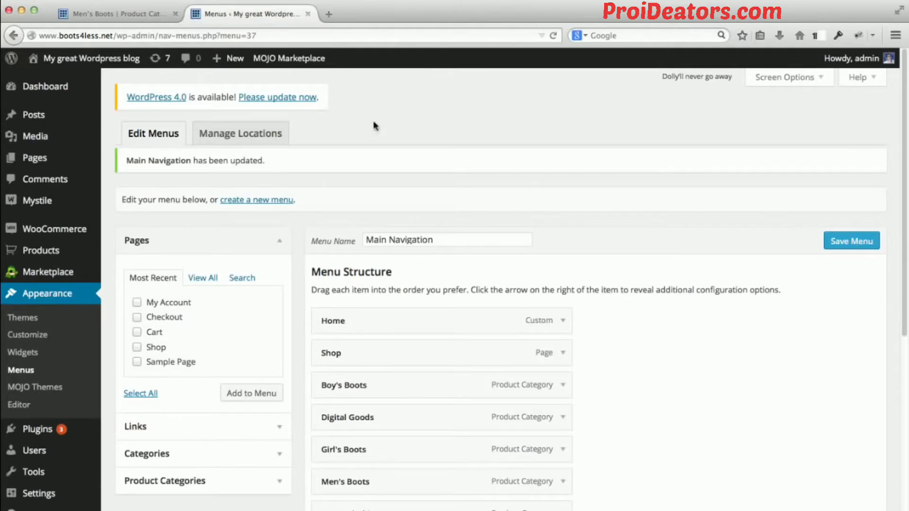
{"action": "scroll", "coordinate": [671, 279], "scroll_direction": "down", "scroll_amount": 5}
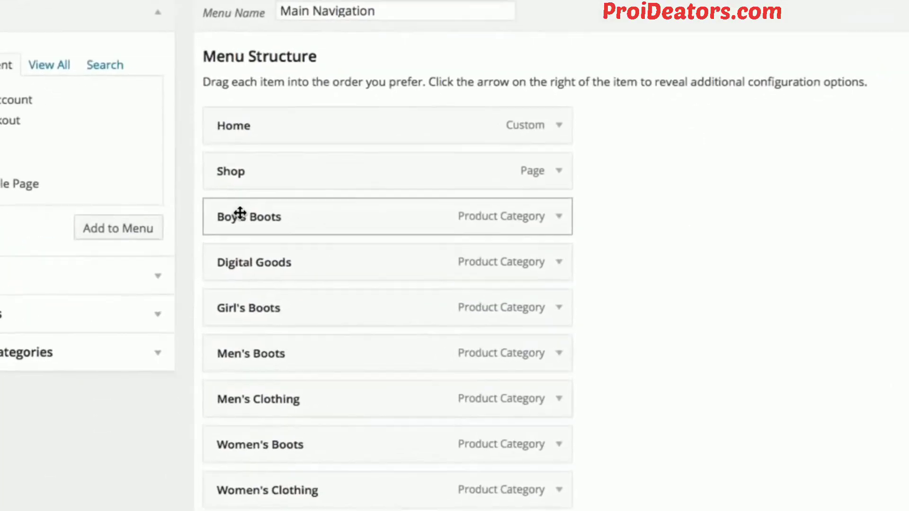
{"action": "left_click_drag", "start_coordinate": [234, 212], "coordinate": [266, 221]}
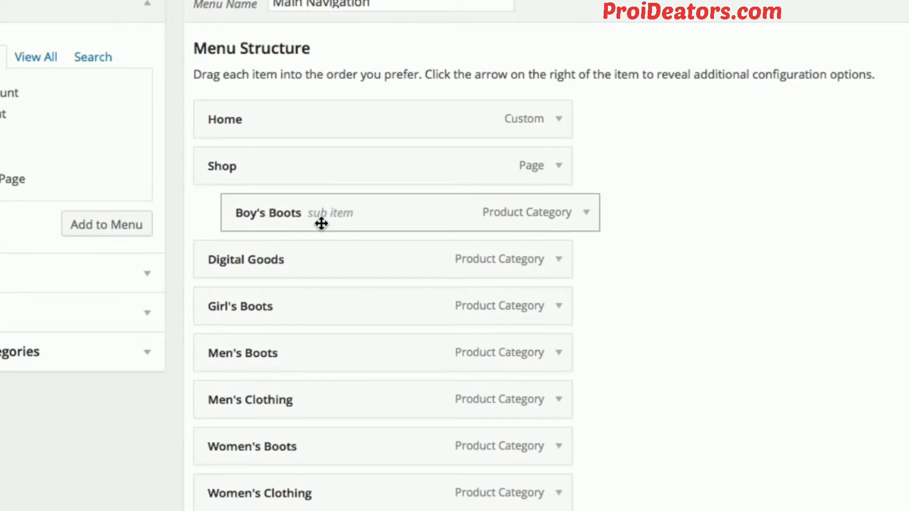
{"action": "left_click_drag", "start_coordinate": [240, 267], "coordinate": [273, 260]}
{"action": "left_click_drag", "start_coordinate": [232, 304], "coordinate": [259, 305]}
{"action": "left_click_drag", "start_coordinate": [225, 344], "coordinate": [244, 345]}
{"action": "left_click_drag", "start_coordinate": [223, 392], "coordinate": [258, 398]}
{"action": "left_click_drag", "start_coordinate": [211, 444], "coordinate": [258, 455]}
{"action": "left_click_drag", "start_coordinate": [213, 483], "coordinate": [299, 487]}
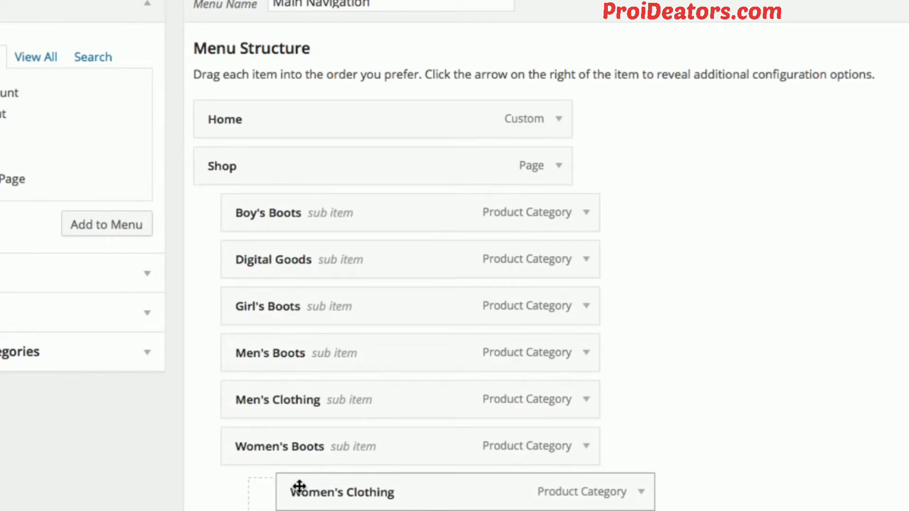
{"action": "left_click_drag", "start_coordinate": [299, 486], "coordinate": [249, 491]}
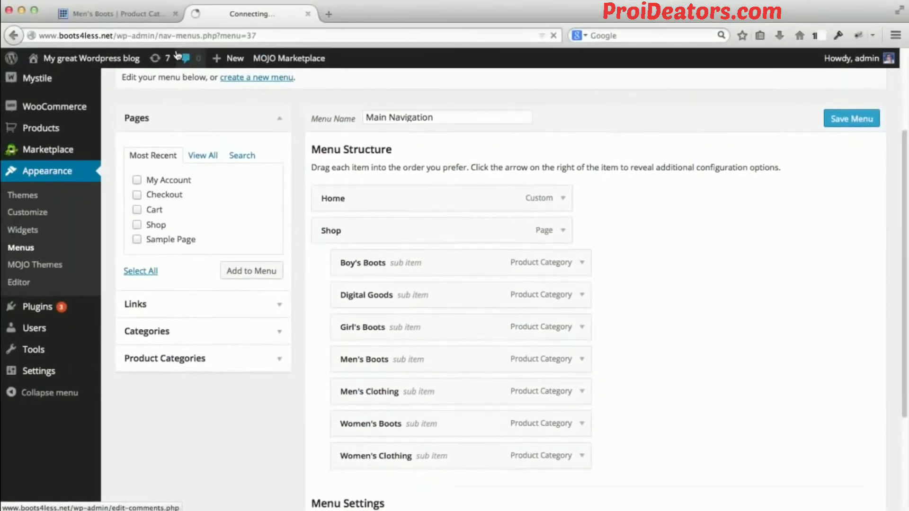
Reload the storefront's Men's Boots page and check the product categories in the Shop drop-down.
{"action": "left_click", "coordinate": [131, 14]}
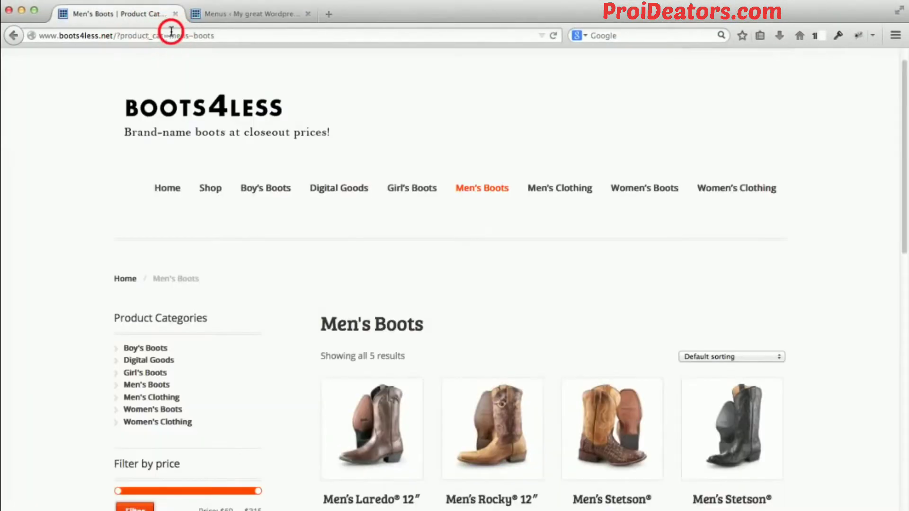
{"action": "left_click", "coordinate": [166, 36]}
{"action": "key", "text": "Return"}
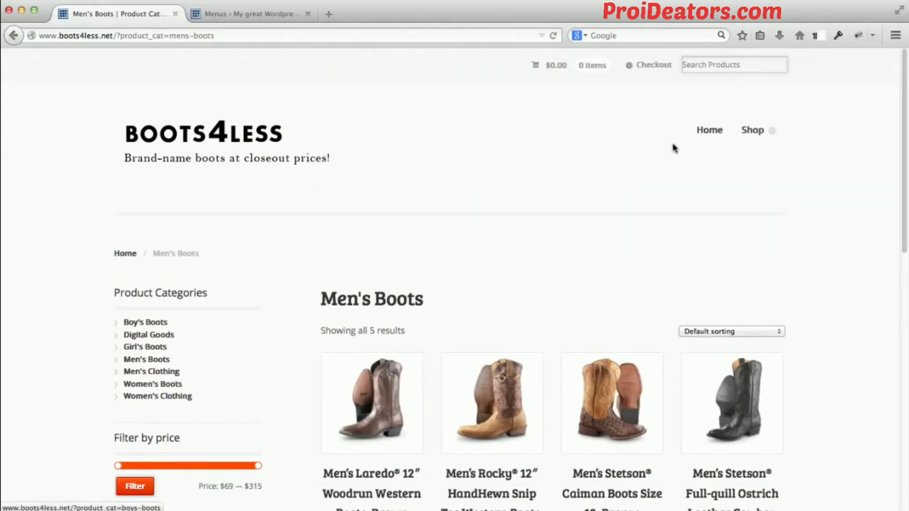
{"action": "mouse_move", "coordinate": [741, 133]}
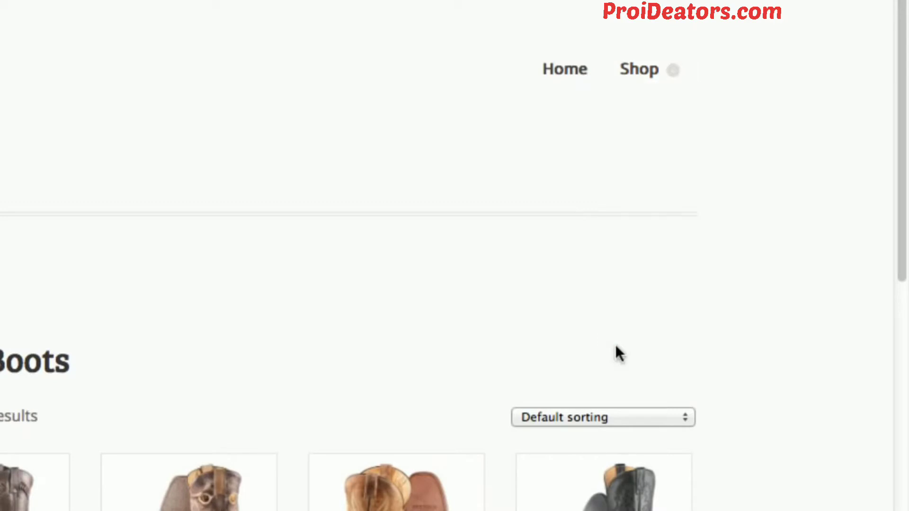
{"action": "scroll", "coordinate": [278, 167], "scroll_direction": "down", "scroll_amount": 3}
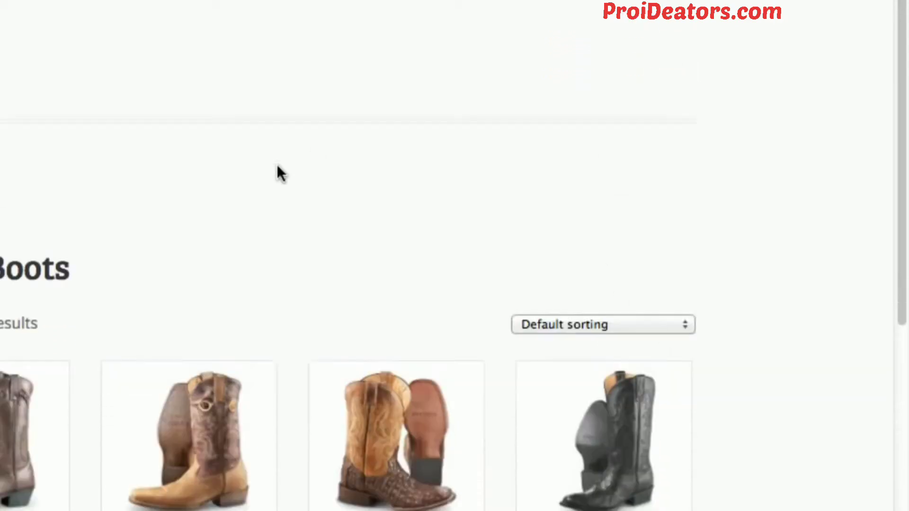
{"action": "scroll", "coordinate": [277, 166], "scroll_direction": "up", "scroll_amount": 3}
{"action": "mouse_move", "coordinate": [632, 66]}
{"action": "left_click", "coordinate": [666, 227]}
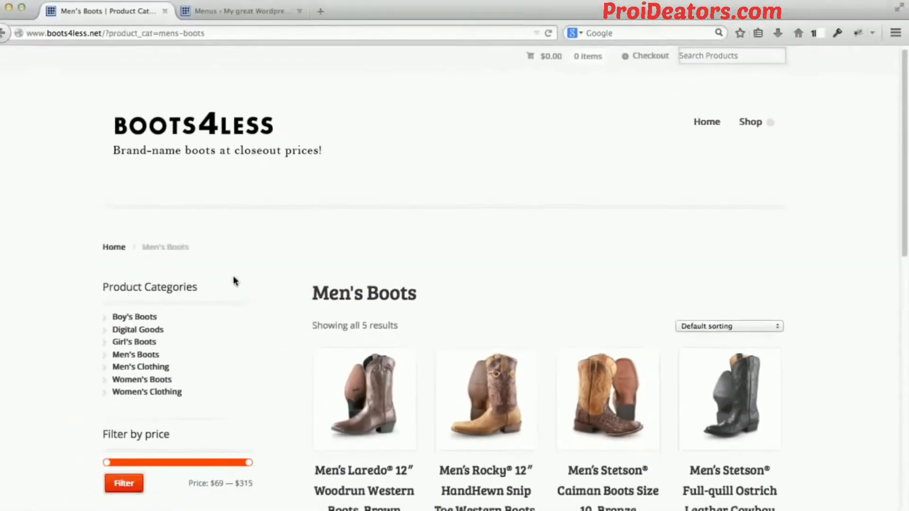
{"action": "scroll", "coordinate": [237, 277], "scroll_direction": "down", "scroll_amount": 2}
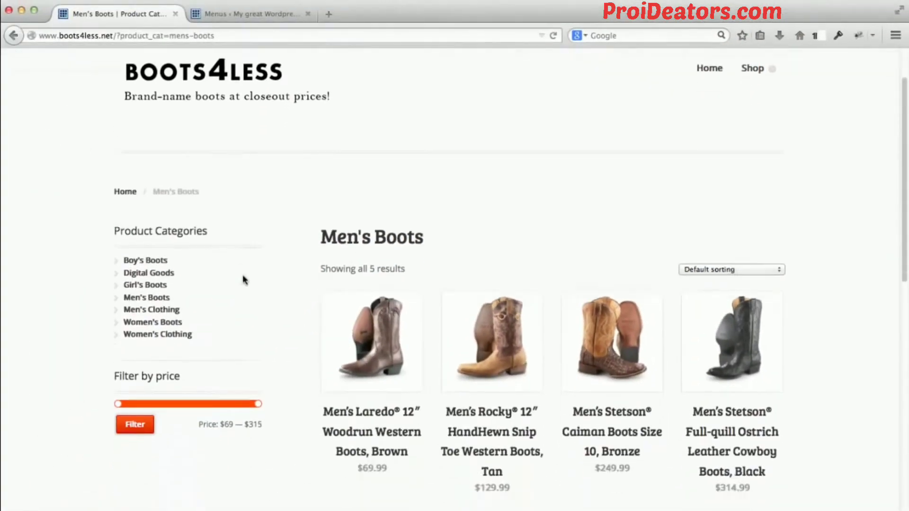
{"action": "scroll", "coordinate": [137, 263], "scroll_direction": "up", "scroll_amount": 2}
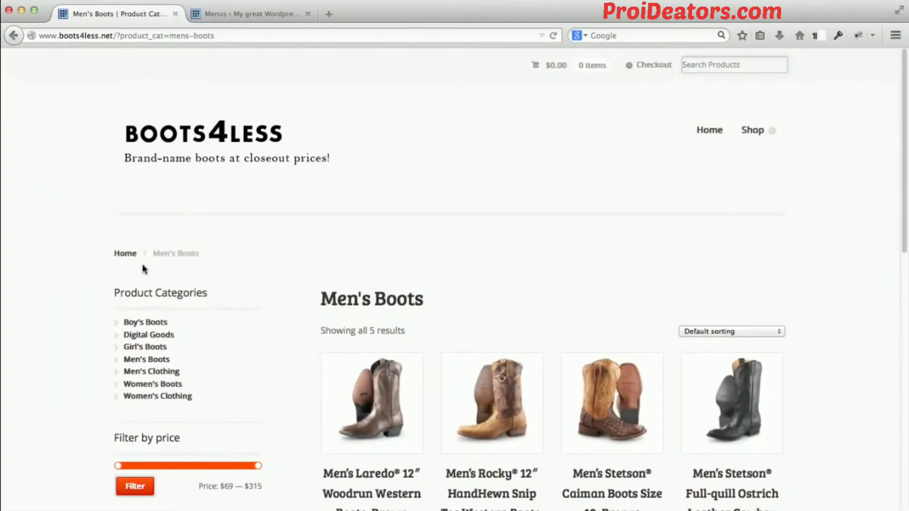
Open the storefront's home page and look through its banner image and Product Categories section.
{"action": "left_click", "coordinate": [173, 141]}
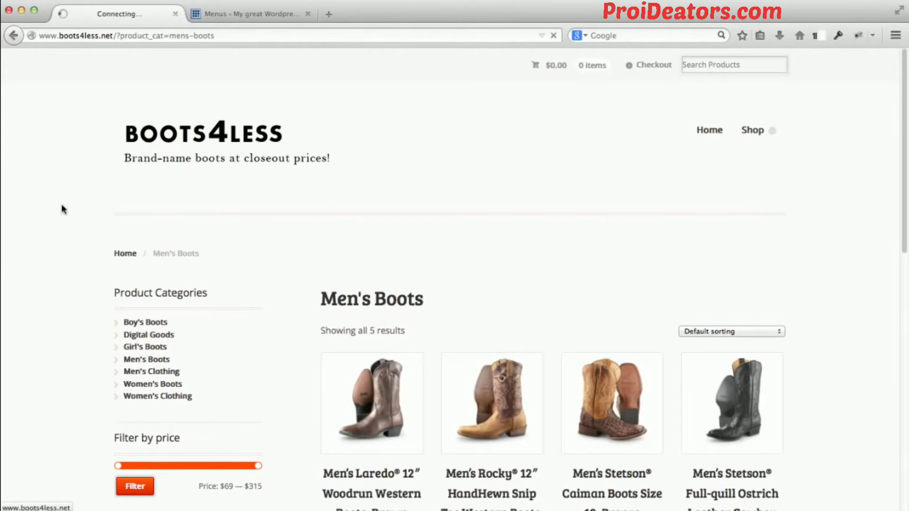
{"action": "scroll", "coordinate": [82, 242], "scroll_direction": "down", "scroll_amount": 10}
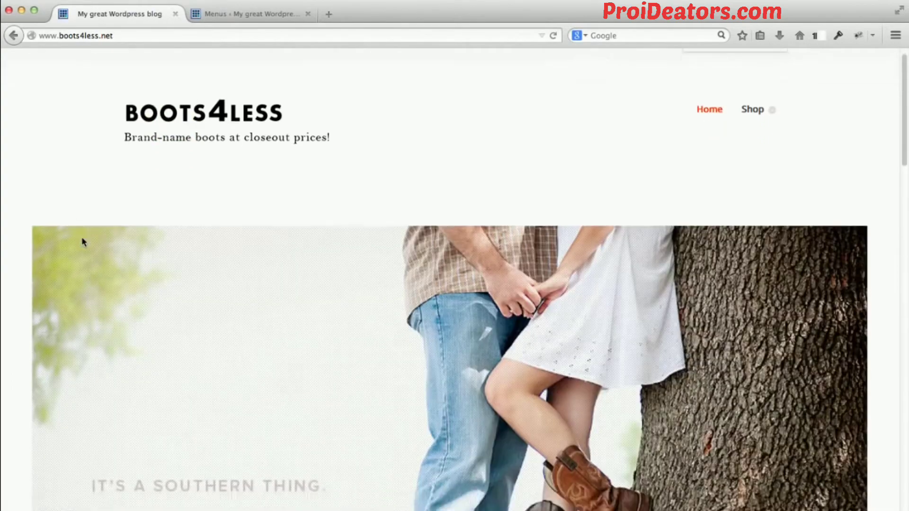
{"action": "scroll", "coordinate": [82, 242], "scroll_direction": "down", "scroll_amount": 4}
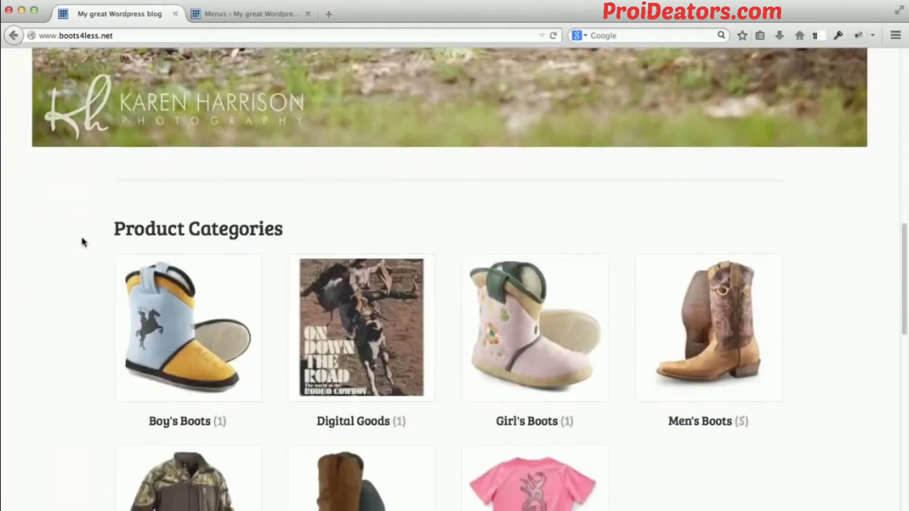
{"action": "scroll", "coordinate": [78, 262], "scroll_direction": "up", "scroll_amount": 14}
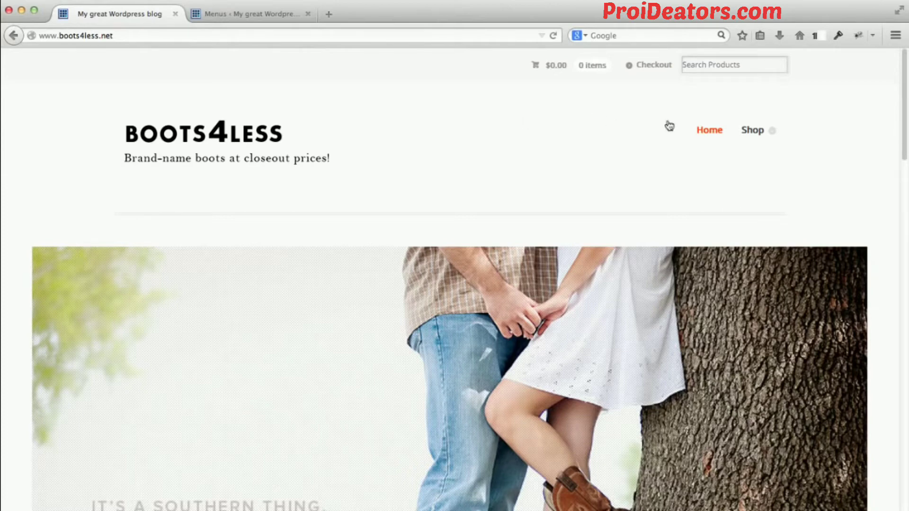
Open the Men's Boots category from the Shop drop-down and review the page.
{"action": "mouse_move", "coordinate": [758, 135]}
{"action": "left_click", "coordinate": [760, 217]}
{"action": "left_click", "coordinate": [764, 229]}
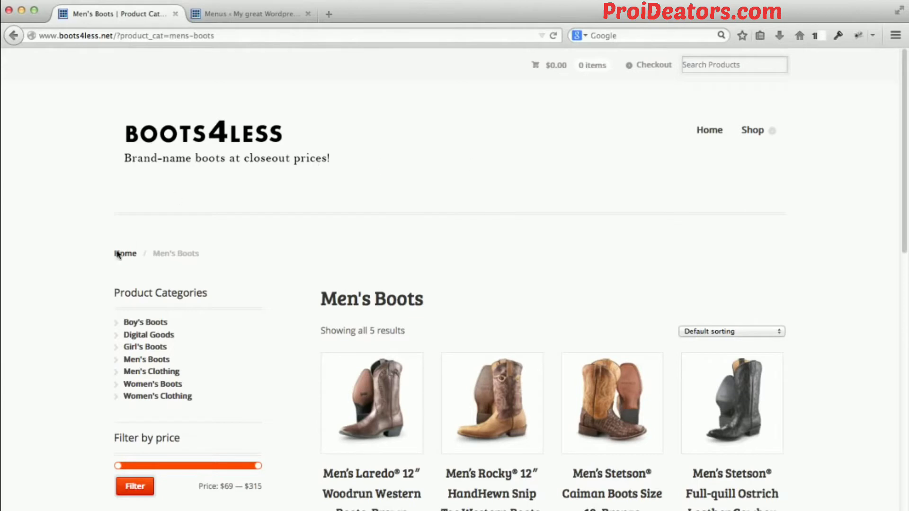
{"action": "scroll", "coordinate": [83, 292], "scroll_direction": "down", "scroll_amount": 1}
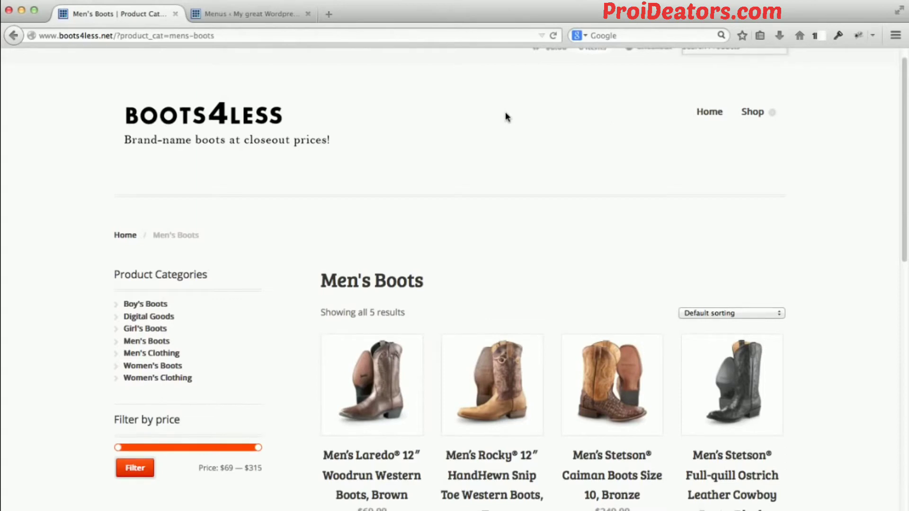
{"action": "mouse_move", "coordinate": [747, 117]}
Return to the WordPress menu editor and review the nested structure of the Main Navigation menu.
{"action": "left_click", "coordinate": [254, 14]}
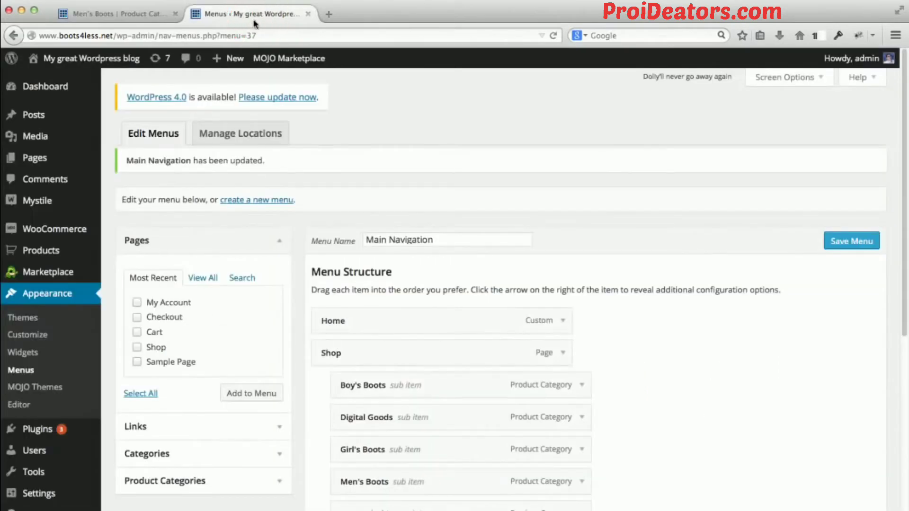
{"action": "scroll", "coordinate": [584, 278], "scroll_direction": "down", "scroll_amount": 3}
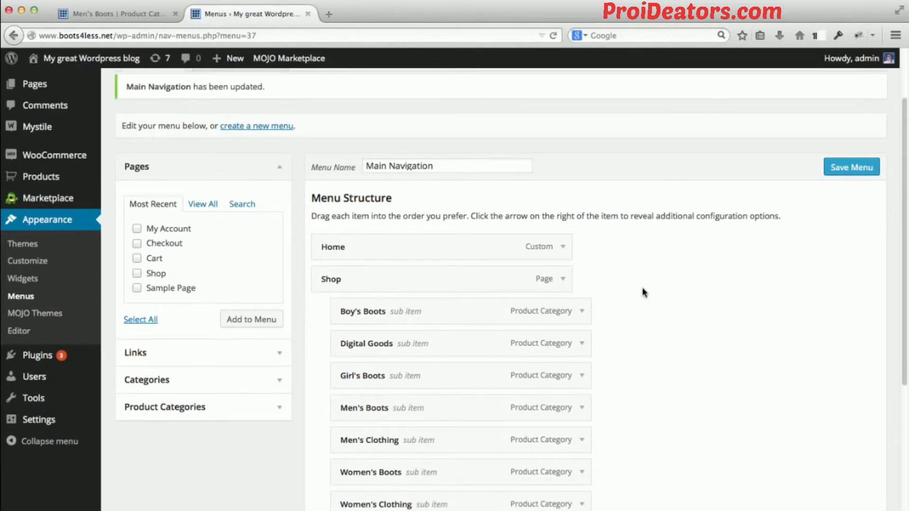
{"action": "left_click", "coordinate": [404, 142]}
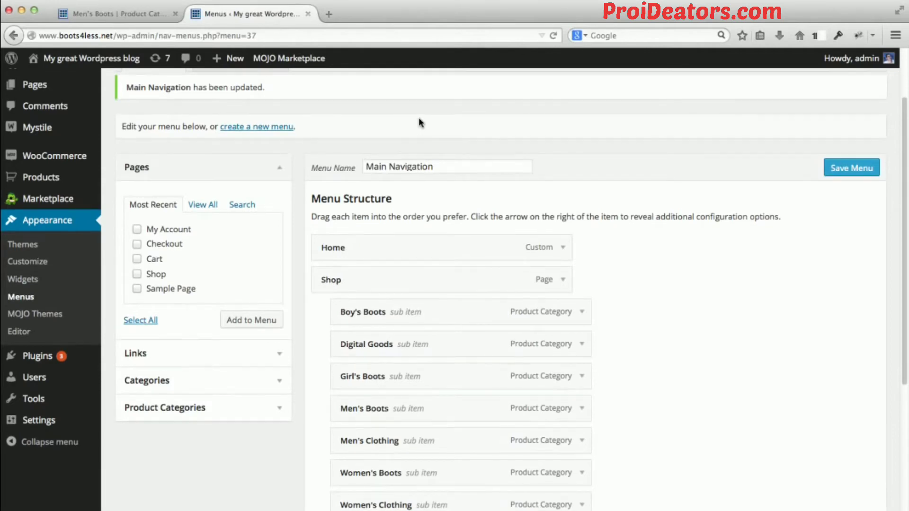
{"action": "left_click", "coordinate": [444, 113]}
{"action": "double_click", "coordinate": [446, 113]}
{"action": "left_click", "coordinate": [446, 111]}
{"action": "left_click", "coordinate": [449, 110]}
{"action": "scroll", "coordinate": [157, 135], "scroll_direction": "up", "scroll_amount": 3}
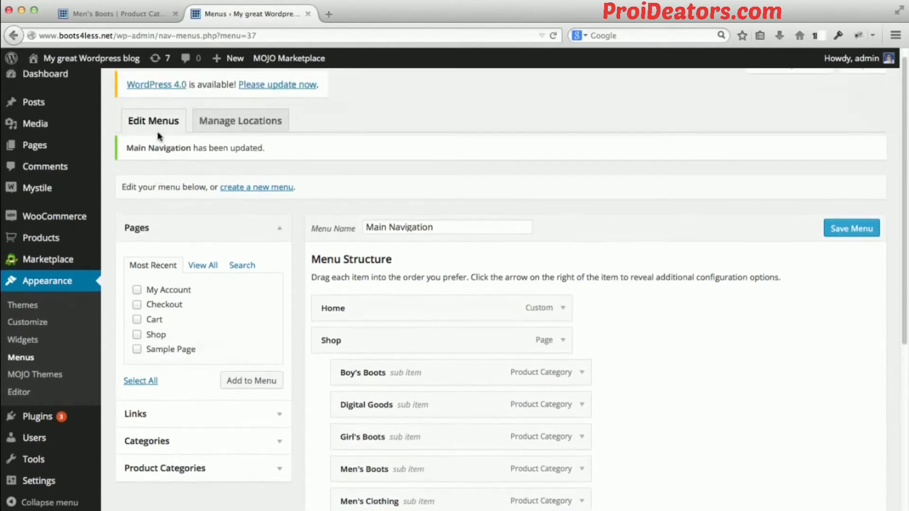
Start a new WordPress page and title it About.
{"action": "mouse_move", "coordinate": [69, 145]}
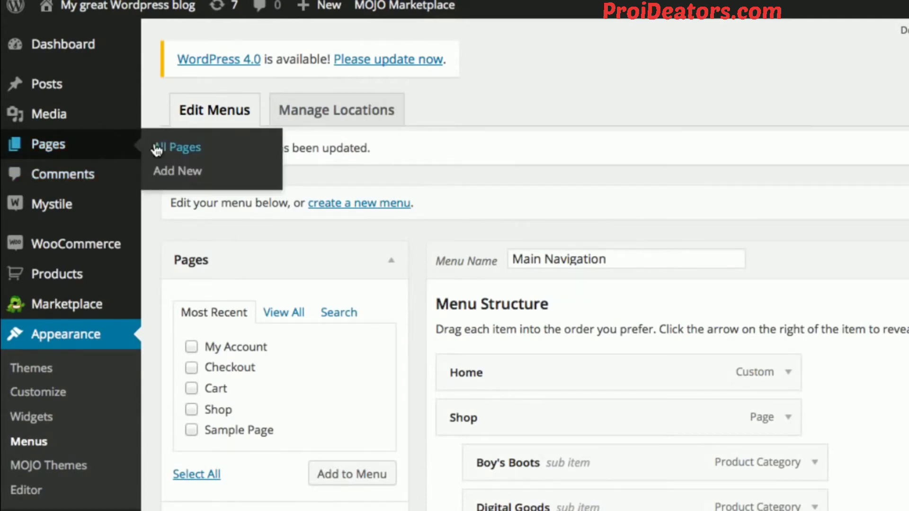
{"action": "left_click", "coordinate": [178, 171]}
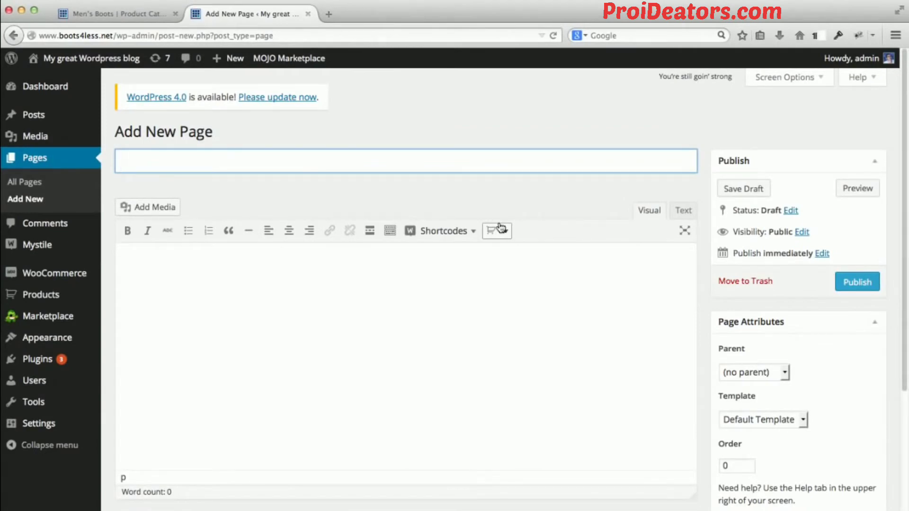
{"action": "type", "text": "About"}
{"action": "key", "text": "Tab"}
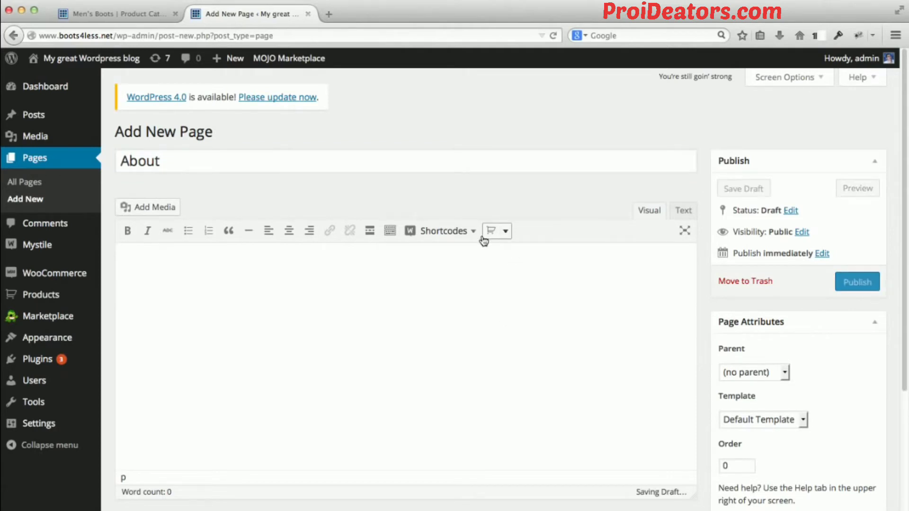
Open lipsum.com in a separate browser tab and generate 5 paragraphs of Lorem Ipsum placeholder text.
{"action": "left_click", "coordinate": [331, 17]}
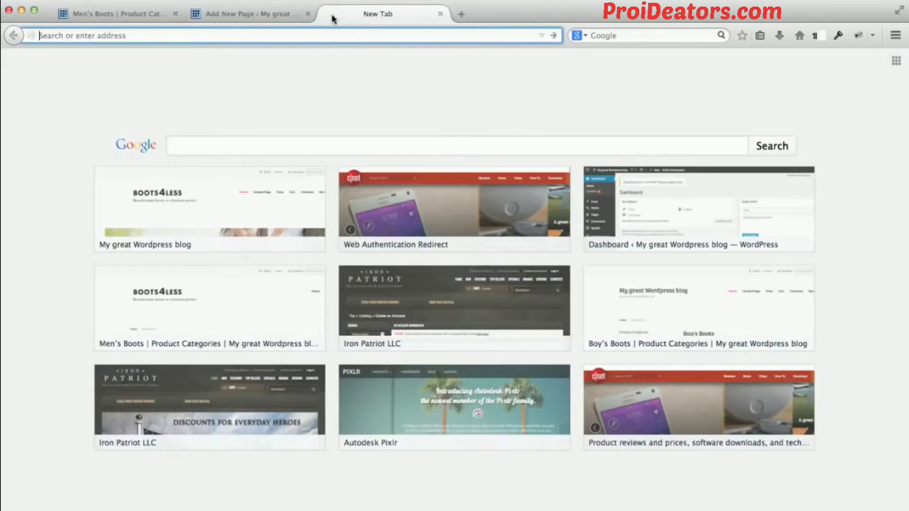
{"action": "type", "text": "lipsum.c"}
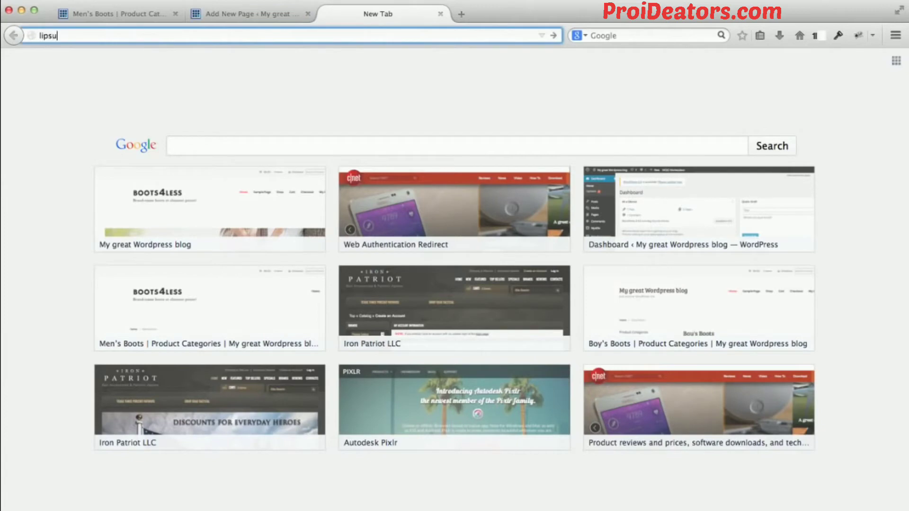
{"action": "type", "text": "om"}
{"action": "key", "text": "Return"}
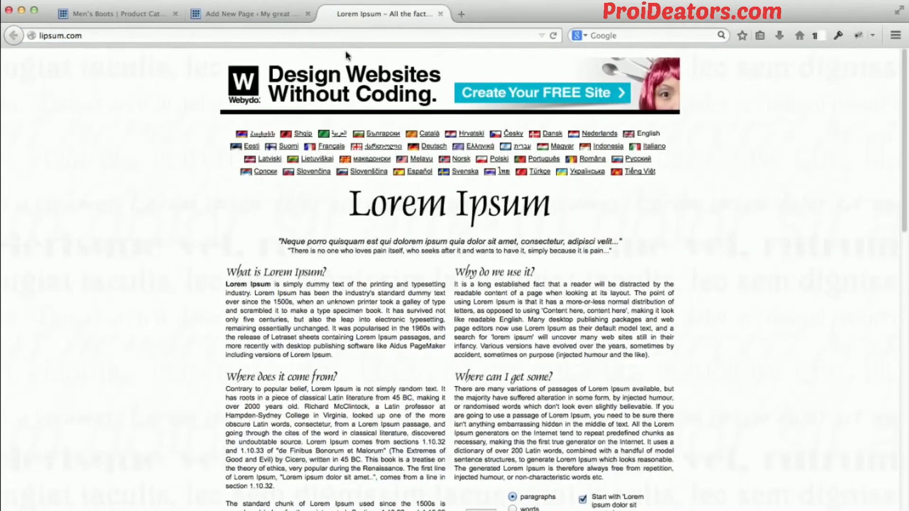
{"action": "scroll", "coordinate": [486, 330], "scroll_direction": "down", "scroll_amount": 3}
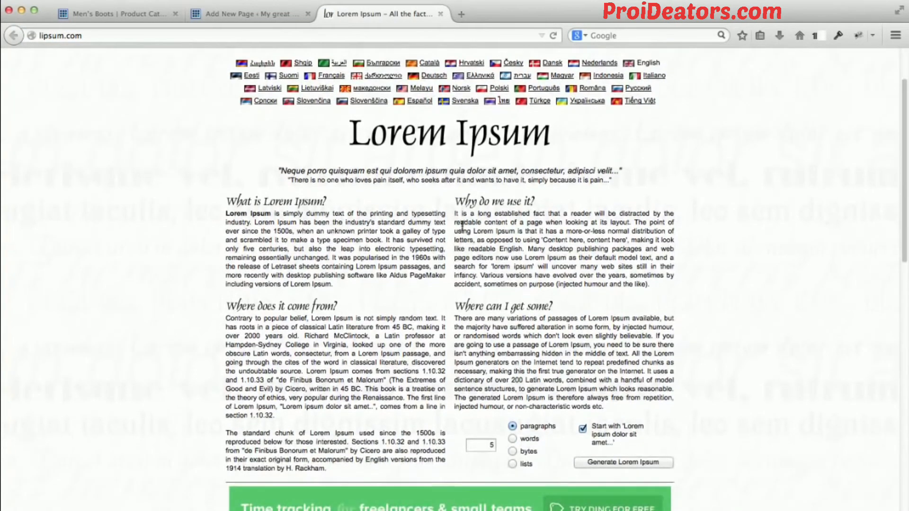
{"action": "left_click", "coordinate": [602, 462]}
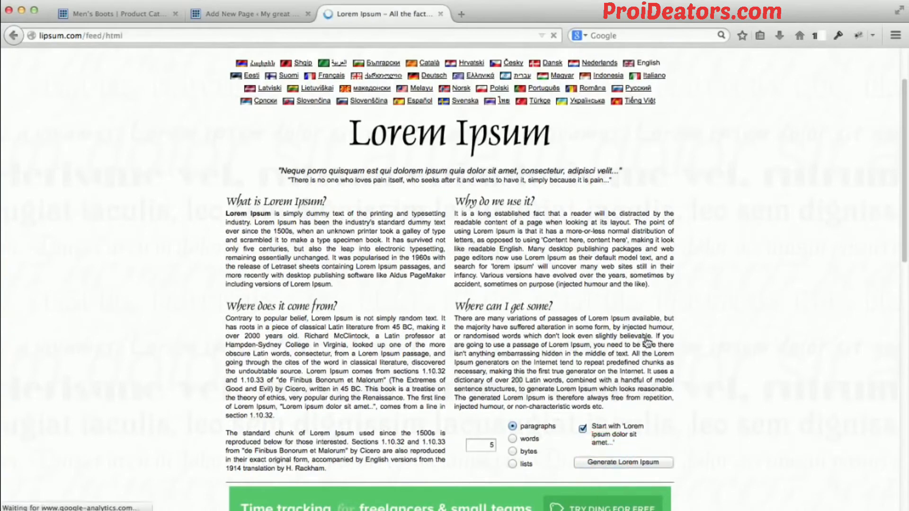
Copy the first two generated Lorem Ipsum paragraphs and paste them into the body of the About page in WordPress.
{"action": "scroll", "coordinate": [232, 227], "scroll_direction": "down", "scroll_amount": 2}
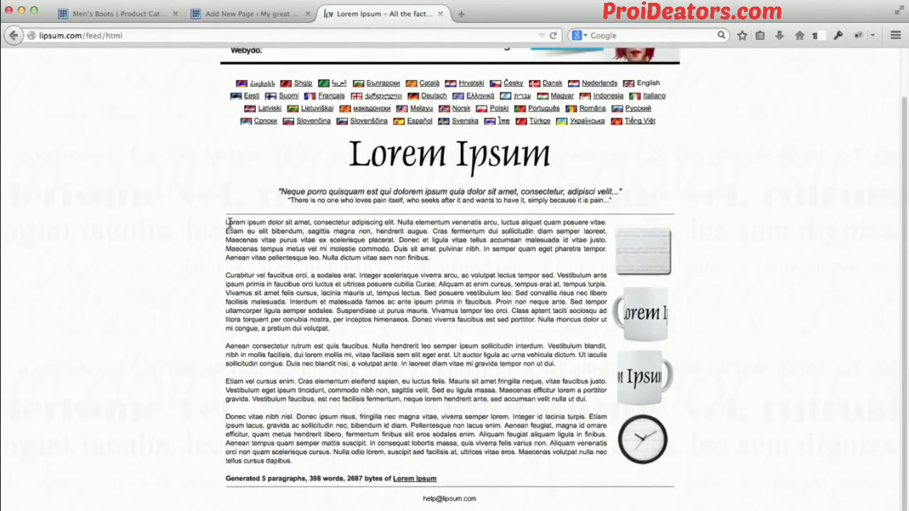
{"action": "left_click_drag", "start_coordinate": [226, 222], "coordinate": [364, 336]}
{"action": "key", "text": "super+c"}
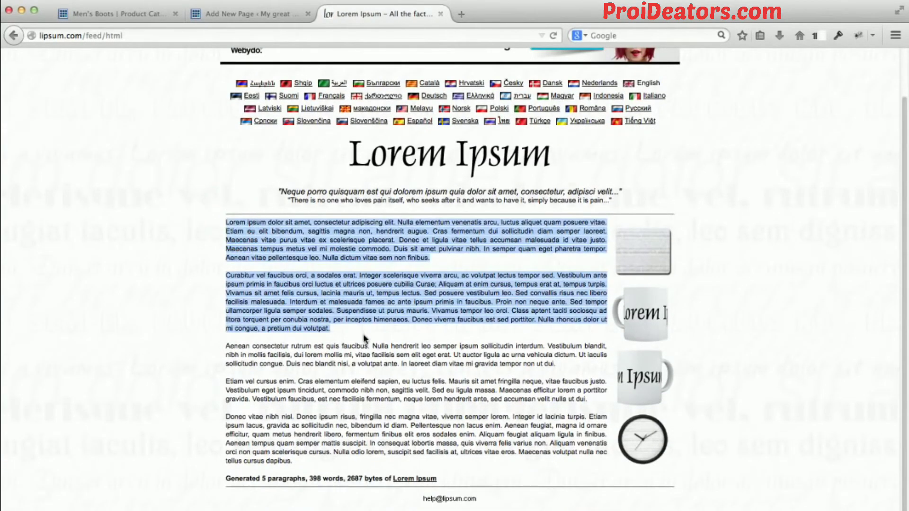
{"action": "left_click", "coordinate": [145, 16]}
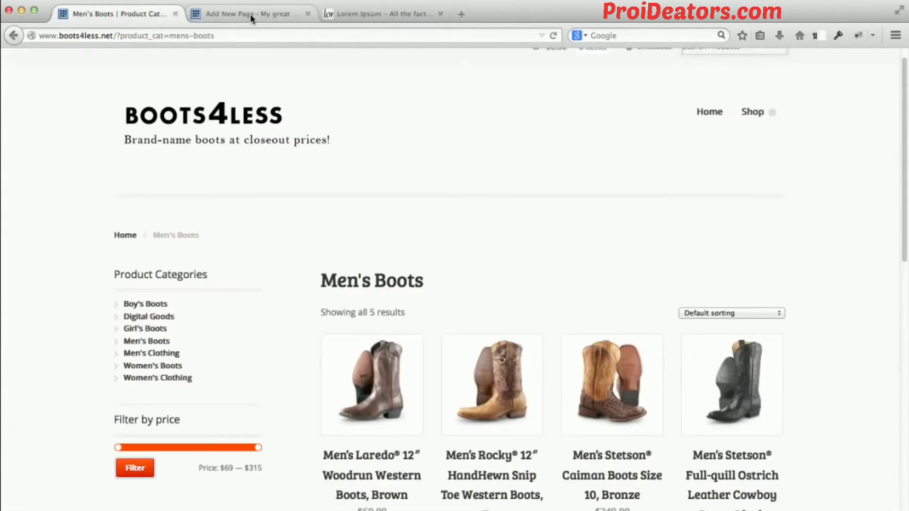
{"action": "left_click", "coordinate": [251, 16]}
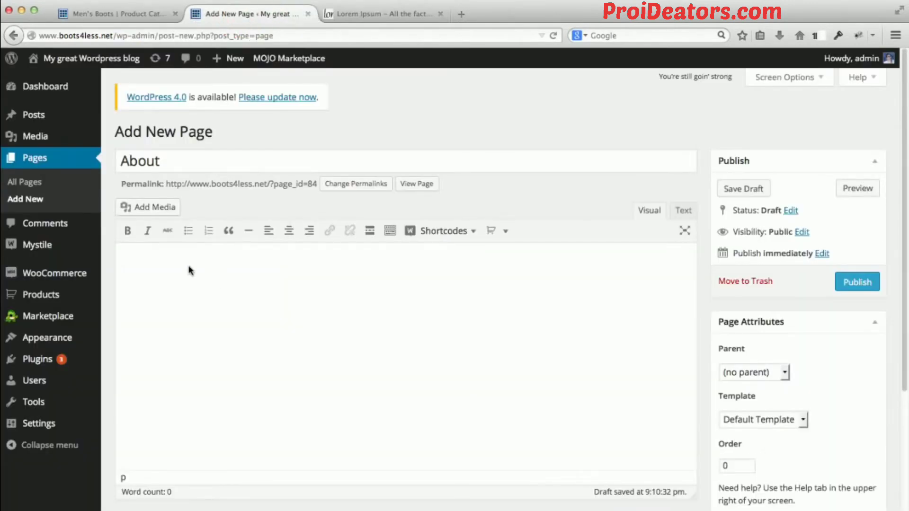
{"action": "left_click", "coordinate": [134, 255]}
{"action": "key", "text": "super+v"}
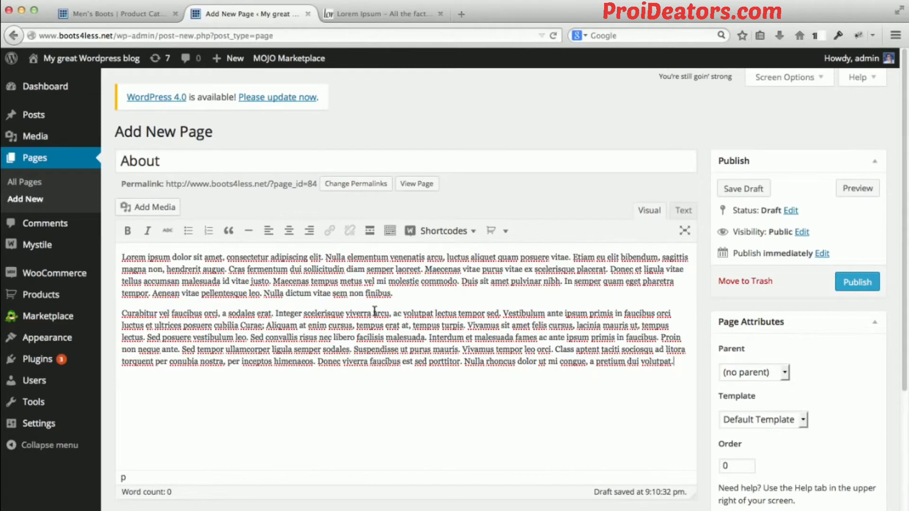
Review the page templates available for the About page, leaving Default Template selected.
{"action": "scroll", "coordinate": [407, 310], "scroll_direction": "down", "scroll_amount": 1}
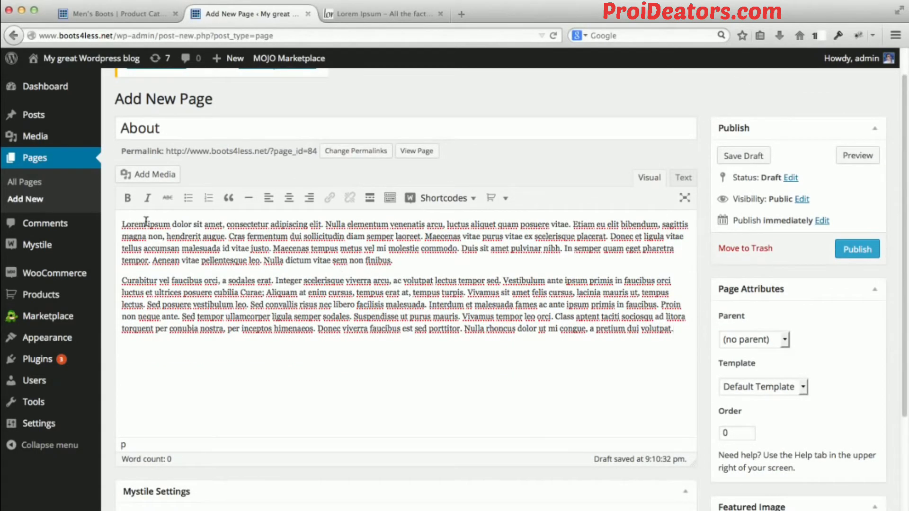
{"action": "scroll", "coordinate": [672, 303], "scroll_direction": "down", "scroll_amount": 2}
{"action": "scroll", "coordinate": [674, 305], "scroll_direction": "down", "scroll_amount": 3}
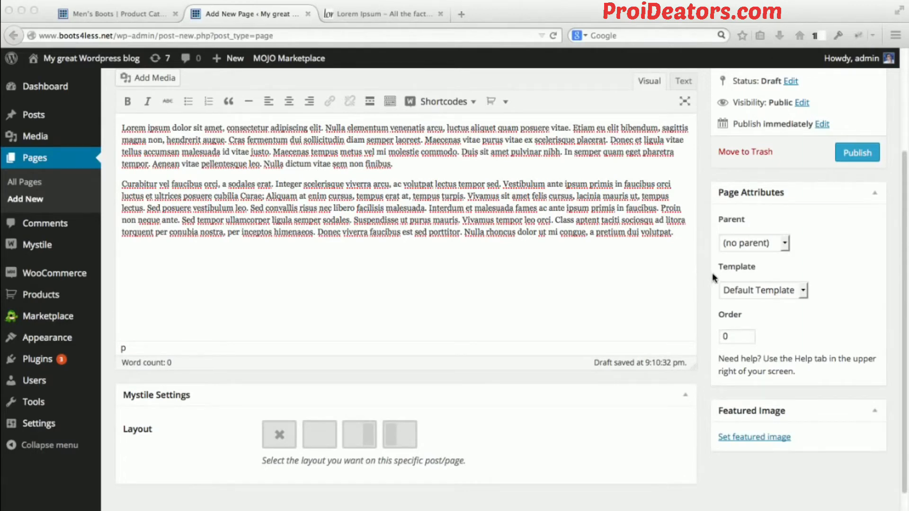
{"action": "left_click", "coordinate": [803, 291]}
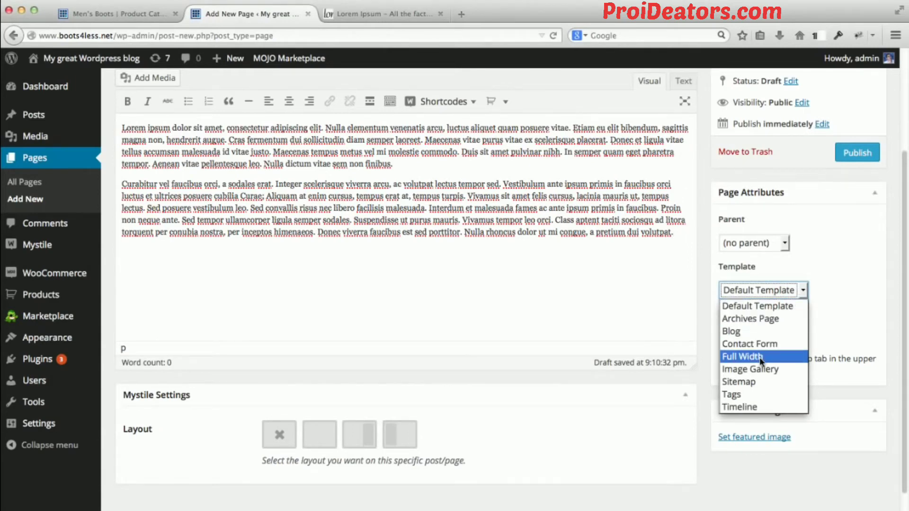
{"action": "left_click", "coordinate": [834, 308]}
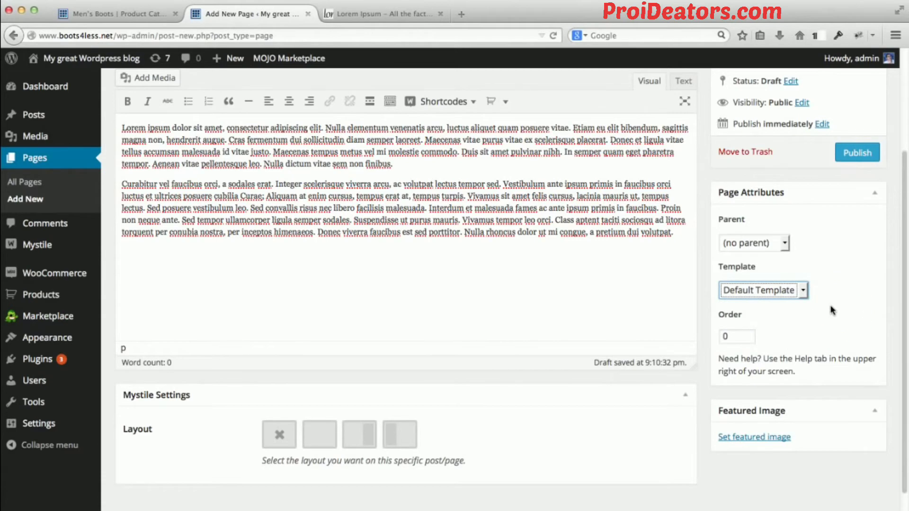
{"action": "scroll", "coordinate": [831, 313], "scroll_direction": "up", "scroll_amount": 3}
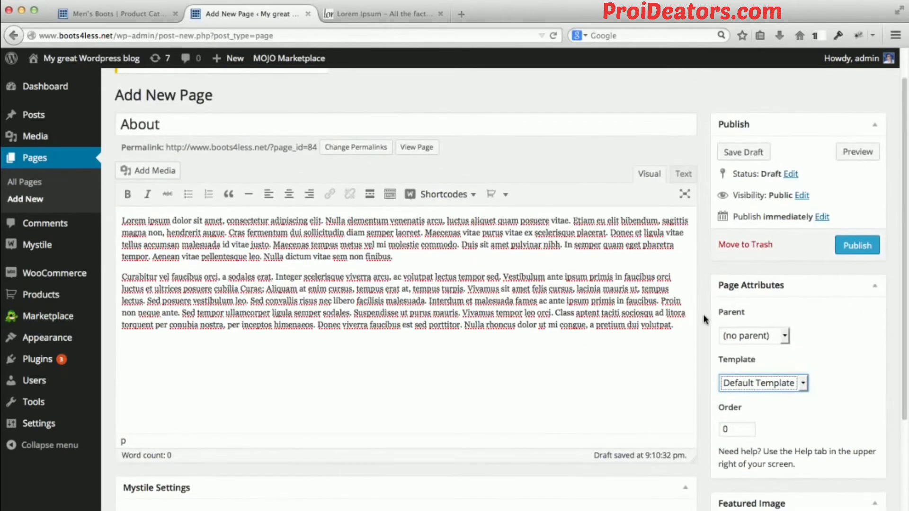
Set the About page's Mystile layout to the full-width option without a sidebar.
{"action": "scroll", "coordinate": [705, 318], "scroll_direction": "down", "scroll_amount": 3}
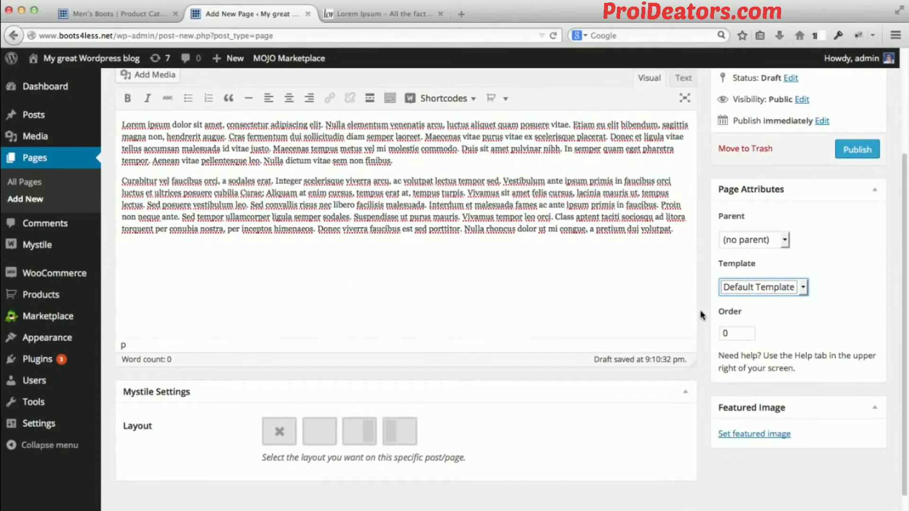
{"action": "scroll", "coordinate": [701, 315], "scroll_direction": "down", "scroll_amount": 1}
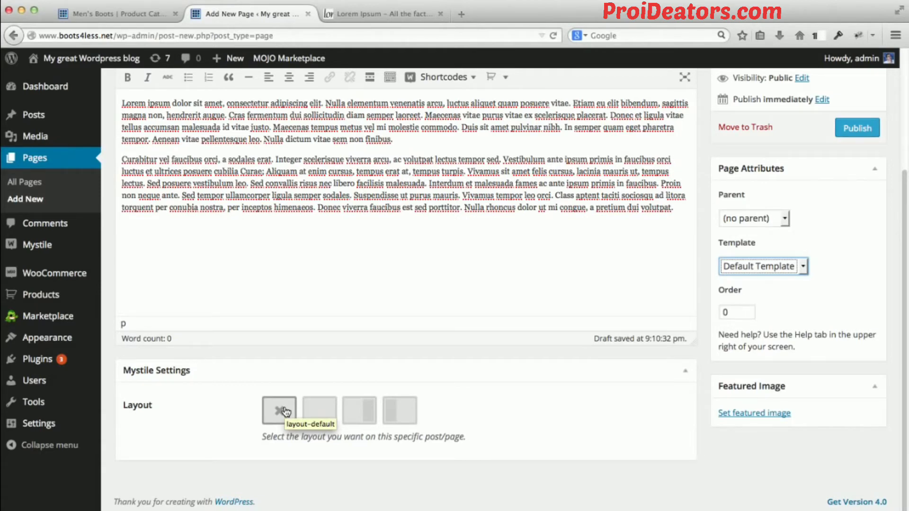
{"action": "left_click", "coordinate": [317, 415]}
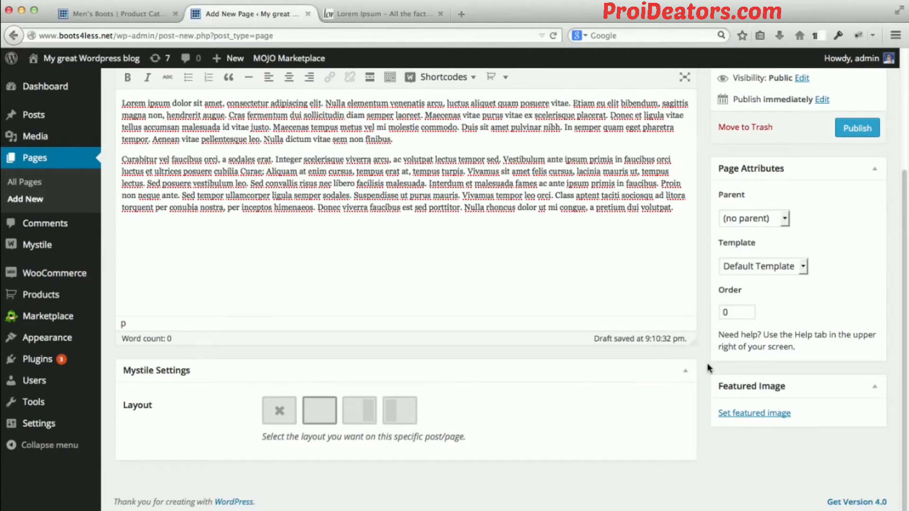
Check the template choices once more, keep Default Template, and publish the About page.
{"action": "scroll", "coordinate": [707, 364], "scroll_direction": "up", "scroll_amount": 3}
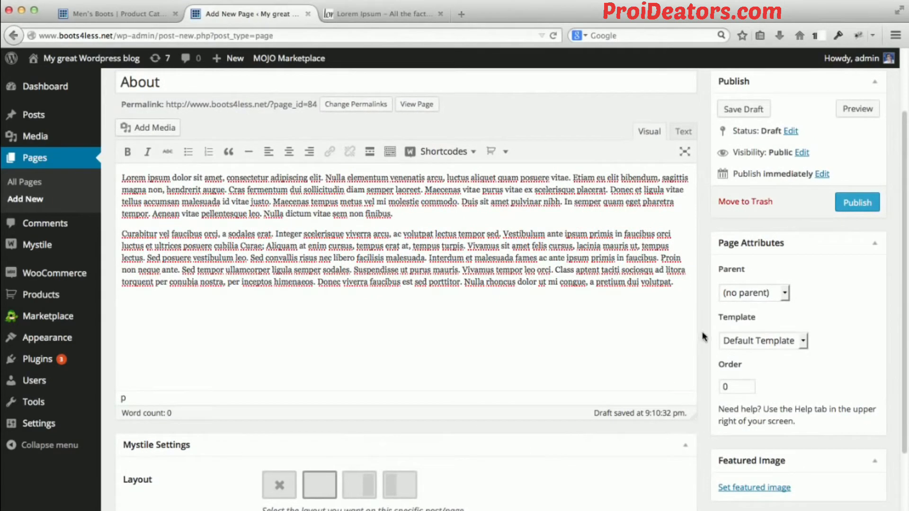
{"action": "scroll", "coordinate": [704, 335], "scroll_direction": "up", "scroll_amount": 1}
{"action": "scroll", "coordinate": [704, 335], "scroll_direction": "up", "scroll_amount": 2}
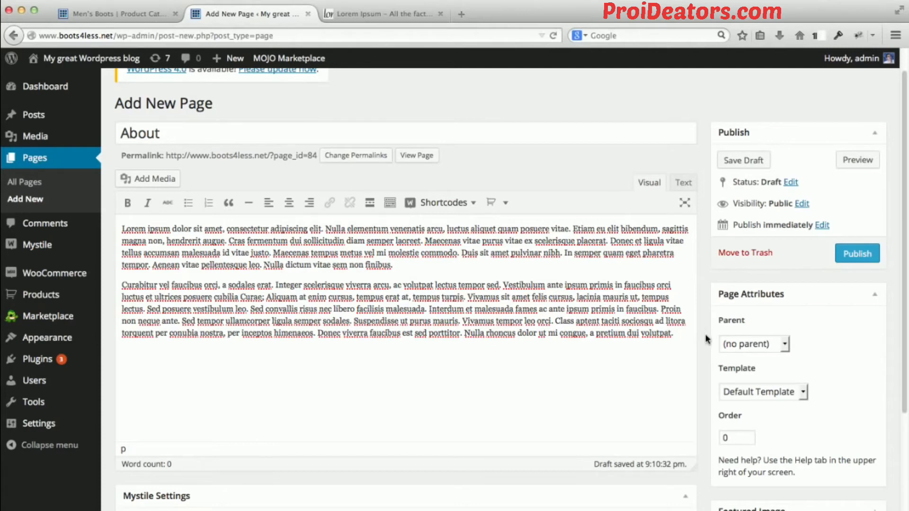
{"action": "left_click", "coordinate": [804, 393]}
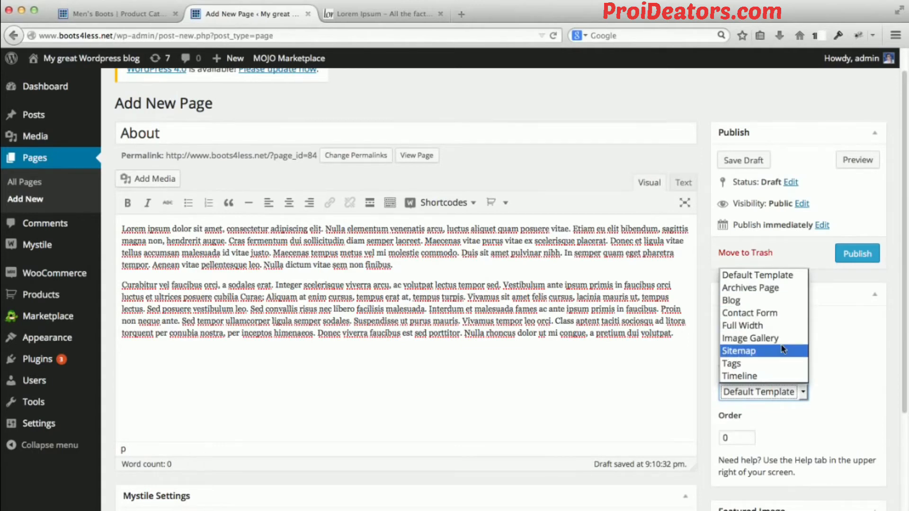
{"action": "left_click", "coordinate": [822, 349]}
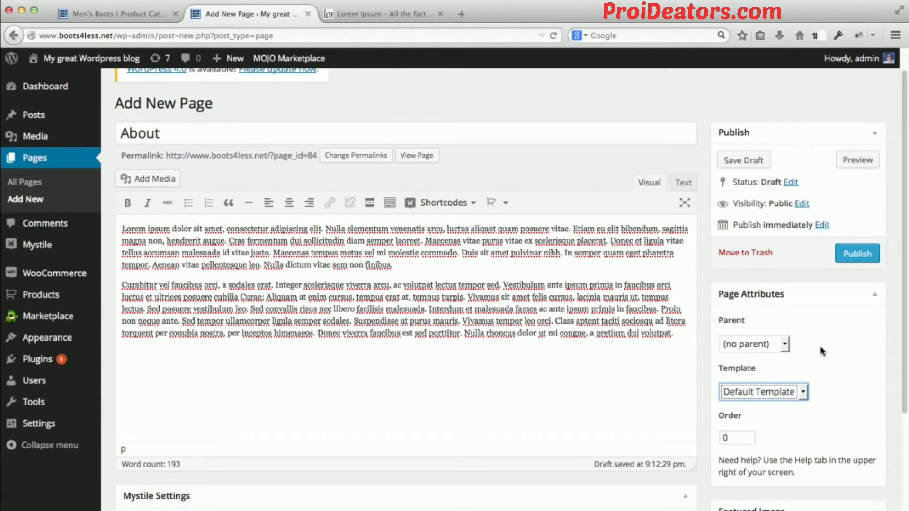
{"action": "left_click", "coordinate": [708, 268]}
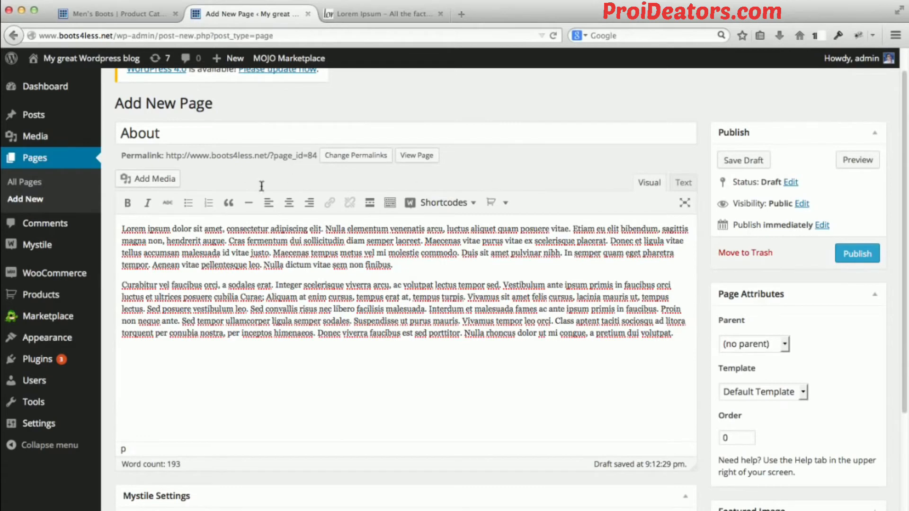
{"action": "left_click", "coordinate": [847, 252]}
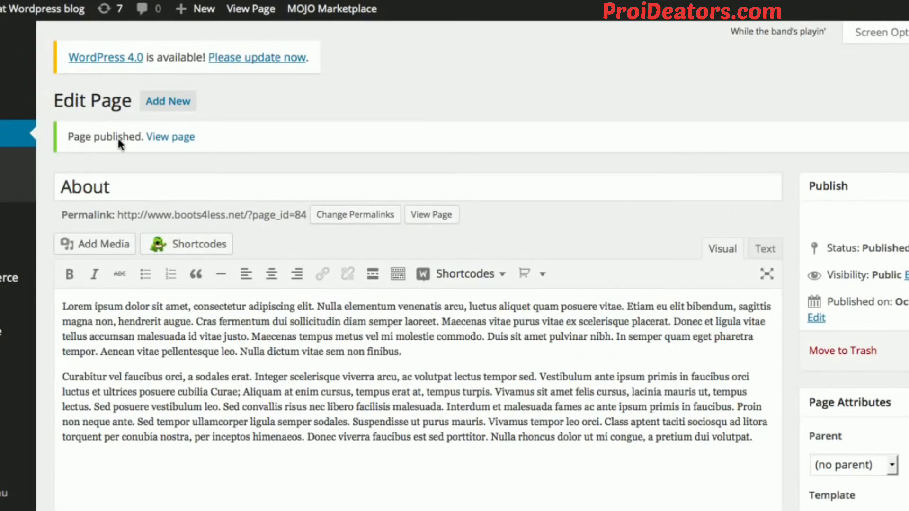
Start another new page titled Contact Info and paste the copied Lorem Ipsum paragraphs into its body.
{"action": "left_click", "coordinate": [160, 106]}
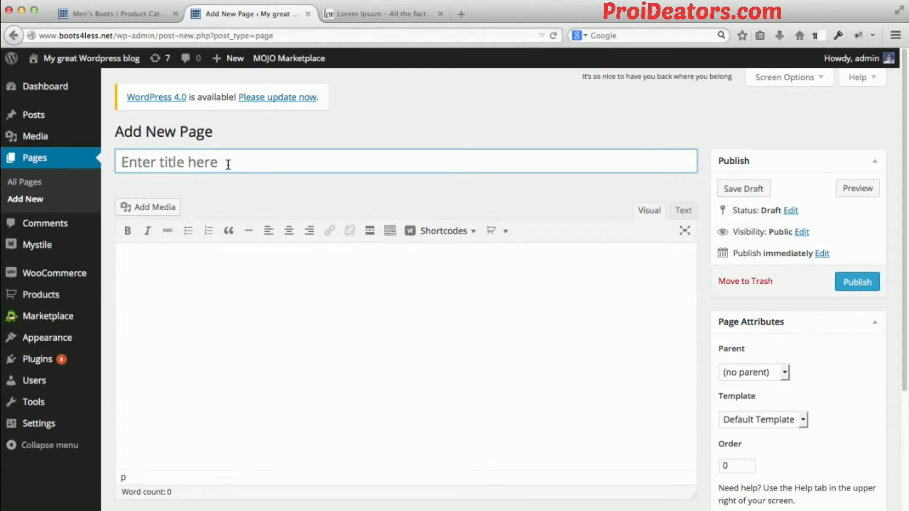
{"action": "type", "text": "C"}
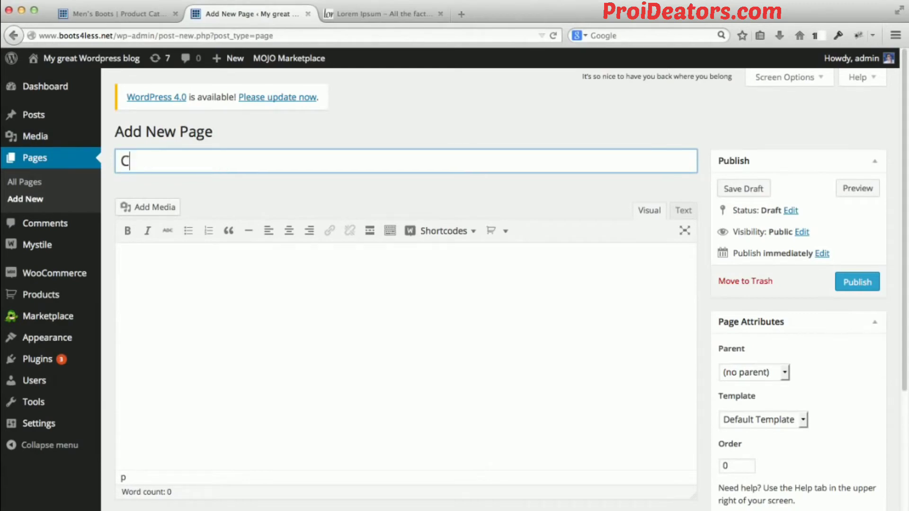
{"action": "type", "text": "ontact Info"}
{"action": "key", "text": "Tab"}
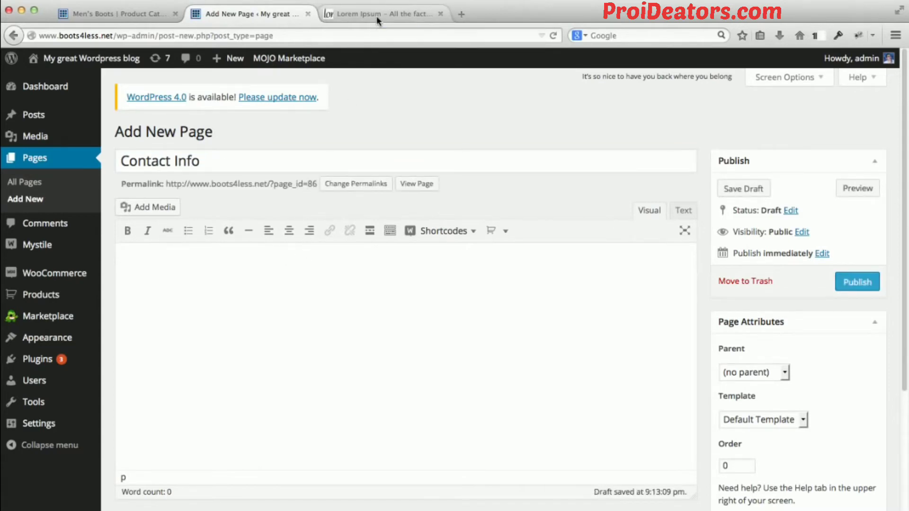
{"action": "type", "text": "Lorem ipsum dolor sit amet, consectetur adipiscing elit. Nulla elementum venenatis arcu, luctus aliquet quam posuere vitae. Etiam eu elit bibendum, sagittis magna non, hendrerit augue. Cras fermentum dui sollicitudin diam semper laoreet. Maecenas vitae purus vitae ex scelerisque placerat. Donec et ligula vitae tellus accumsan malesuada id vitae justo. Maecenas tempus metus vel mi molestie commodo. Duis sit amet pulvinar nibh. In semper quam eget pharetra tempor. Aenean vitae pellentesque leo. Nulla dictum vitae sem non finibus. Curabitur vel faucibus orci, a sodales erat. Integer scelerisque viverra arcu, ac volutpat lectus tempor sed. Vestibulum ante ipsum primis in faucibus orci luctus et ultrices posuere cubilia Curae; Aliquam at enim cursus, tempus erat at, tempus turpis. Vivamus sit amet felis cursus, lacinia mauris ut, tempus lectus. Sed posuere vestibulum leo. Sed convallis risus nec libero facilisis malesuada. Interdum et malesuada fames ac ante ipsum primis in faucibus. Proin non neque ante. Sed tempor ullamcorper ligula semper sodales. Suspendisse ut purus mauris. Vivamus tempor leo orci. Class aptent taciti sociosqu ad litora torquent per conubia nostra, per inceptos himenaeos. Donec viverra faucibus est sed porttitor. Nulla rhoncus dolor ut mi congue, a pretium dui volutpat."}
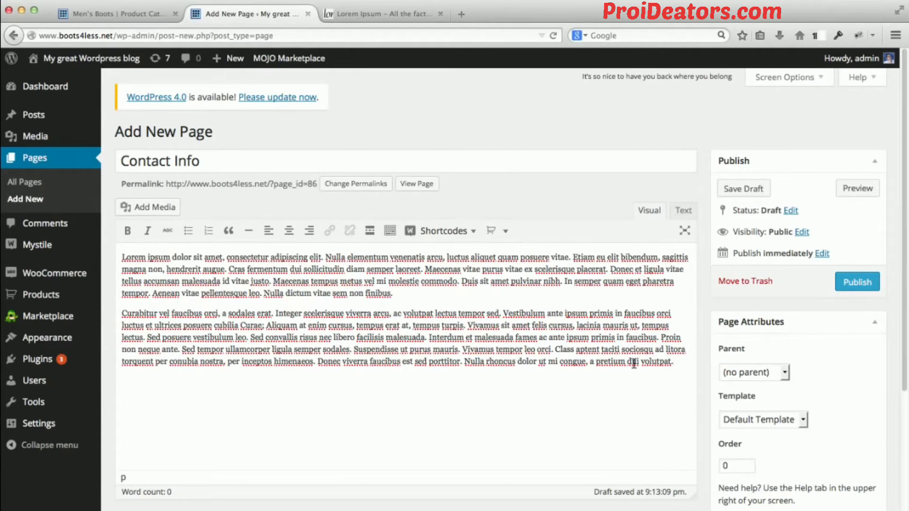
Delete the second placeholder paragraph from the Contact Info page, keeping only the first.
{"action": "left_click_drag", "start_coordinate": [677, 361], "coordinate": [75, 314]}
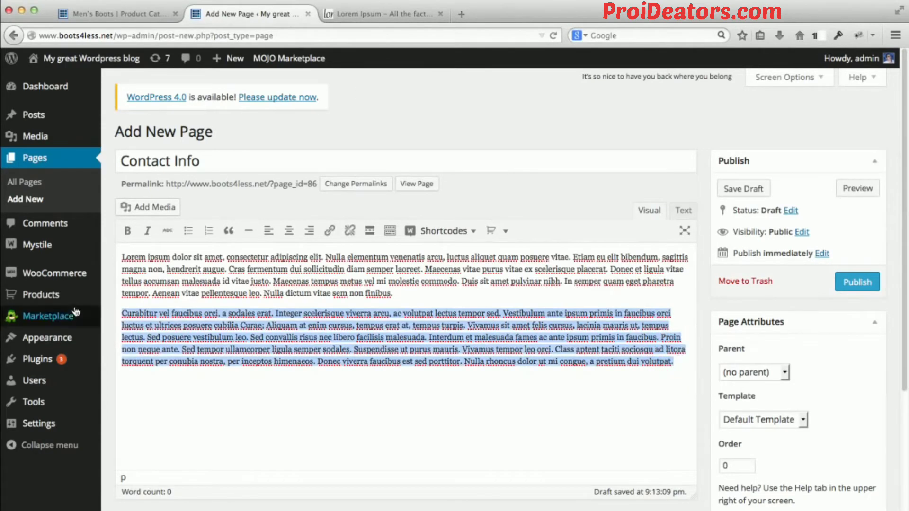
{"action": "mouse_move", "coordinate": [71, 315]}
{"action": "key", "text": "BackSpace"}
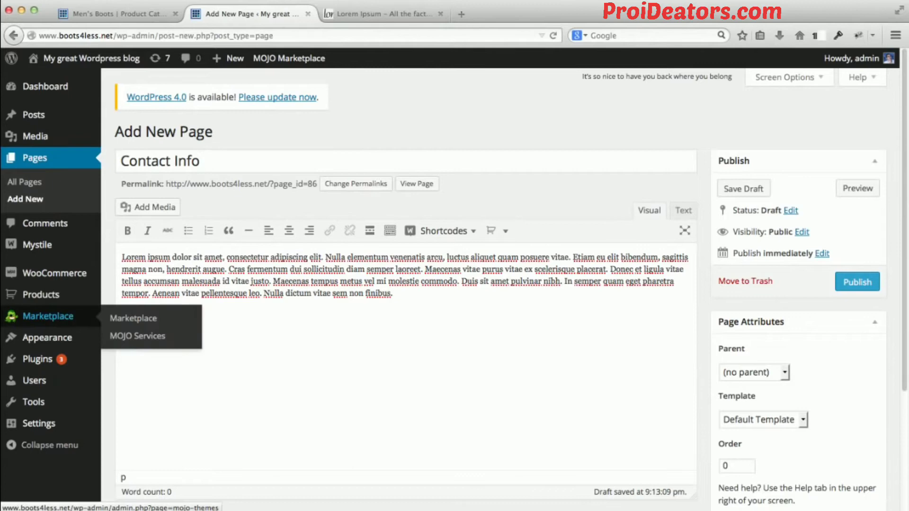
{"action": "left_click", "coordinate": [549, 325]}
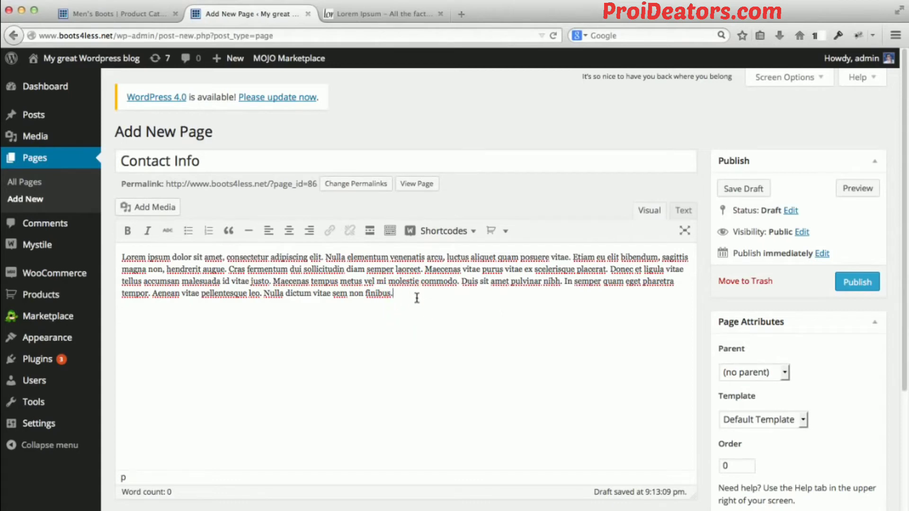
{"action": "left_click_drag", "start_coordinate": [417, 294], "coordinate": [110, 257]}
{"action": "left_click", "coordinate": [177, 308]}
Assign the Contact Form template to the Contact Info page and publish it.
{"action": "scroll", "coordinate": [704, 319], "scroll_direction": "down", "scroll_amount": 1}
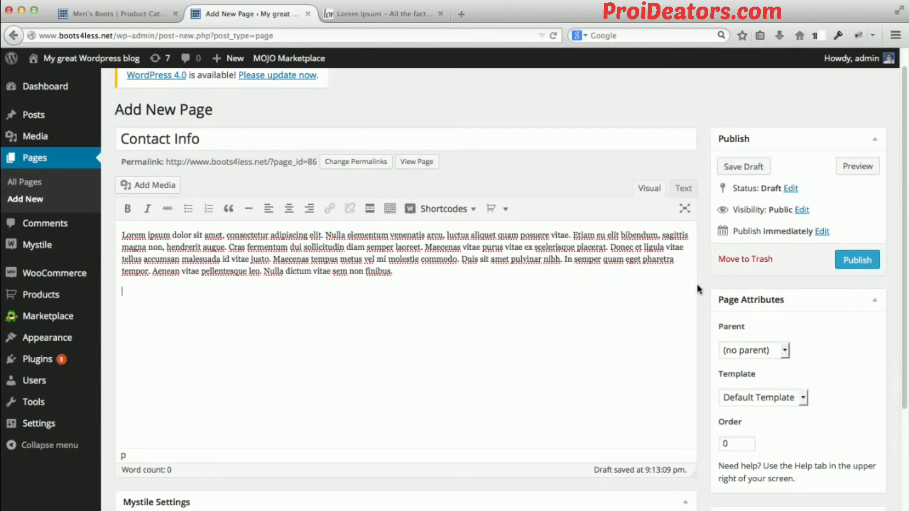
{"action": "scroll", "coordinate": [697, 284], "scroll_direction": "down", "scroll_amount": 1}
{"action": "scroll", "coordinate": [697, 284], "scroll_direction": "down", "scroll_amount": 2}
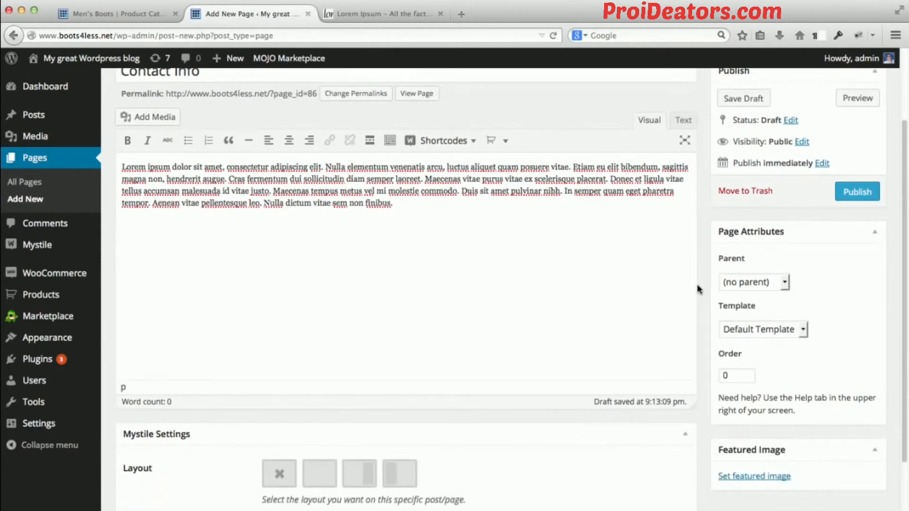
{"action": "left_click", "coordinate": [804, 332]}
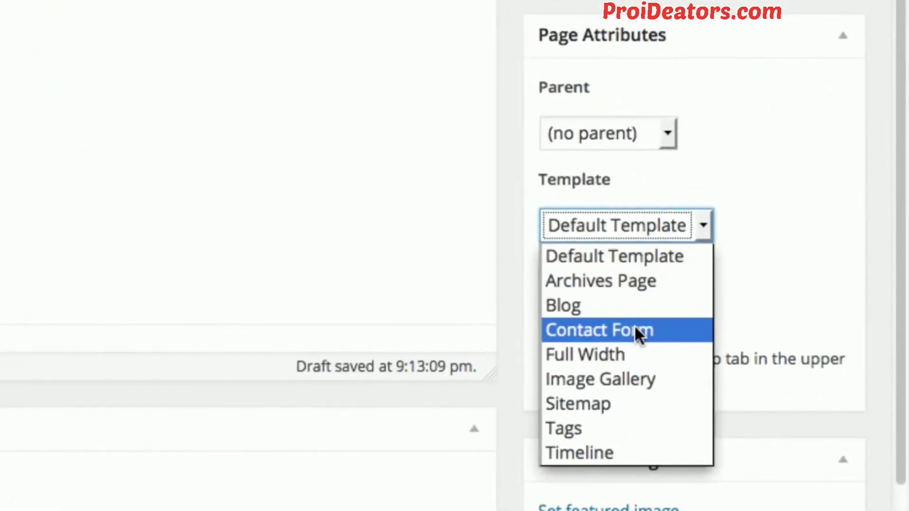
{"action": "left_click", "coordinate": [635, 327]}
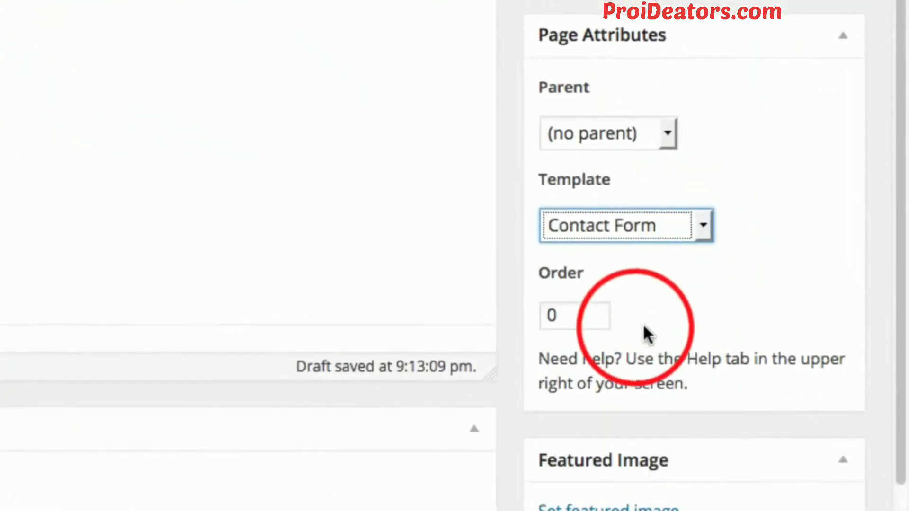
{"action": "left_click", "coordinate": [773, 222]}
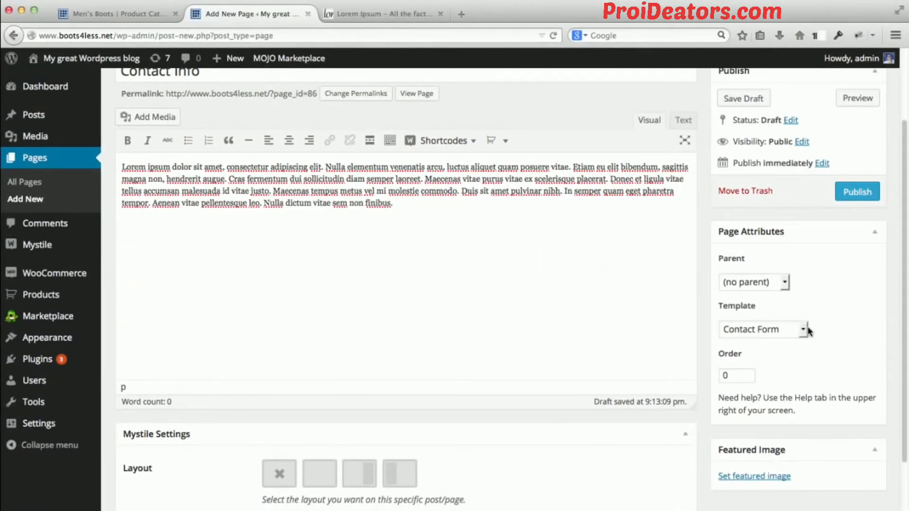
{"action": "scroll", "coordinate": [829, 284], "scroll_direction": "up", "scroll_amount": 1}
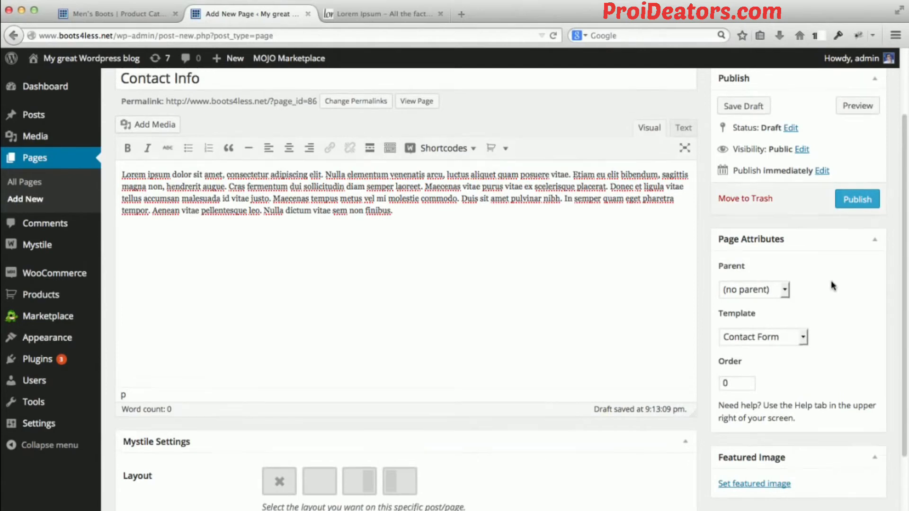
{"action": "left_click", "coordinate": [858, 221]}
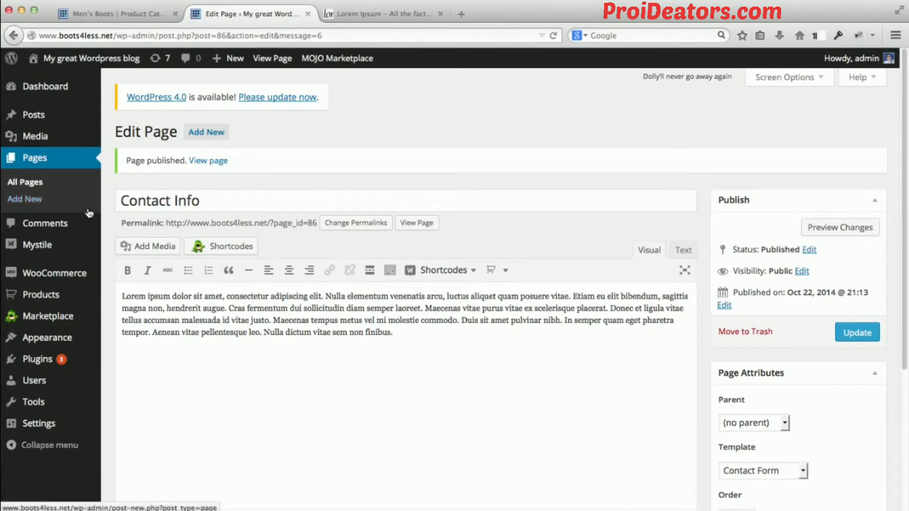
Open the site's menu editor and add the About and Contact Info pages to the Main Navigation menu.
{"action": "mouse_move", "coordinate": [67, 335]}
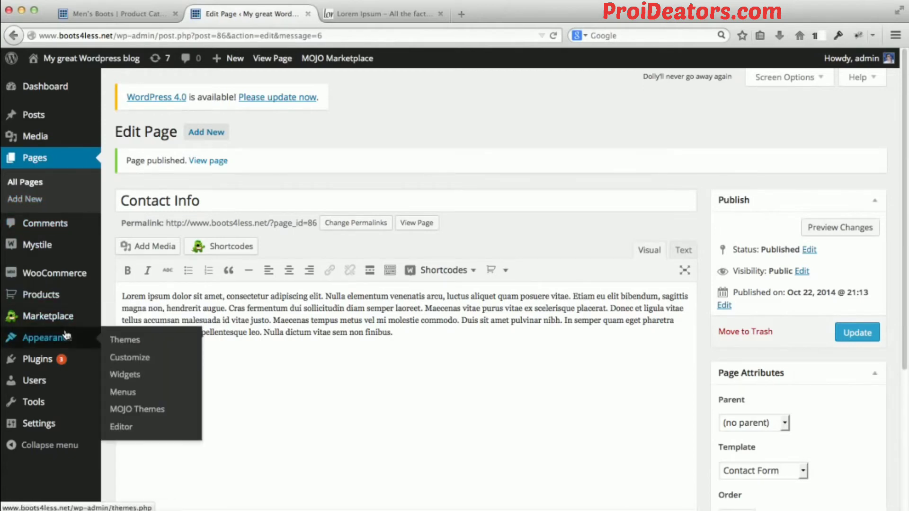
{"action": "left_click", "coordinate": [132, 392]}
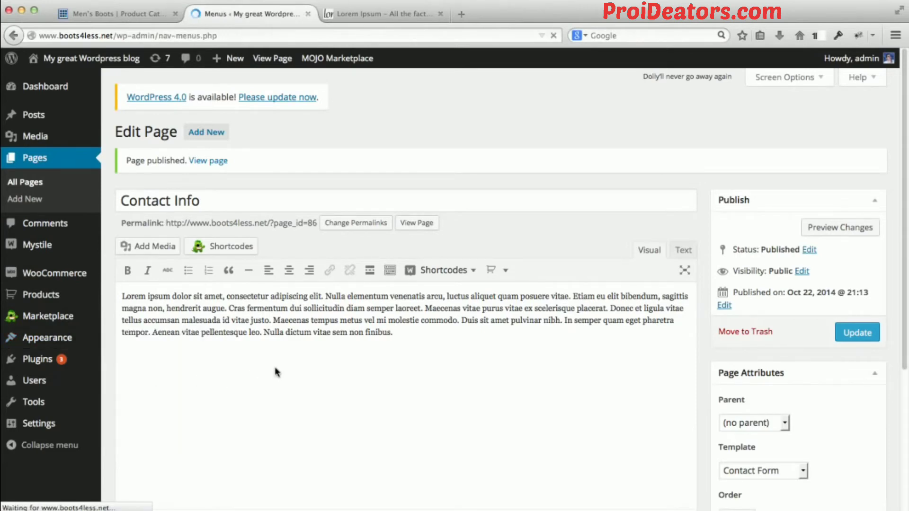
{"action": "scroll", "coordinate": [642, 311], "scroll_direction": "down", "scroll_amount": 5}
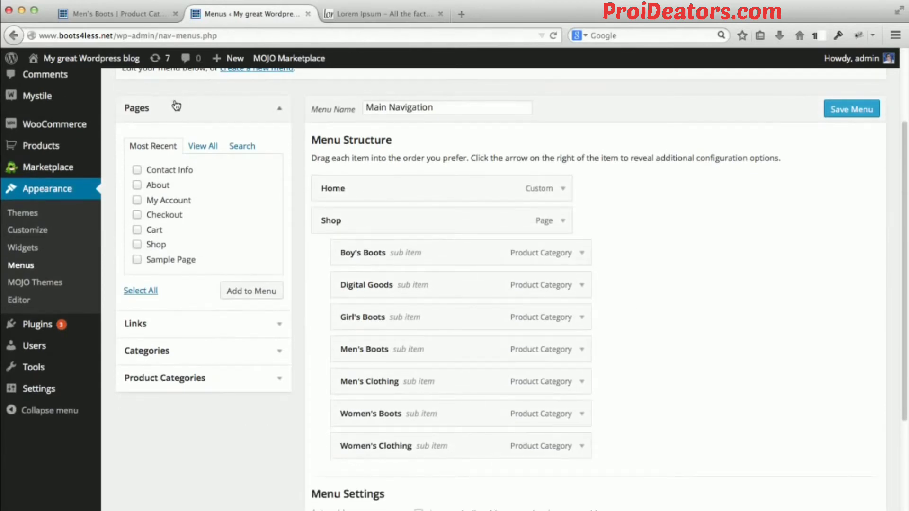
{"action": "left_click", "coordinate": [137, 185]}
{"action": "left_click", "coordinate": [137, 170]}
{"action": "left_click", "coordinate": [250, 297]}
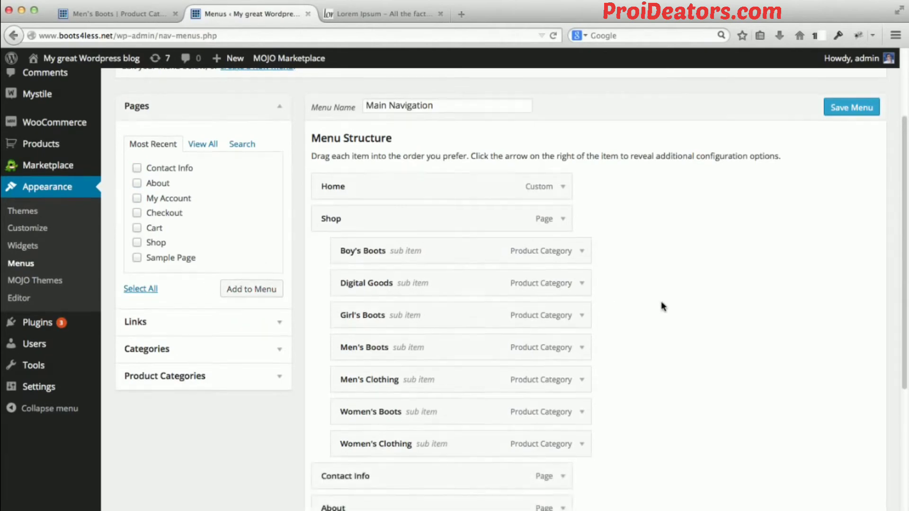
Move About between Home and Shop in the menu structure, leaving Contact Info last, and save the menu.
{"action": "scroll", "coordinate": [662, 306], "scroll_direction": "down", "scroll_amount": 3}
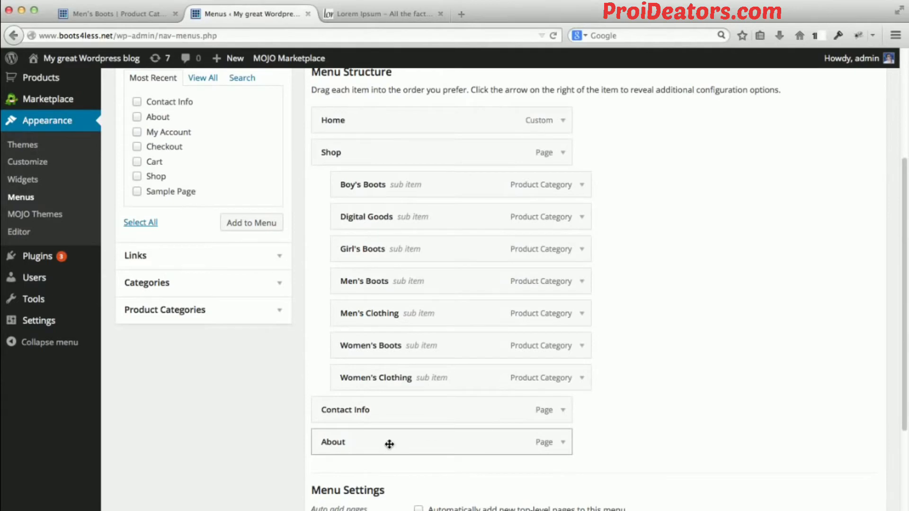
{"action": "left_click", "coordinate": [366, 445]}
{"action": "left_click_drag", "start_coordinate": [366, 445], "coordinate": [353, 412]}
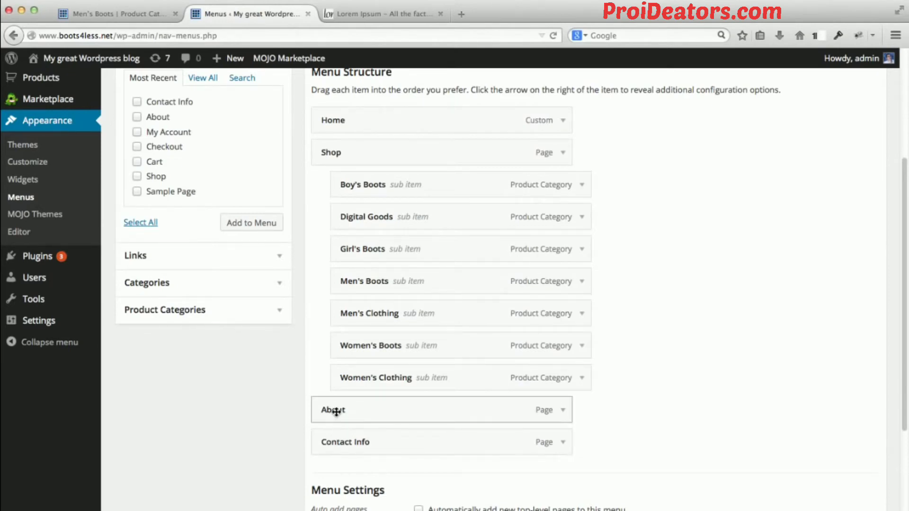
{"action": "left_click_drag", "start_coordinate": [337, 411], "coordinate": [332, 151]}
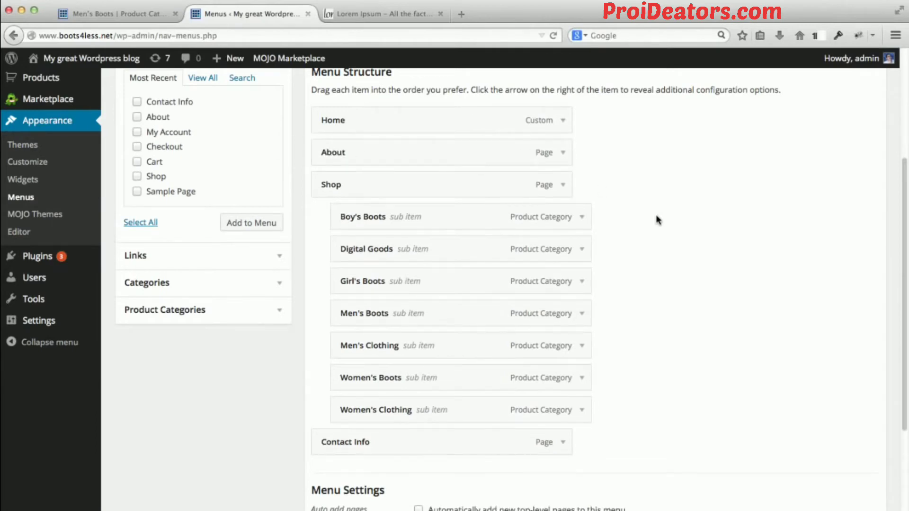
{"action": "scroll", "coordinate": [658, 220], "scroll_direction": "down", "scroll_amount": 1}
{"action": "scroll", "coordinate": [656, 219], "scroll_direction": "down", "scroll_amount": 2}
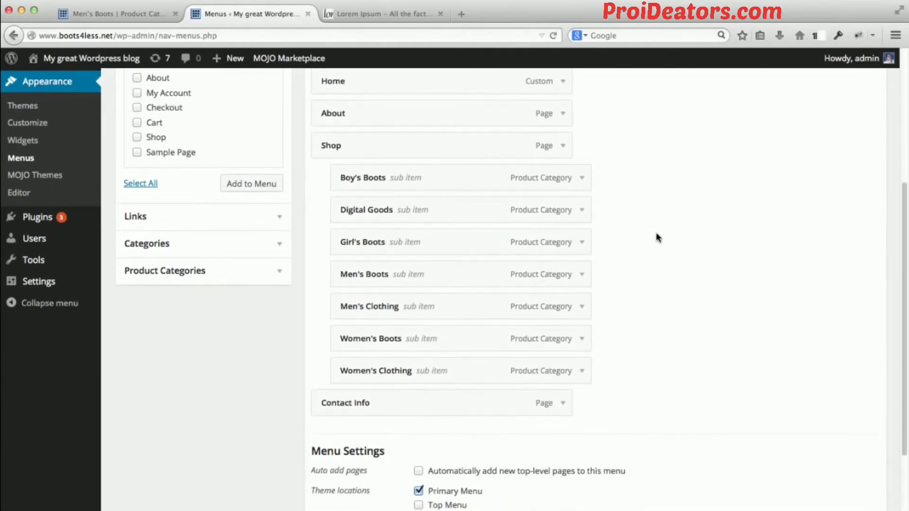
{"action": "scroll", "coordinate": [657, 238], "scroll_direction": "down", "scroll_amount": 5}
{"action": "left_click", "coordinate": [850, 438]}
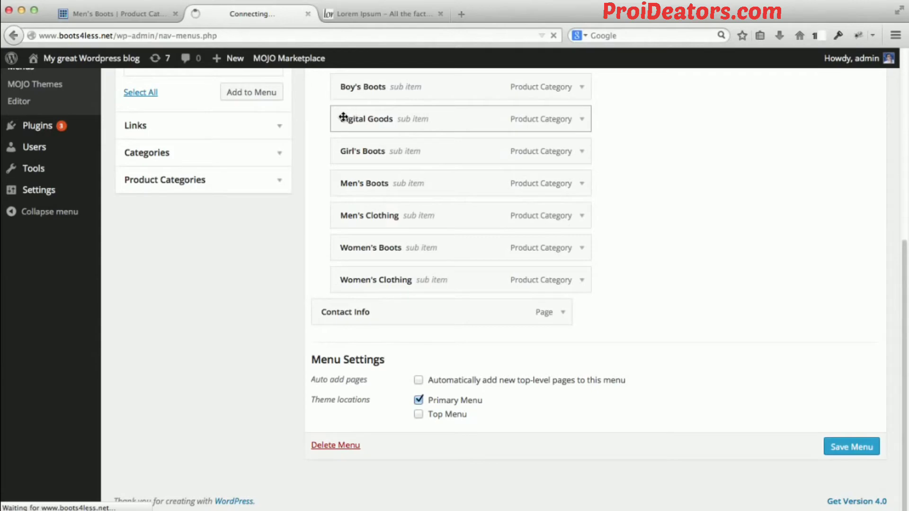
Return to the storefront's Men's Boots page and reload it to check the updated navigation.
{"action": "left_click", "coordinate": [107, 15]}
{"action": "left_click", "coordinate": [181, 35]}
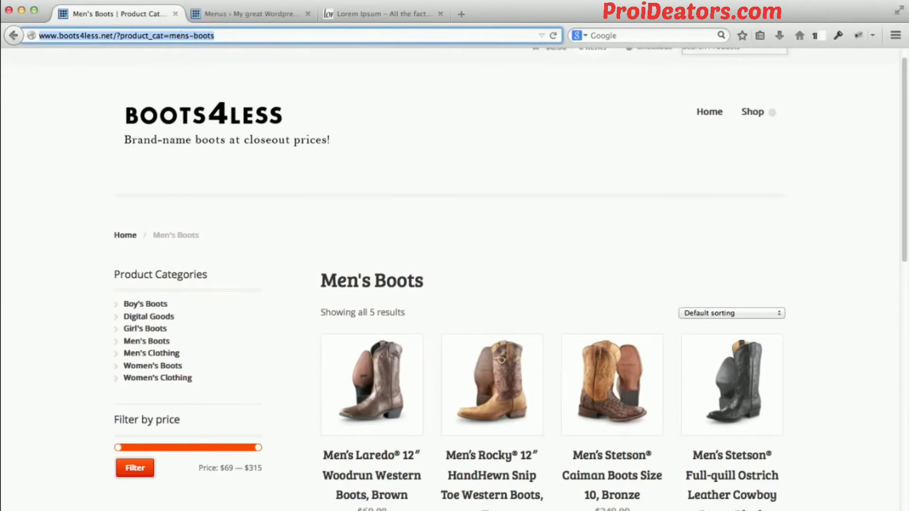
{"action": "key", "text": "Return"}
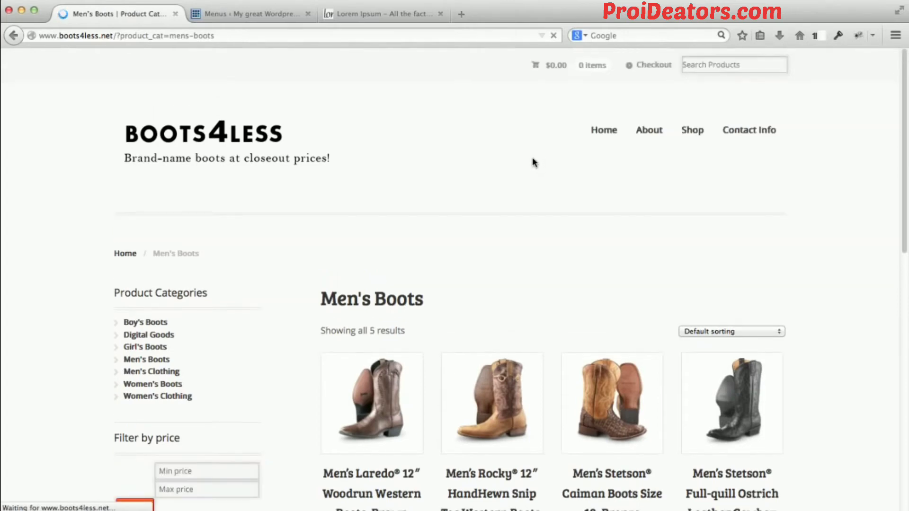
Visit the About page from the storefront navigation and examine its text and the comment area below.
{"action": "left_click", "coordinate": [643, 131]}
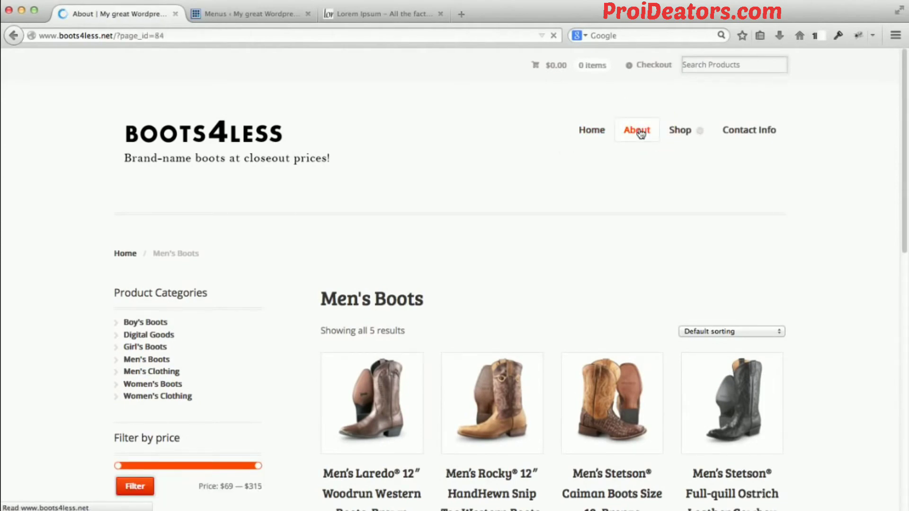
{"action": "scroll", "coordinate": [544, 184], "scroll_direction": "down", "scroll_amount": 3}
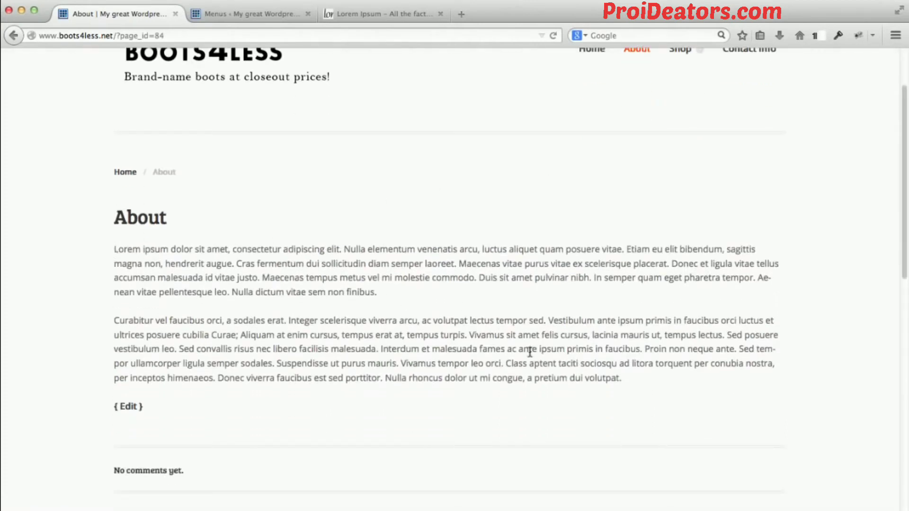
{"action": "scroll", "coordinate": [622, 375], "scroll_direction": "down", "scroll_amount": 1}
{"action": "scroll", "coordinate": [622, 376], "scroll_direction": "up", "scroll_amount": 3}
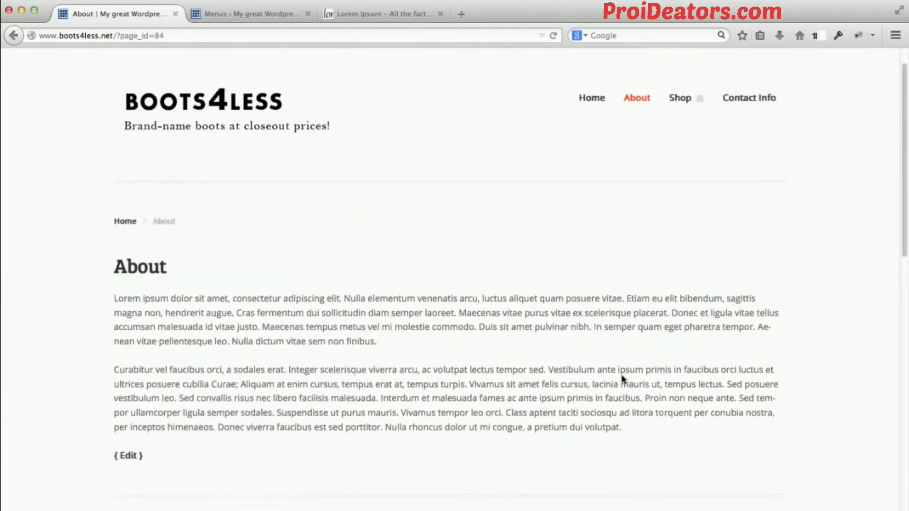
{"action": "scroll", "coordinate": [621, 374], "scroll_direction": "down", "scroll_amount": 8}
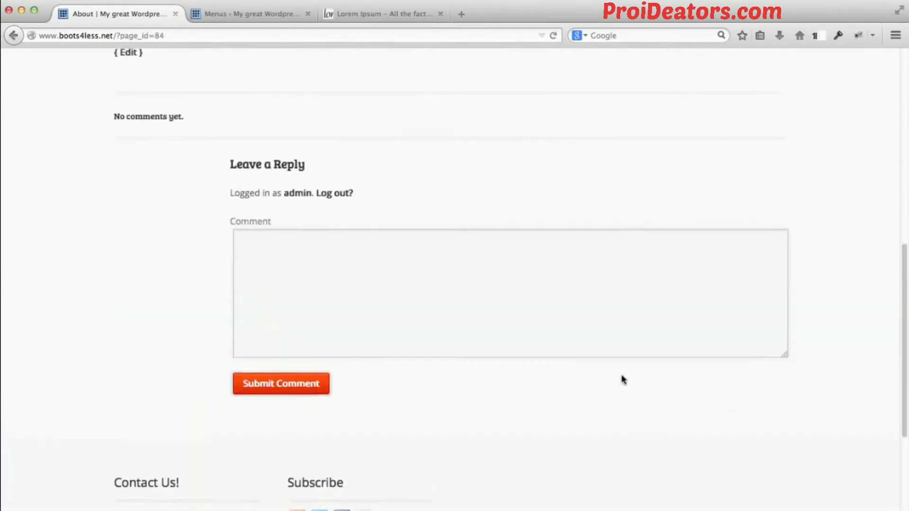
{"action": "scroll", "coordinate": [622, 379], "scroll_direction": "up", "scroll_amount": 3}
{"action": "scroll", "coordinate": [622, 379], "scroll_direction": "up", "scroll_amount": 5}
{"action": "scroll", "coordinate": [622, 379], "scroll_direction": "down", "scroll_amount": 9}
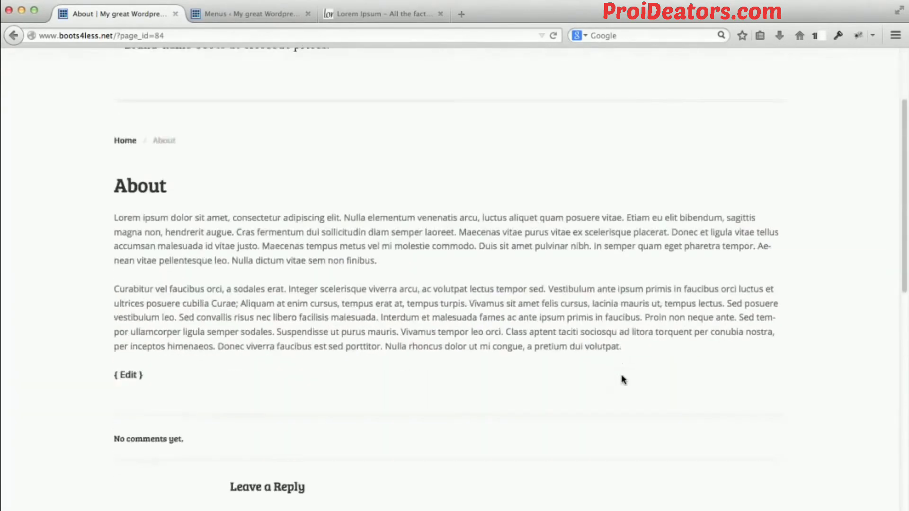
{"action": "scroll", "coordinate": [623, 378], "scroll_direction": "up", "scroll_amount": 3}
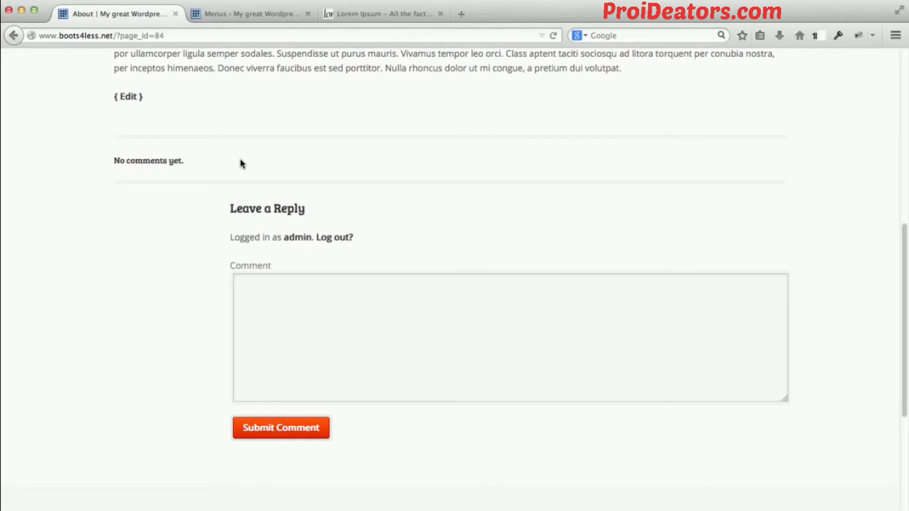
{"action": "scroll", "coordinate": [240, 164], "scroll_direction": "up", "scroll_amount": 10}
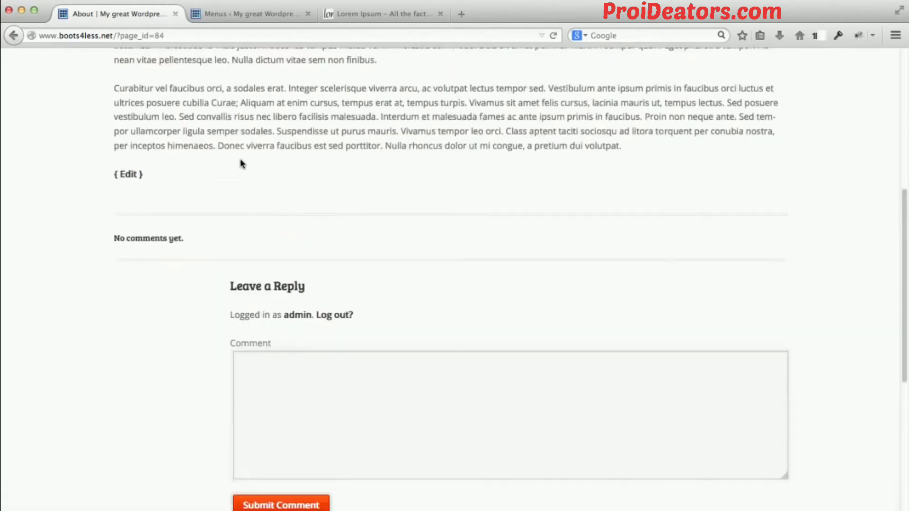
Open the About page for editing in the WordPress admin and look through its settings for comment options.
{"action": "left_click", "coordinate": [232, 10]}
{"action": "mouse_move", "coordinate": [73, 277]}
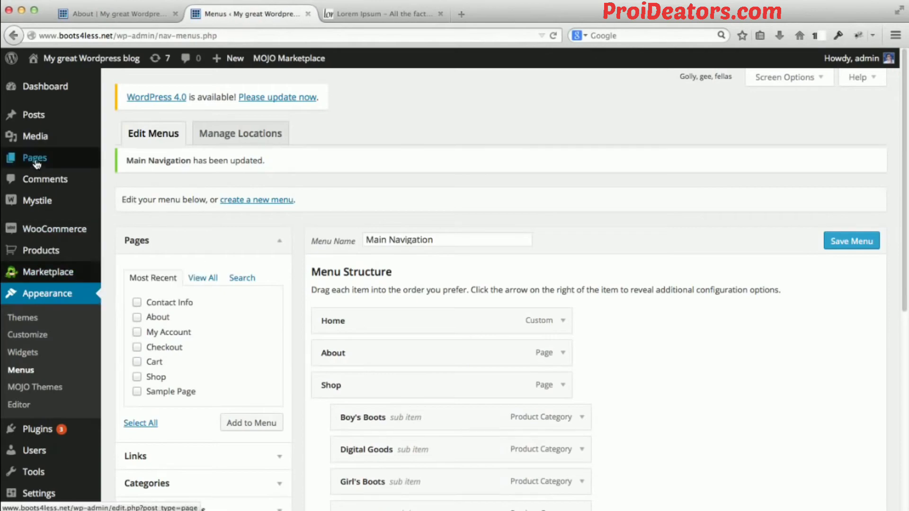
{"action": "mouse_move", "coordinate": [38, 161]}
{"action": "left_click", "coordinate": [143, 162]}
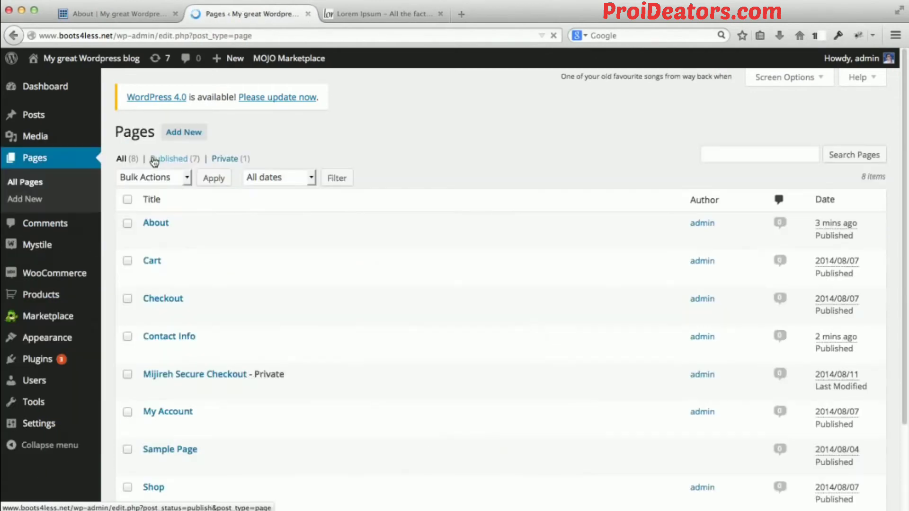
{"action": "left_click", "coordinate": [155, 224]}
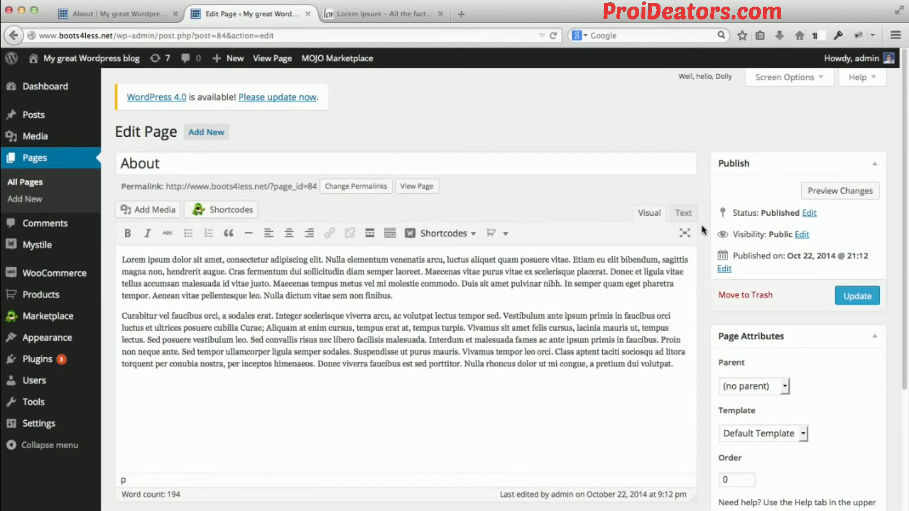
{"action": "scroll", "coordinate": [703, 230], "scroll_direction": "down", "scroll_amount": 5}
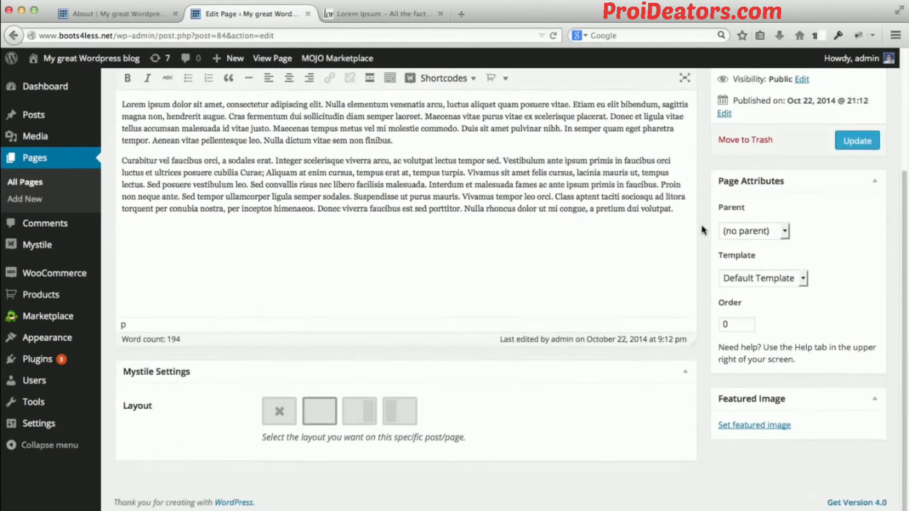
{"action": "scroll", "coordinate": [703, 229], "scroll_direction": "up", "scroll_amount": 3}
{"action": "scroll", "coordinate": [314, 380], "scroll_direction": "down", "scroll_amount": 3}
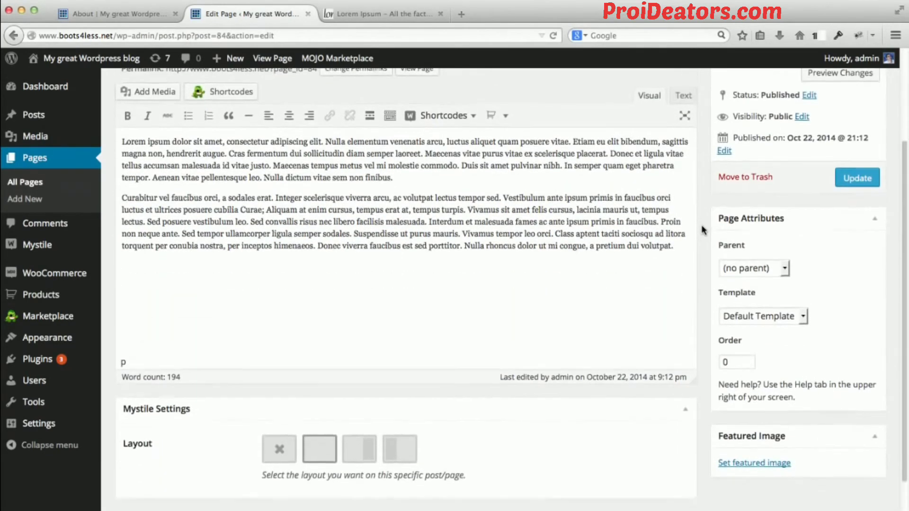
{"action": "scroll", "coordinate": [704, 233], "scroll_direction": "up", "scroll_amount": 5}
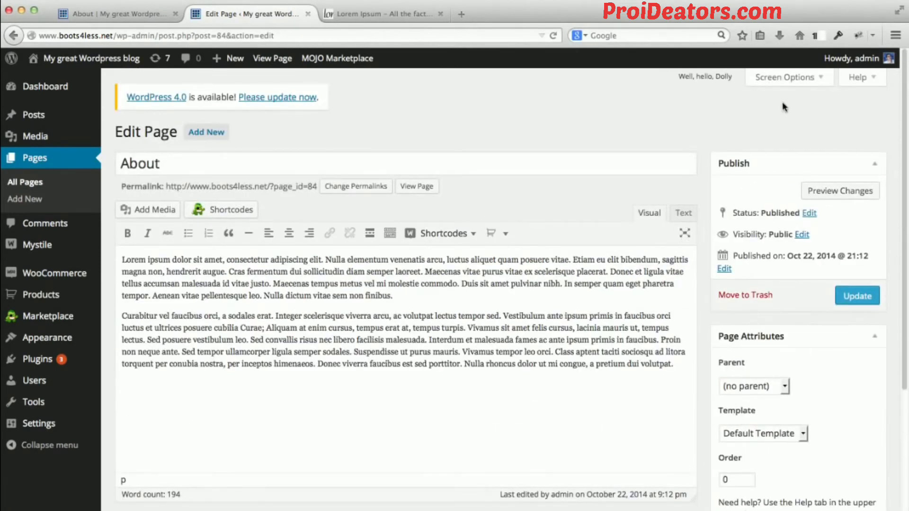
Show the Discussion and Comments sections on the page editing screen.
{"action": "left_click", "coordinate": [810, 82]}
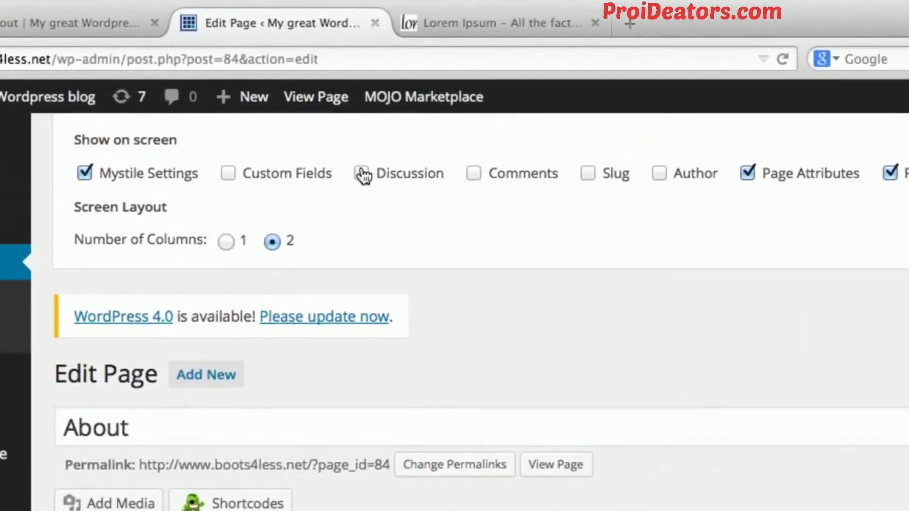
{"action": "left_click", "coordinate": [353, 157]}
{"action": "left_click", "coordinate": [452, 159]}
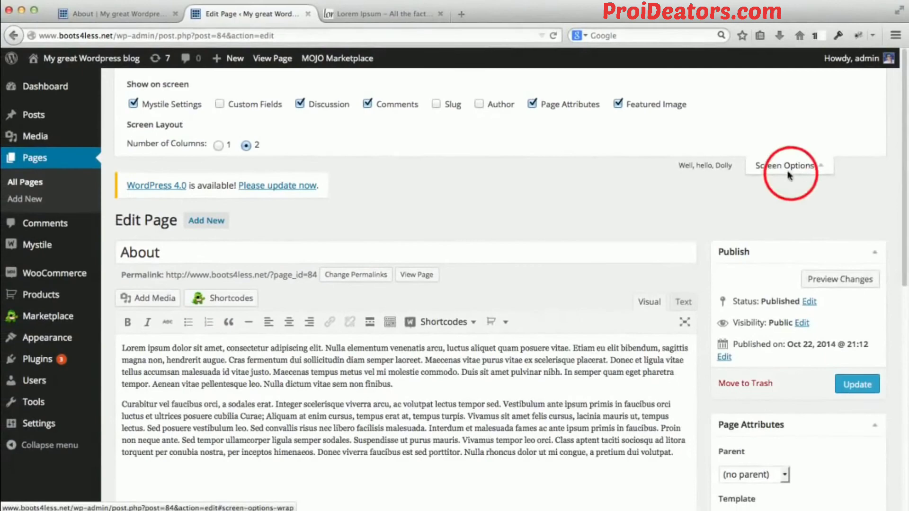
{"action": "left_click", "coordinate": [788, 166]}
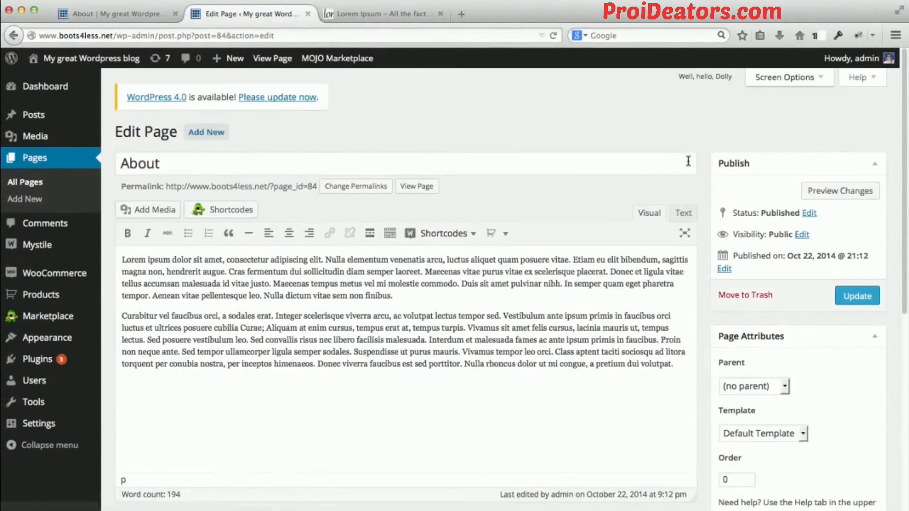
Disallow comments as well as trackbacks and pingbacks on the About page, and update it.
{"action": "scroll", "coordinate": [709, 154], "scroll_direction": "down", "scroll_amount": 2}
{"action": "scroll", "coordinate": [709, 154], "scroll_direction": "down", "scroll_amount": 6}
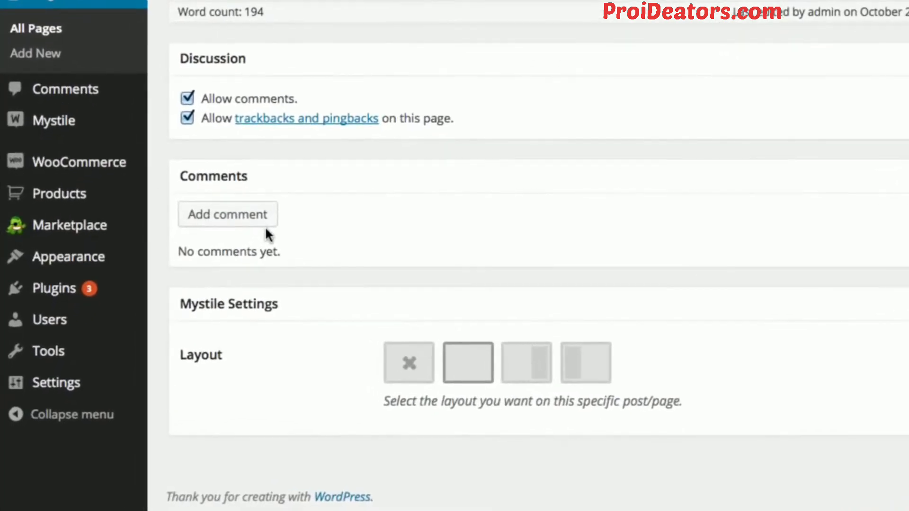
{"action": "scroll", "coordinate": [265, 226], "scroll_direction": "up", "scroll_amount": 2}
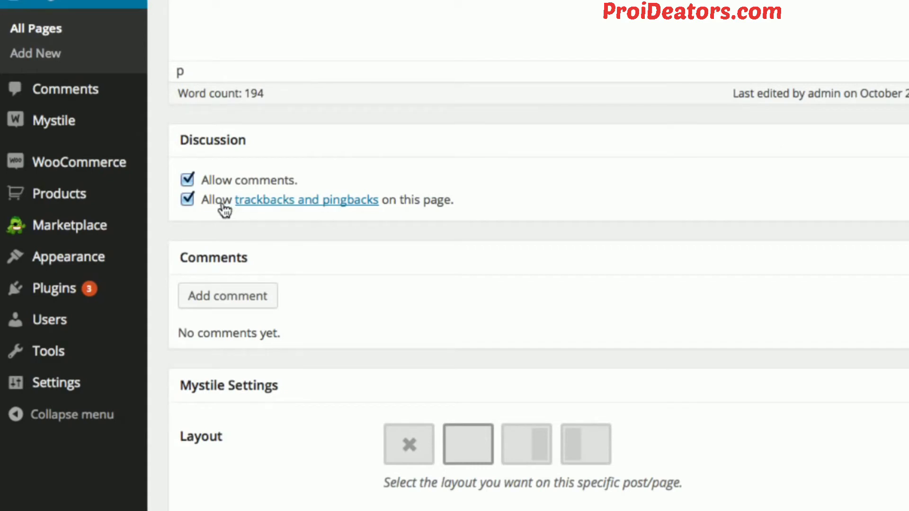
{"action": "left_click", "coordinate": [188, 180]}
{"action": "left_click", "coordinate": [187, 200]}
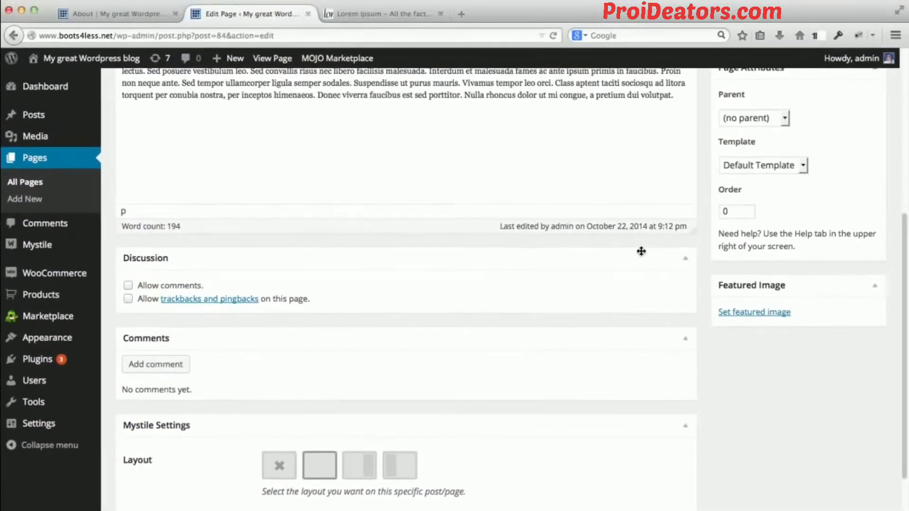
{"action": "scroll", "coordinate": [641, 251], "scroll_direction": "up", "scroll_amount": 5}
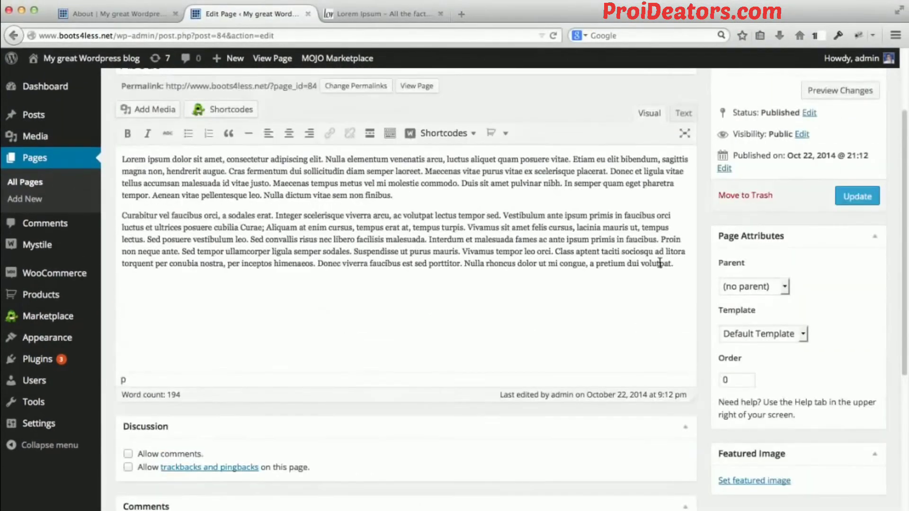
{"action": "left_click", "coordinate": [851, 249]}
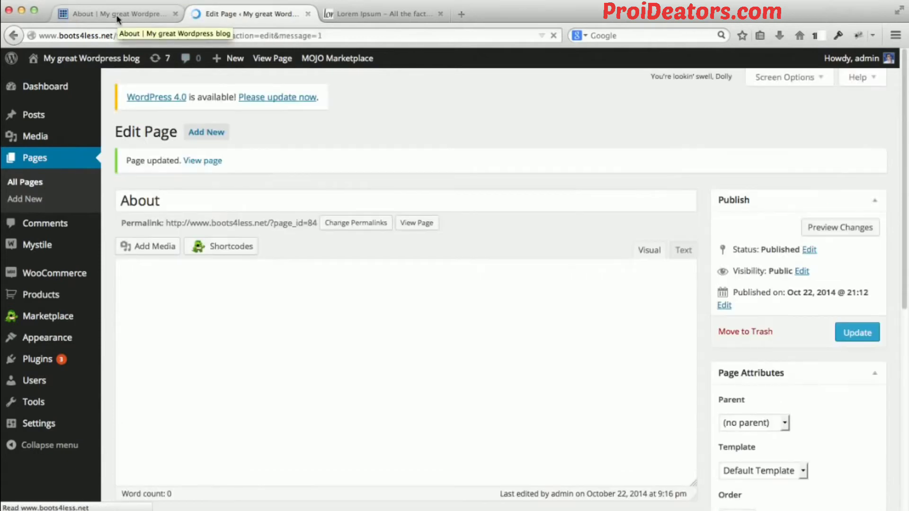
Reload the About page on the storefront and check the area below its text for the comment form.
{"action": "left_click", "coordinate": [113, 15]}
{"action": "left_click", "coordinate": [177, 34]}
{"action": "scroll", "coordinate": [84, 187], "scroll_direction": "down", "scroll_amount": 8}
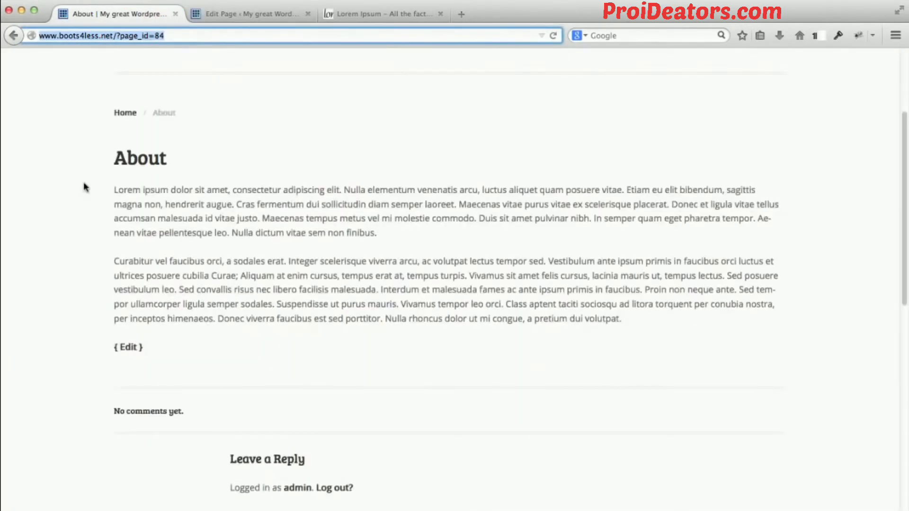
{"action": "key", "text": "Return"}
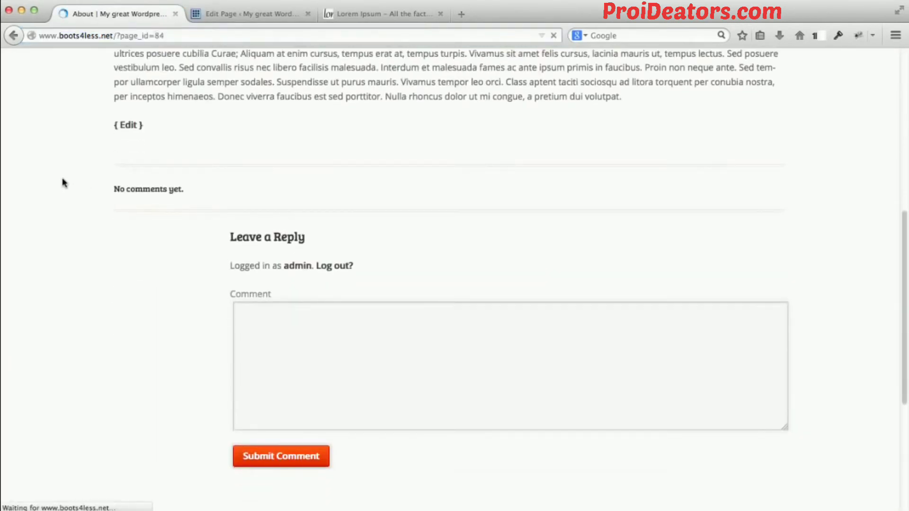
{"action": "scroll", "coordinate": [69, 210], "scroll_direction": "down", "scroll_amount": 5}
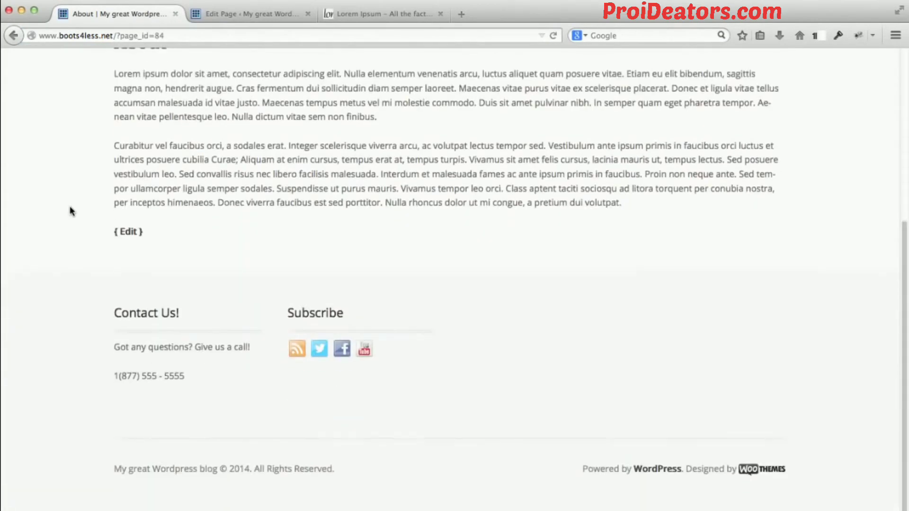
{"action": "scroll", "coordinate": [122, 260], "scroll_direction": "up", "scroll_amount": 3}
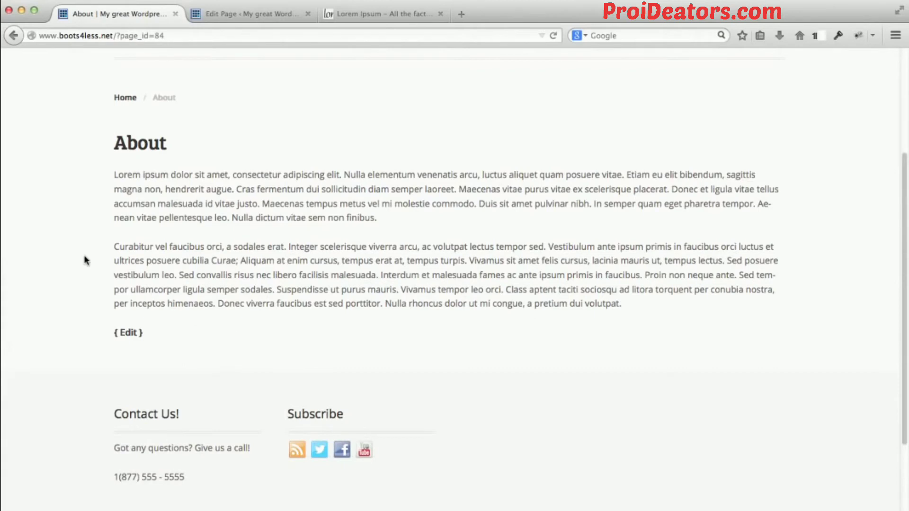
{"action": "scroll", "coordinate": [83, 260], "scroll_direction": "up", "scroll_amount": 5}
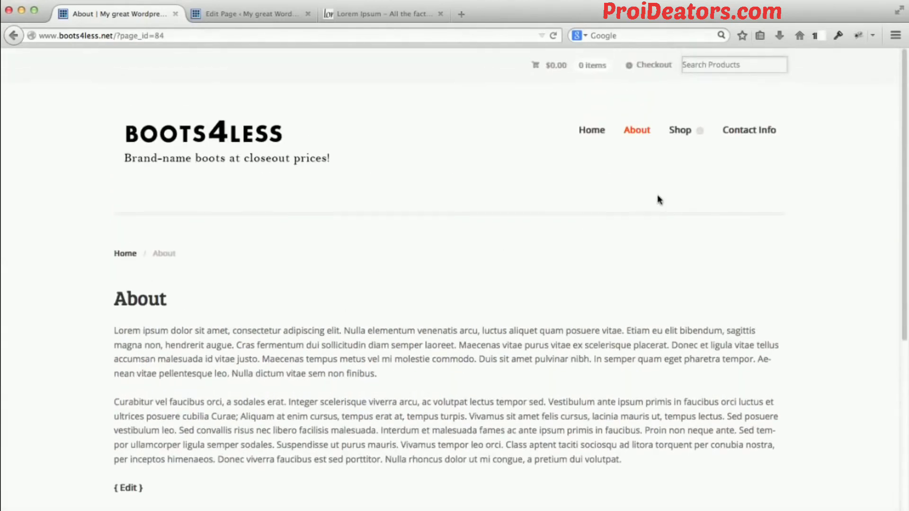
View the Contact Info page on the storefront and examine its text, e-mail setup notice and contact form.
{"action": "left_click", "coordinate": [763, 131]}
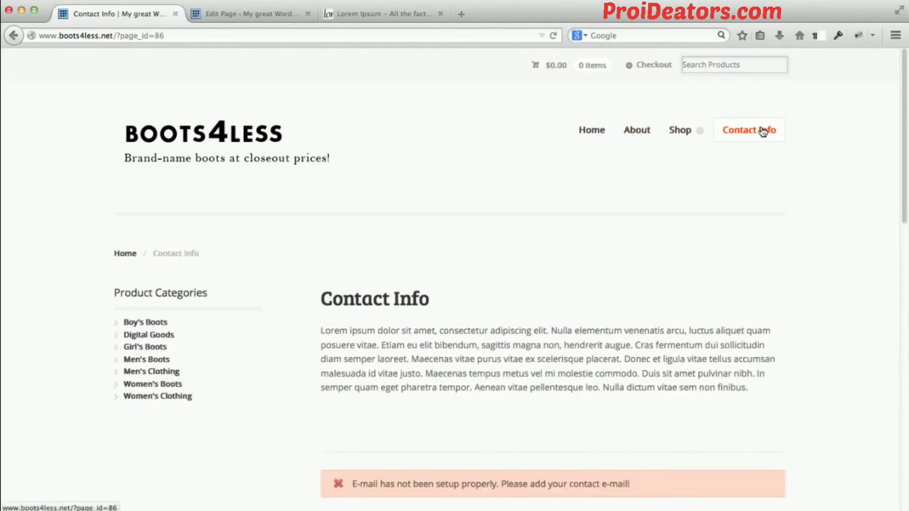
{"action": "scroll", "coordinate": [775, 251], "scroll_direction": "down", "scroll_amount": 4}
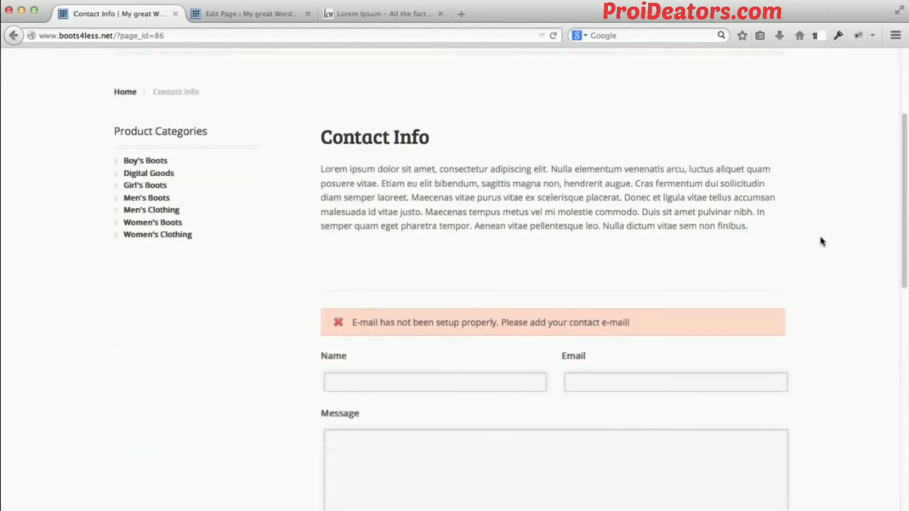
{"action": "scroll", "coordinate": [822, 241], "scroll_direction": "down", "scroll_amount": 8}
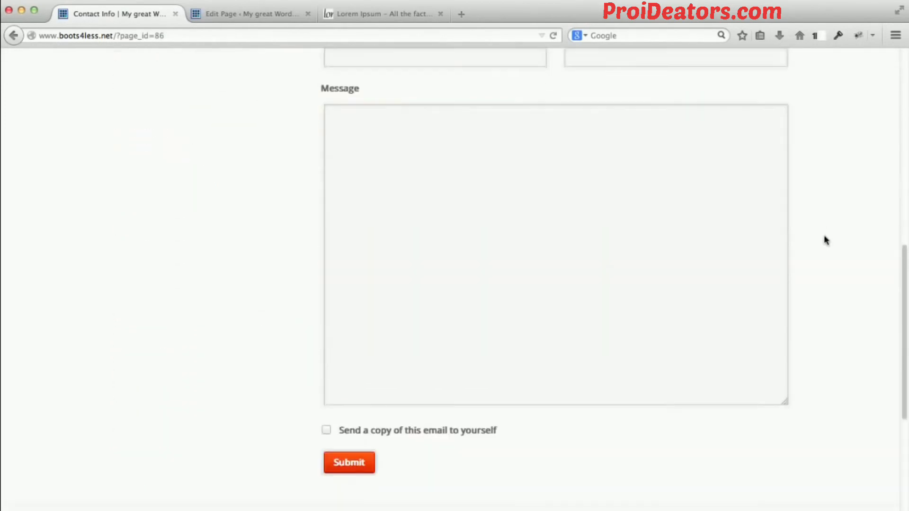
{"action": "scroll", "coordinate": [825, 236], "scroll_direction": "up", "scroll_amount": 8}
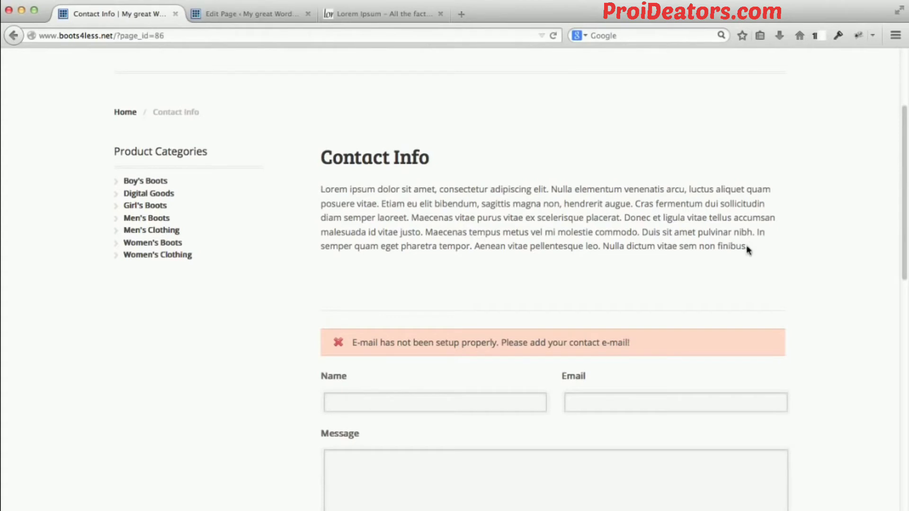
{"action": "scroll", "coordinate": [826, 255], "scroll_direction": "down", "scroll_amount": 3}
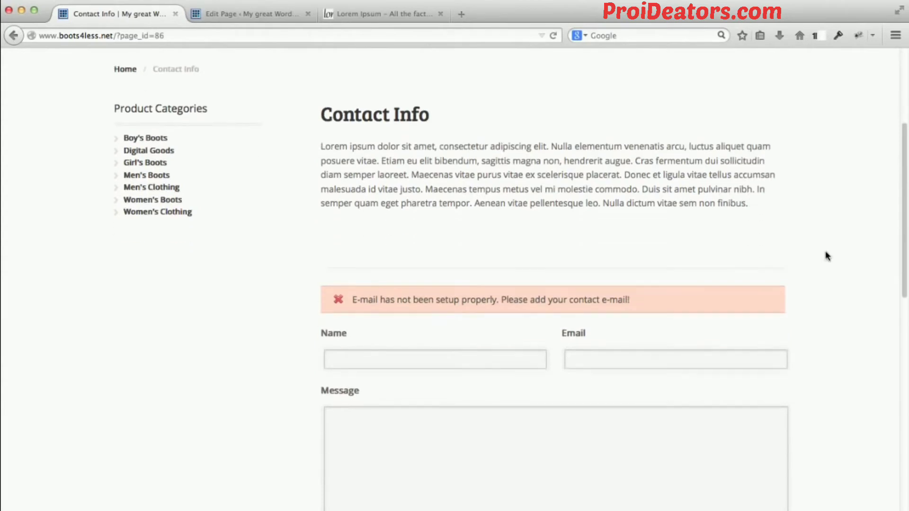
{"action": "scroll", "coordinate": [826, 251], "scroll_direction": "down", "scroll_amount": 4}
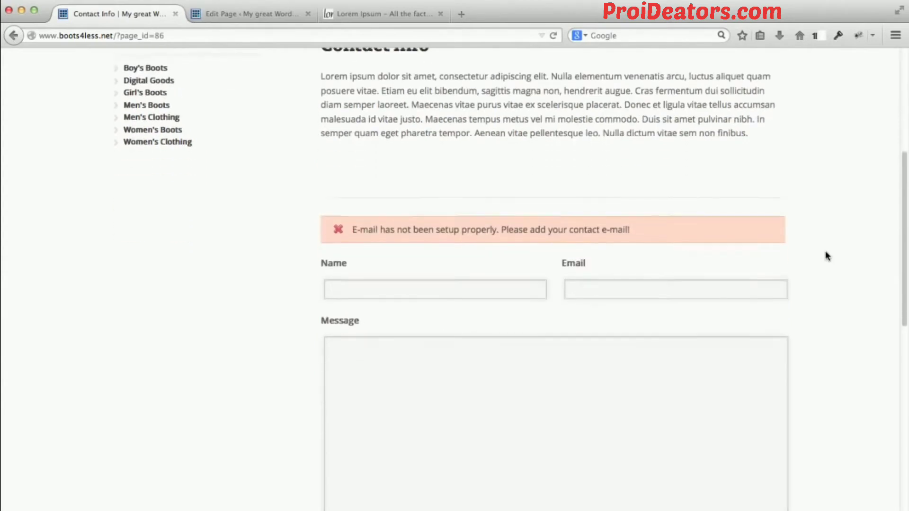
{"action": "scroll", "coordinate": [826, 256], "scroll_direction": "down", "scroll_amount": 3}
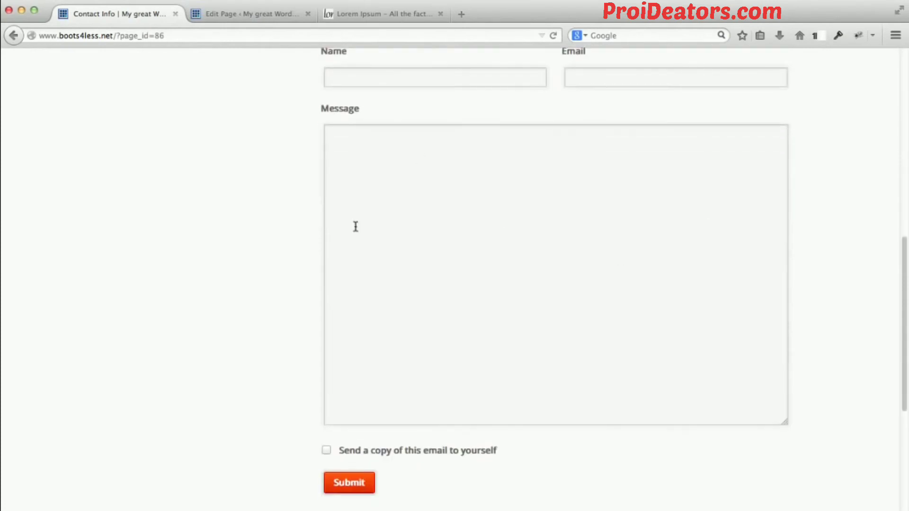
Open the Contact Page section of the Mystile theme settings in the WordPress admin.
{"action": "left_click", "coordinate": [233, 15]}
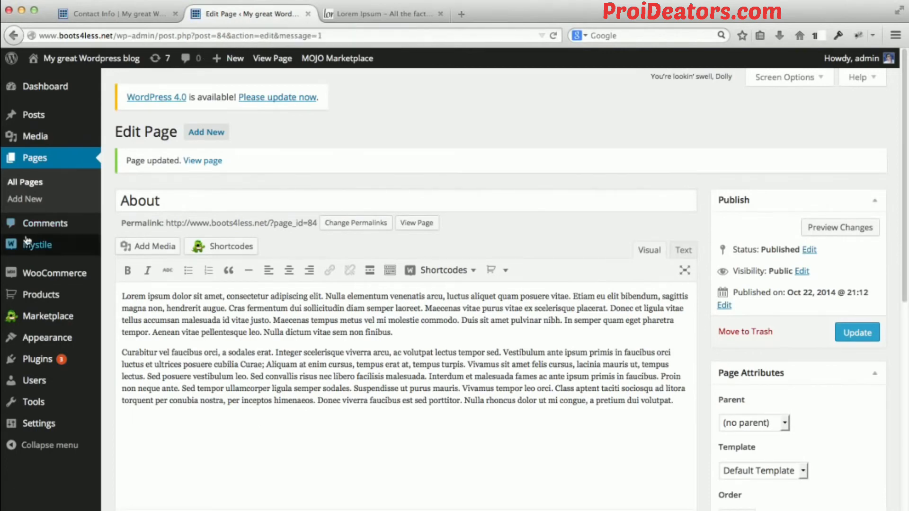
{"action": "mouse_move", "coordinate": [30, 249]}
{"action": "left_click", "coordinate": [127, 247]}
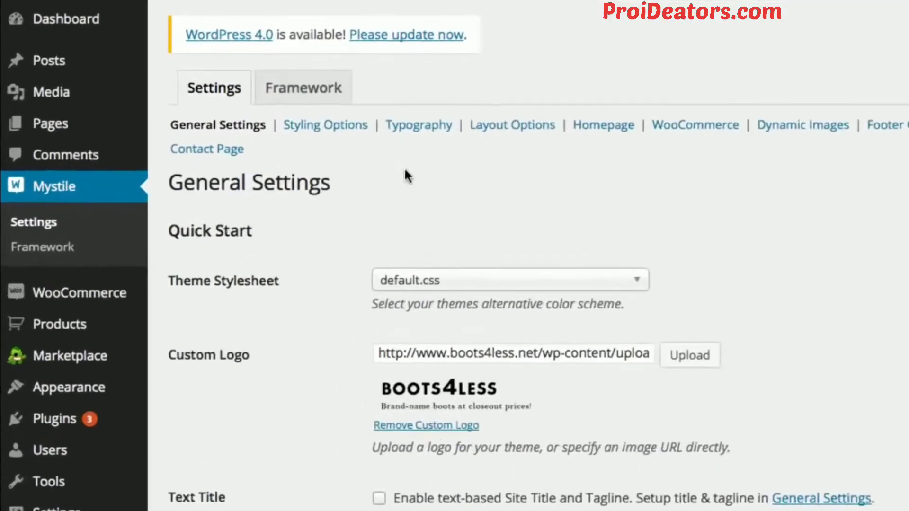
{"action": "left_click", "coordinate": [211, 148]}
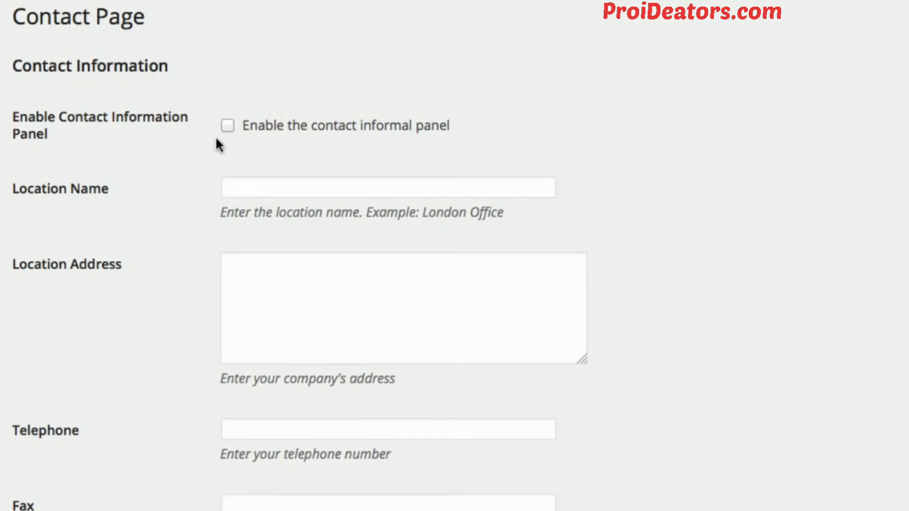
Enable the contact information panel and set the location name to Houston.
{"action": "left_click", "coordinate": [228, 125]}
{"action": "left_click", "coordinate": [264, 184]}
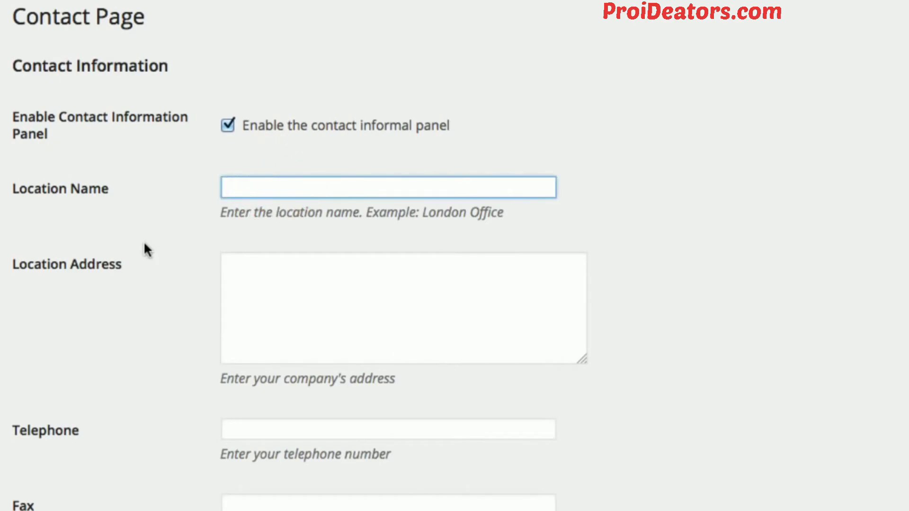
{"action": "type", "text": "Houston"}
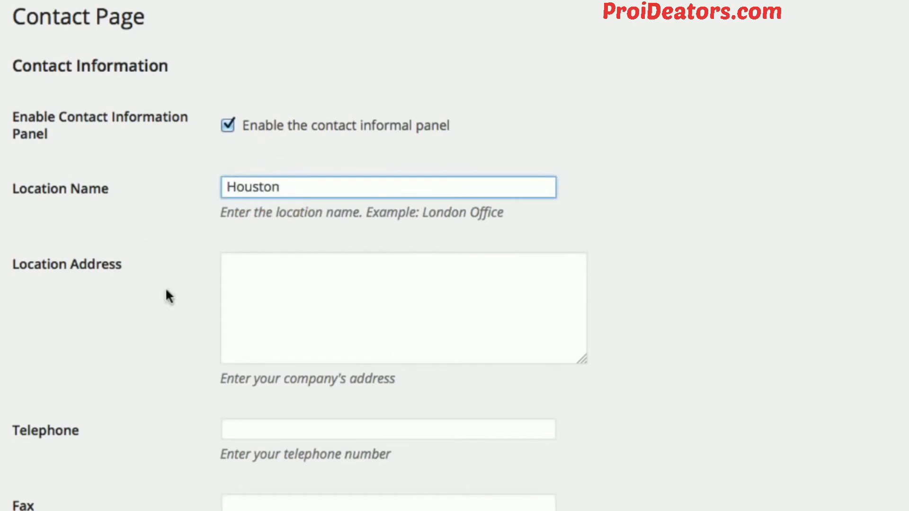
Fill in the company's street address, city, state and postal code as the location address.
{"action": "left_click", "coordinate": [385, 296]}
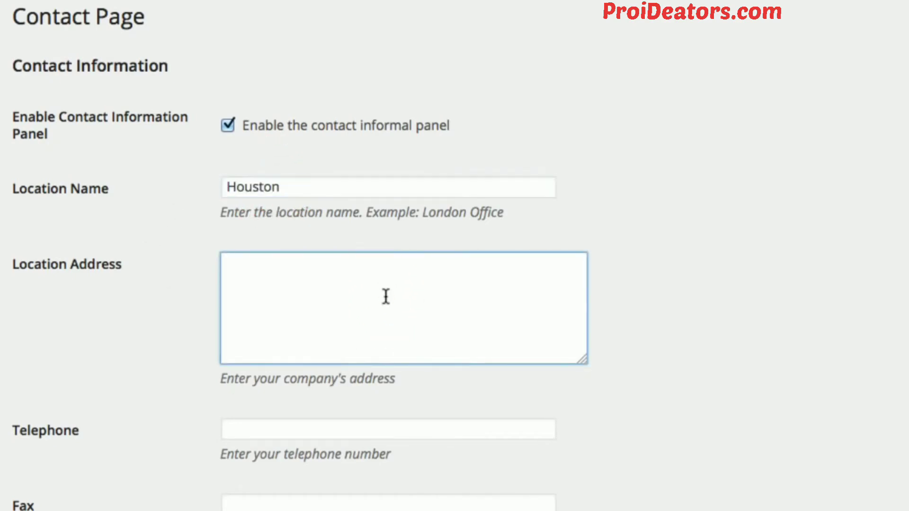
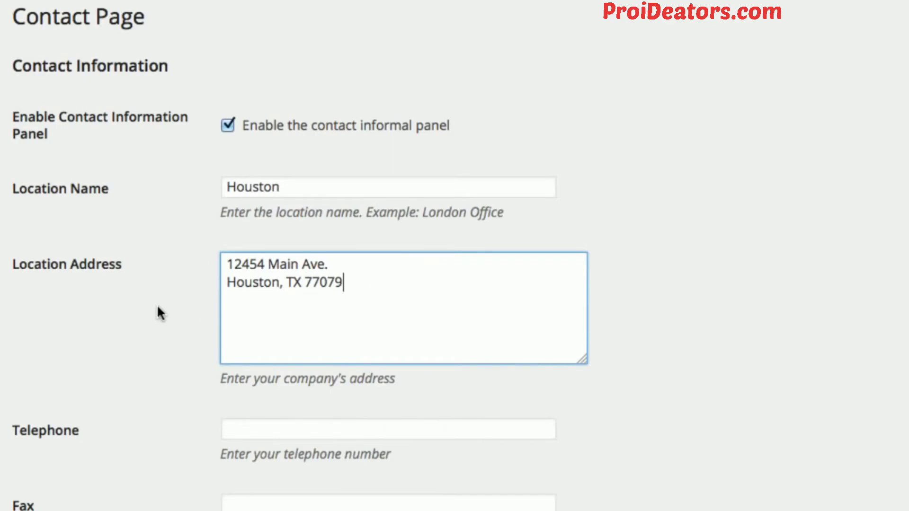
Enter the company's telephone number in the contact information.
{"action": "scroll", "coordinate": [157, 308], "scroll_direction": "down", "scroll_amount": 5}
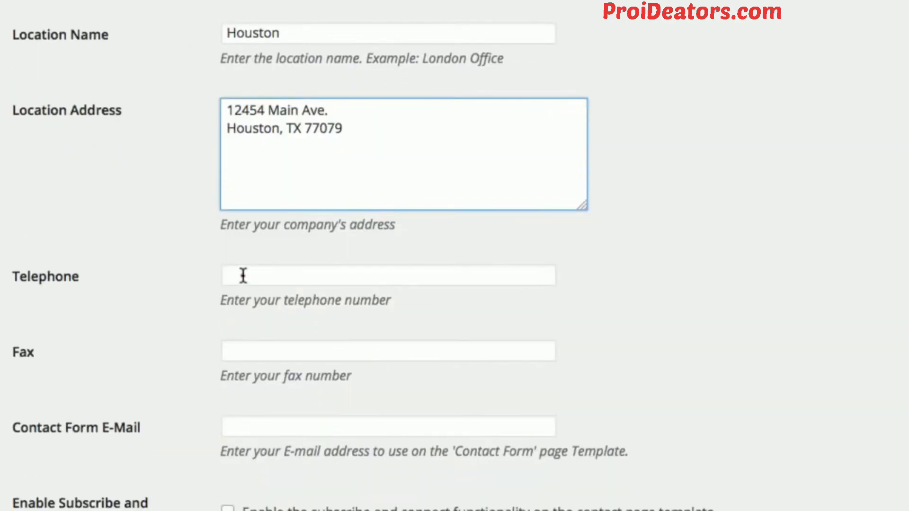
{"action": "left_click", "coordinate": [240, 271]}
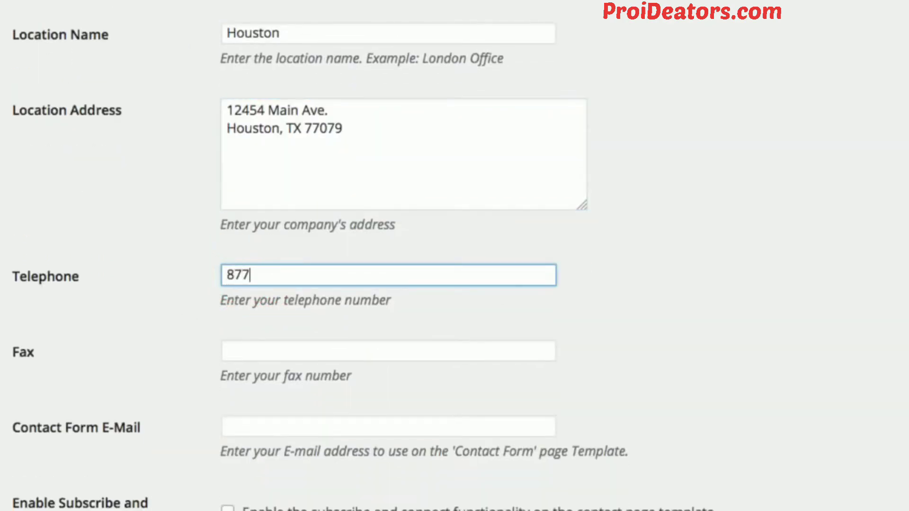
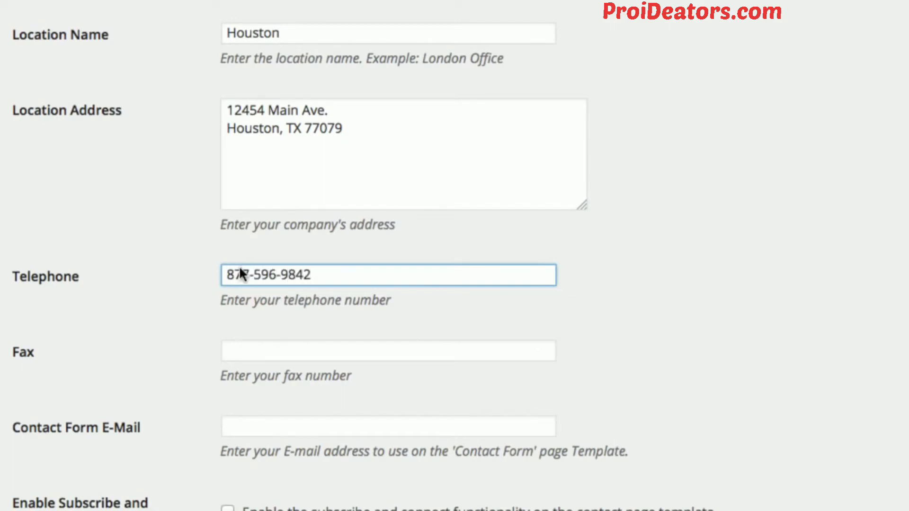
Enter the e-mail address for the contact form, leaving the fax number blank.
{"action": "scroll", "coordinate": [240, 298], "scroll_direction": "down", "scroll_amount": 2}
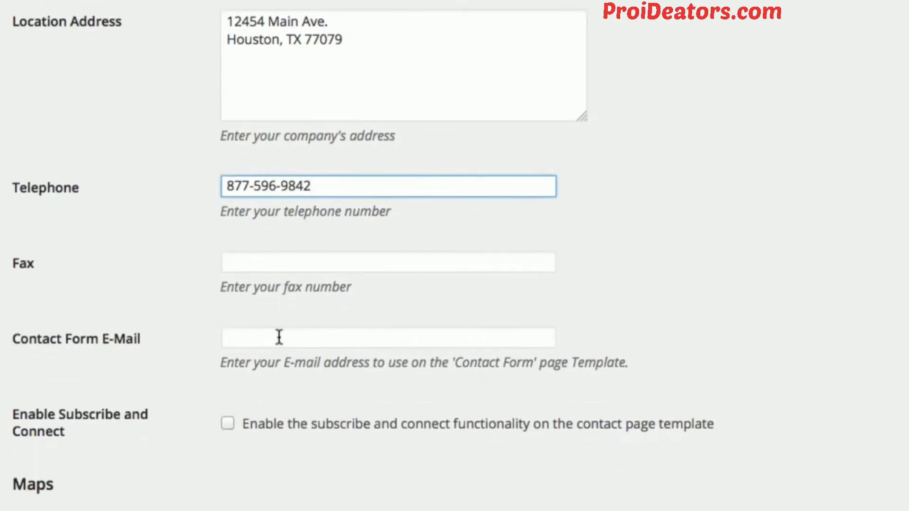
{"action": "left_click", "coordinate": [278, 337]}
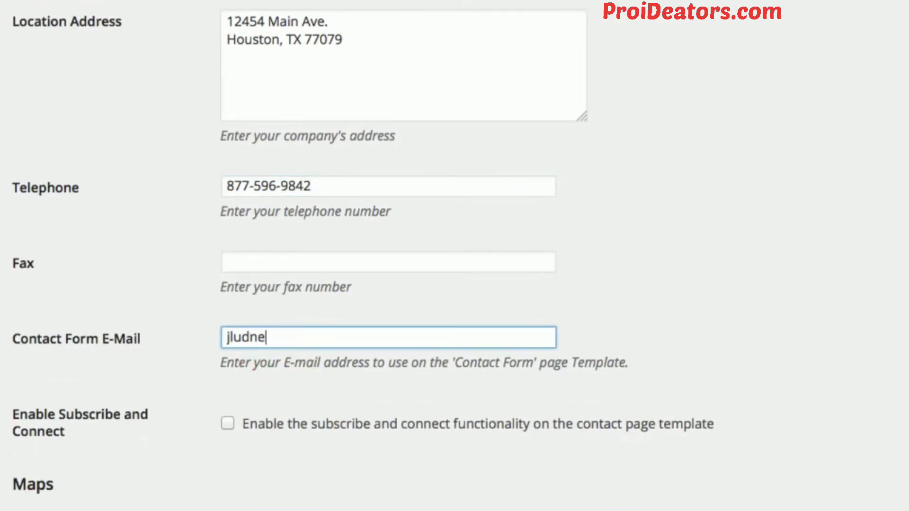
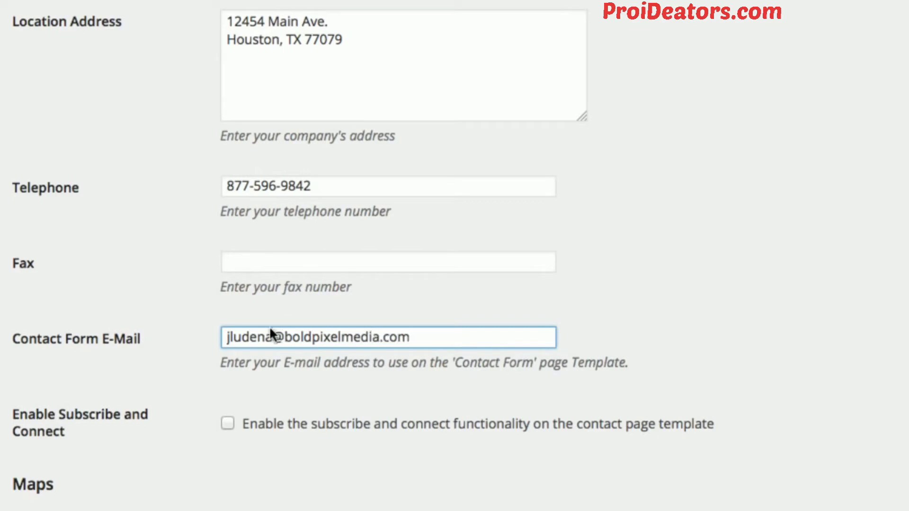
{"action": "scroll", "coordinate": [201, 256], "scroll_direction": "down", "scroll_amount": 5}
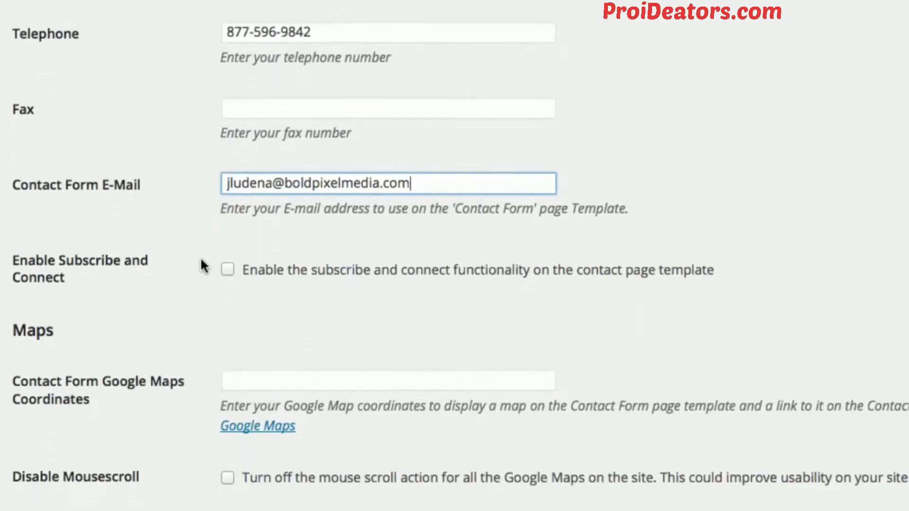
{"action": "scroll", "coordinate": [199, 271], "scroll_direction": "down", "scroll_amount": 3}
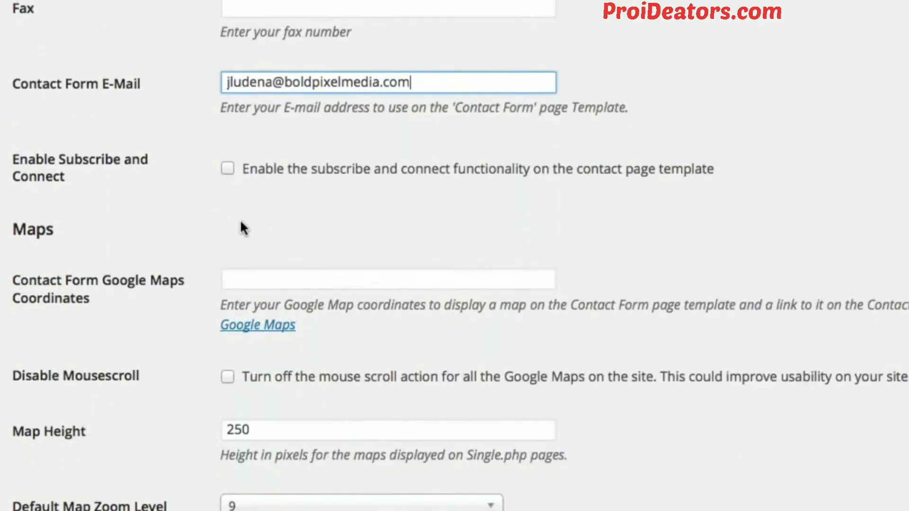
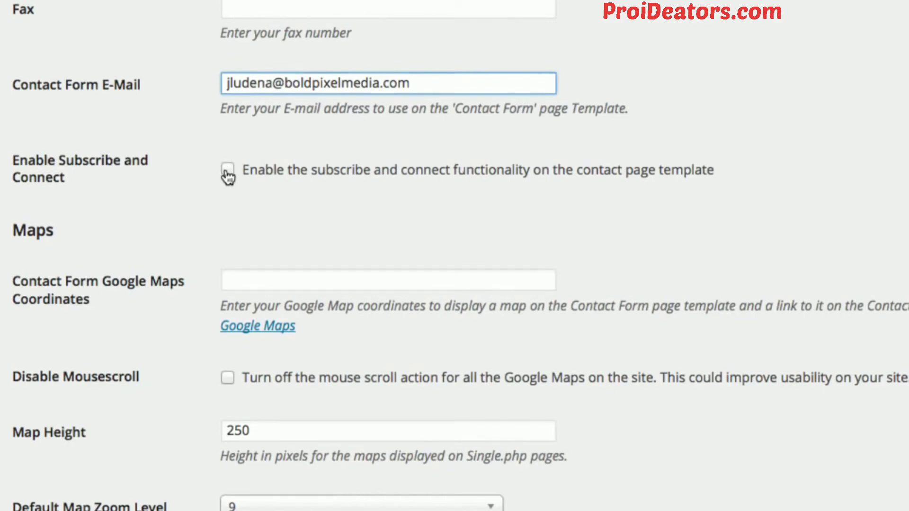
Review the subscribe-and-connect option and the Maps settings for the contact page, including coordinates, map height, zoom level and map type.
{"action": "left_click", "coordinate": [197, 187]}
{"action": "scroll", "coordinate": [184, 195], "scroll_direction": "down", "scroll_amount": 3}
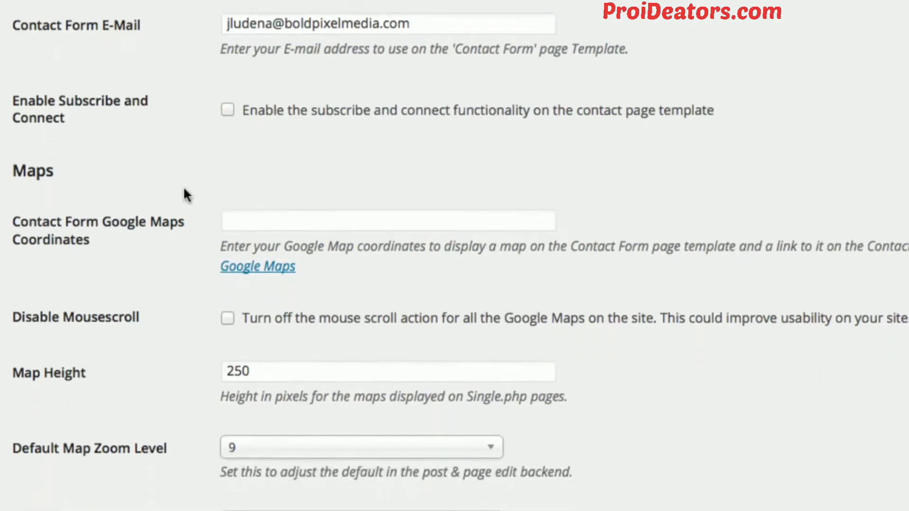
{"action": "scroll", "coordinate": [185, 195], "scroll_direction": "down", "scroll_amount": 3}
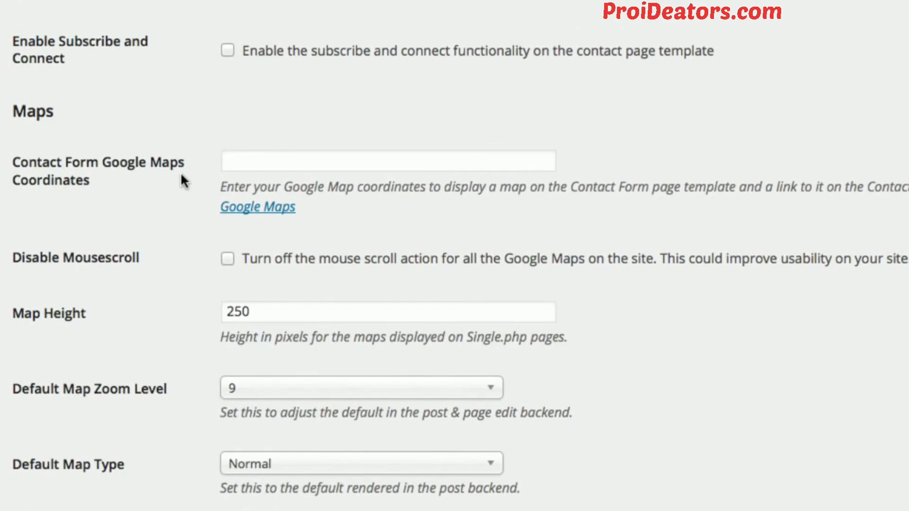
{"action": "scroll", "coordinate": [133, 244], "scroll_direction": "down", "scroll_amount": 3}
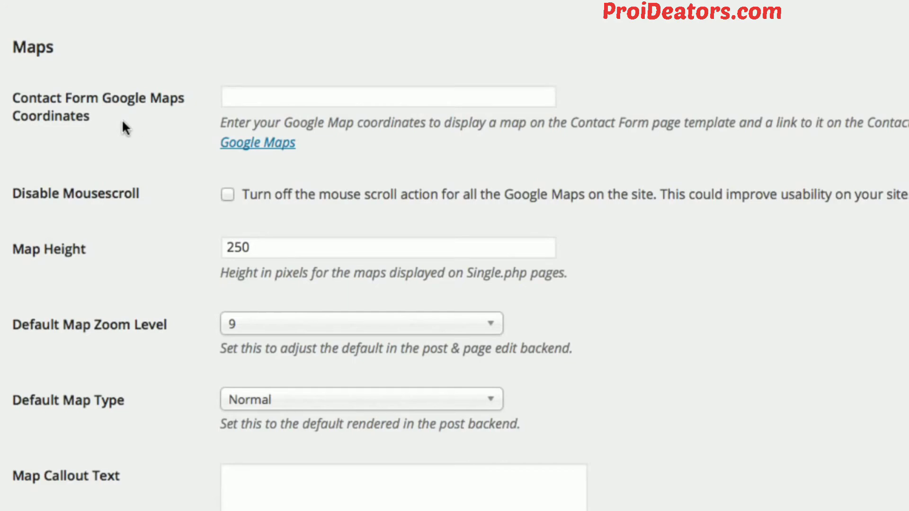
{"action": "left_click", "coordinate": [238, 98]}
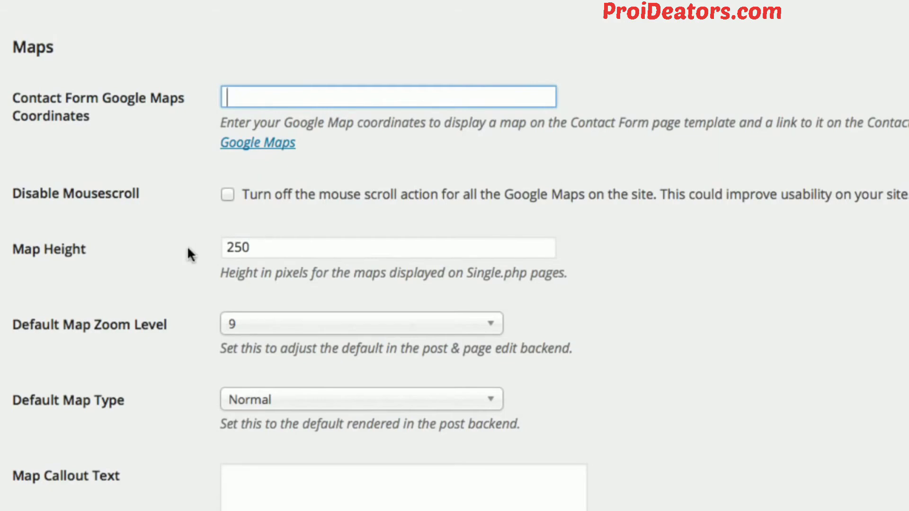
{"action": "scroll", "coordinate": [186, 246], "scroll_direction": "down", "scroll_amount": 2}
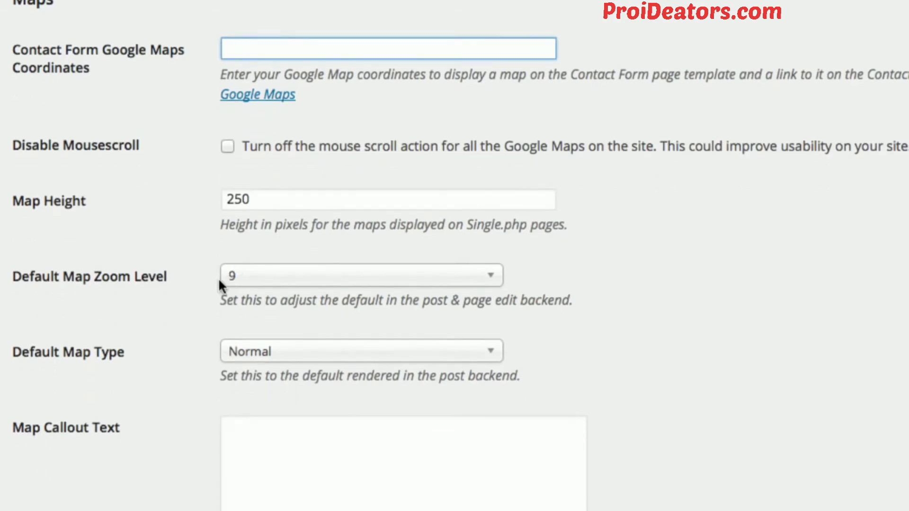
{"action": "left_click", "coordinate": [365, 357]}
{"action": "left_click", "coordinate": [163, 335]}
{"action": "scroll", "coordinate": [164, 335], "scroll_direction": "up", "scroll_amount": 1}
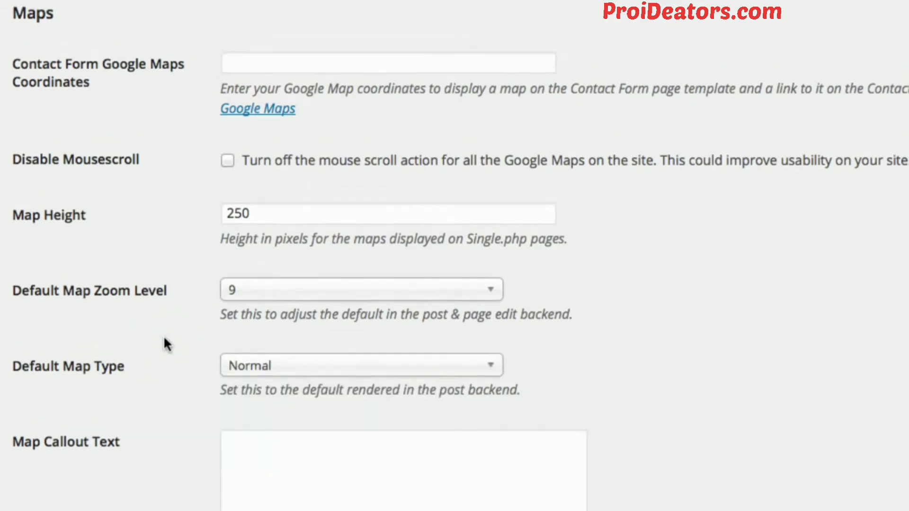
{"action": "scroll", "coordinate": [163, 335], "scroll_direction": "up", "scroll_amount": 3}
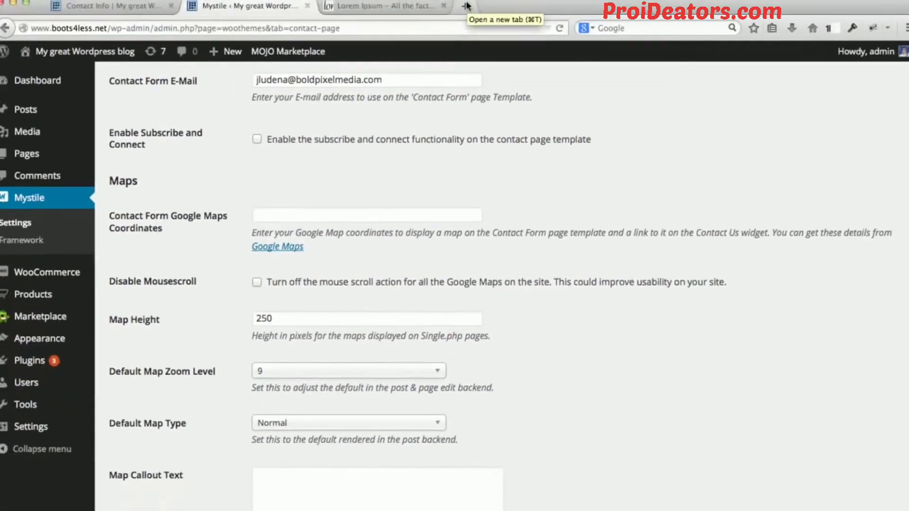
Search the web for google maps in a new browser tab and open the Google Maps site.
{"action": "left_click", "coordinate": [463, 14]}
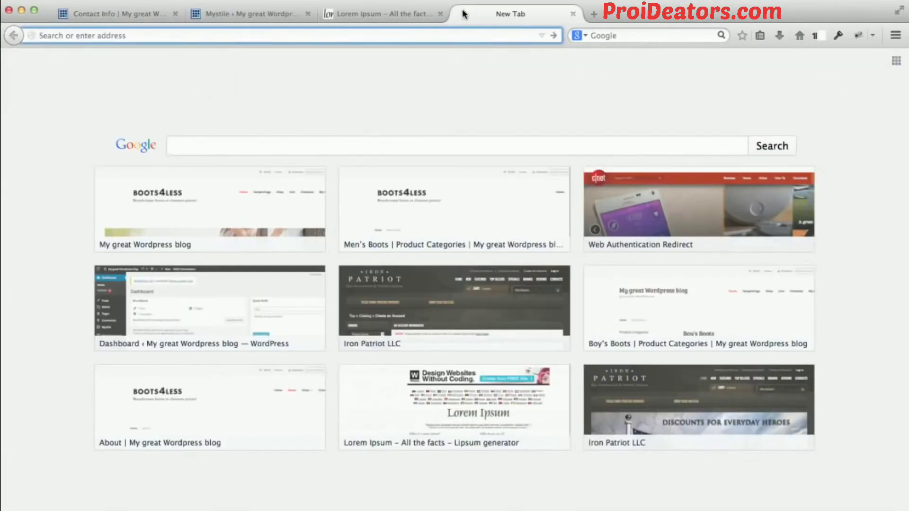
{"action": "type", "text": "google maps"}
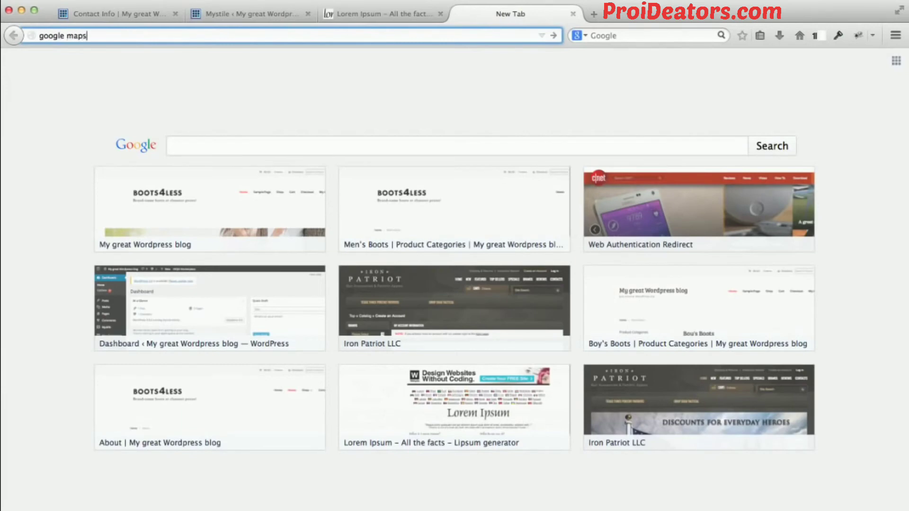
{"action": "key", "text": "Return"}
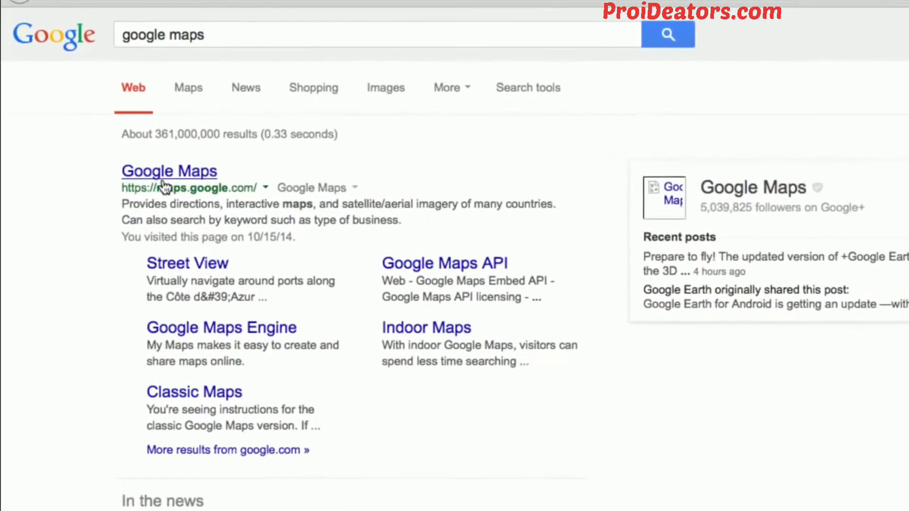
{"action": "left_click", "coordinate": [166, 175]}
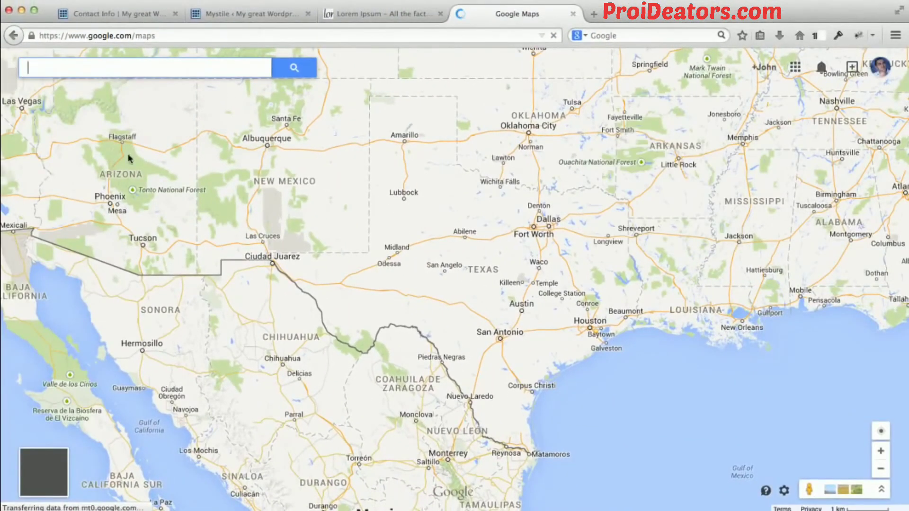
Search the map for "vitamin shoppe katy tx" and select The Vitamin Shoppe on Katy Fwy near Foxlake Dr.
{"action": "left_click", "coordinate": [164, 66]}
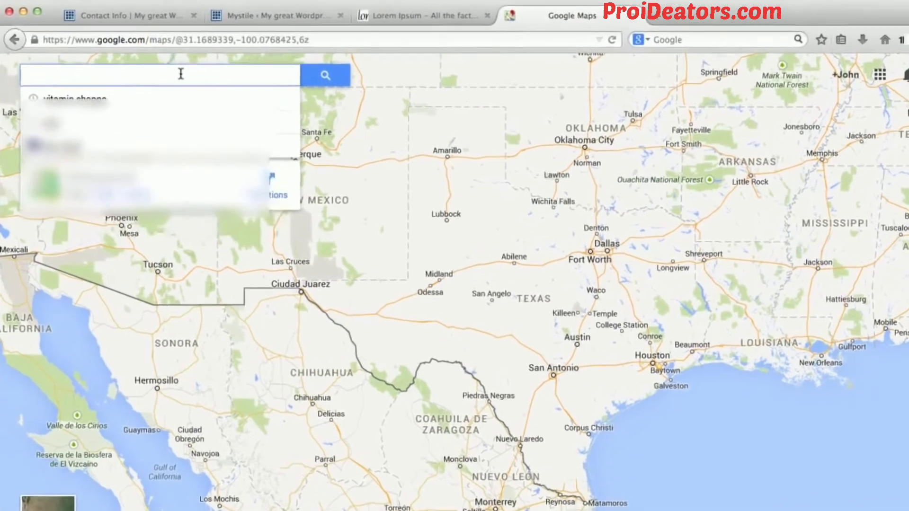
{"action": "left_click", "coordinate": [78, 101]}
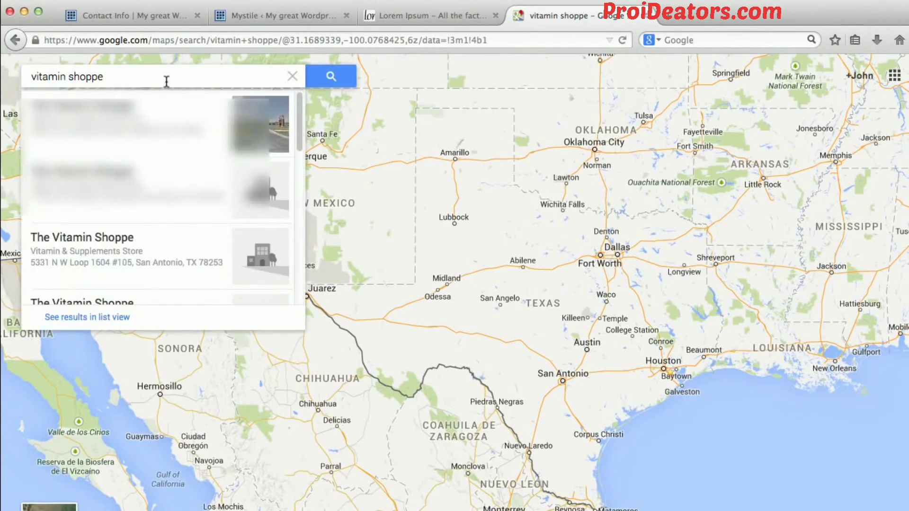
{"action": "left_click", "coordinate": [163, 77]}
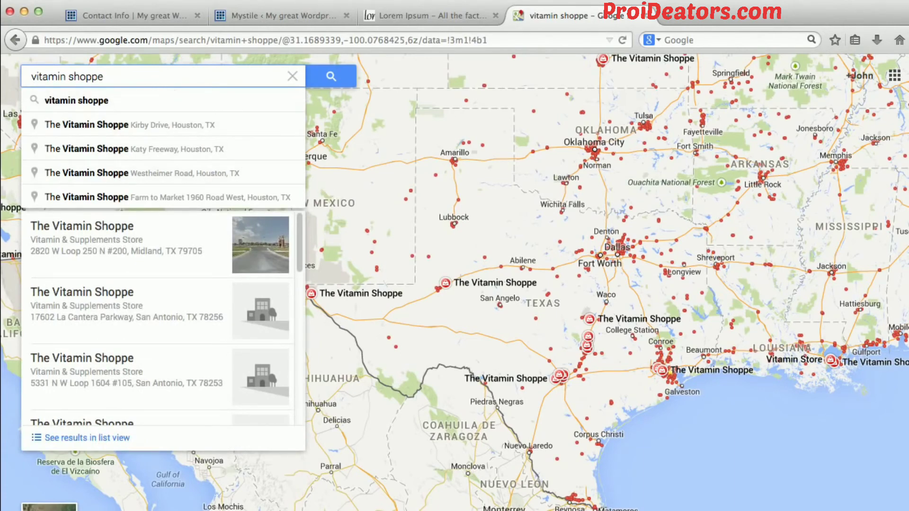
{"action": "type", "text": "katy tx"}
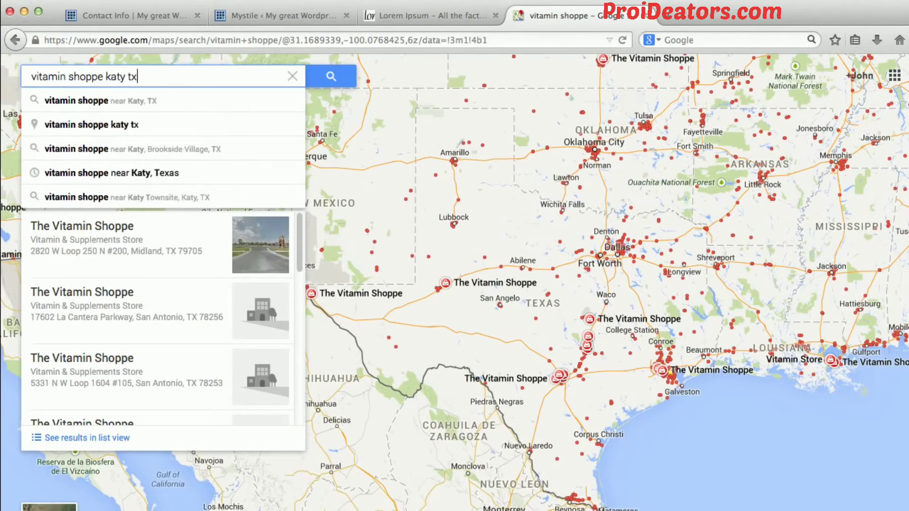
{"action": "key", "text": "Return"}
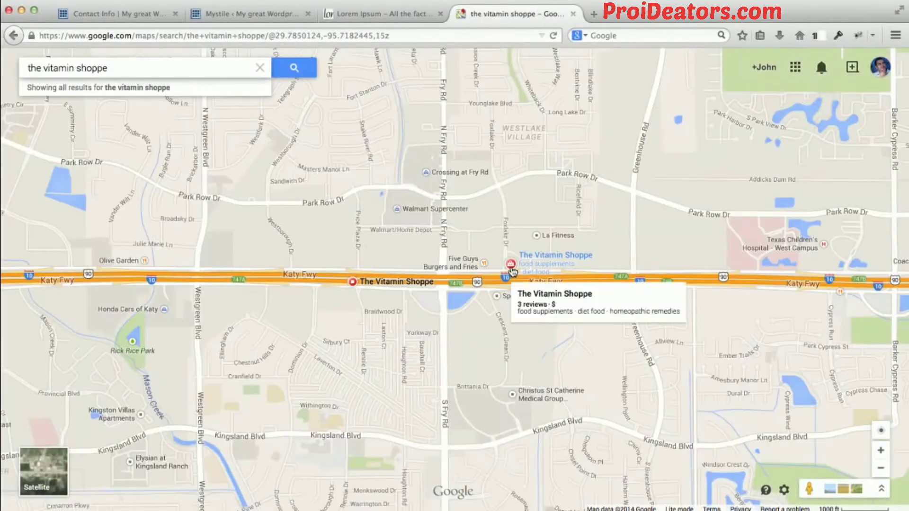
{"action": "left_click", "coordinate": [511, 270]}
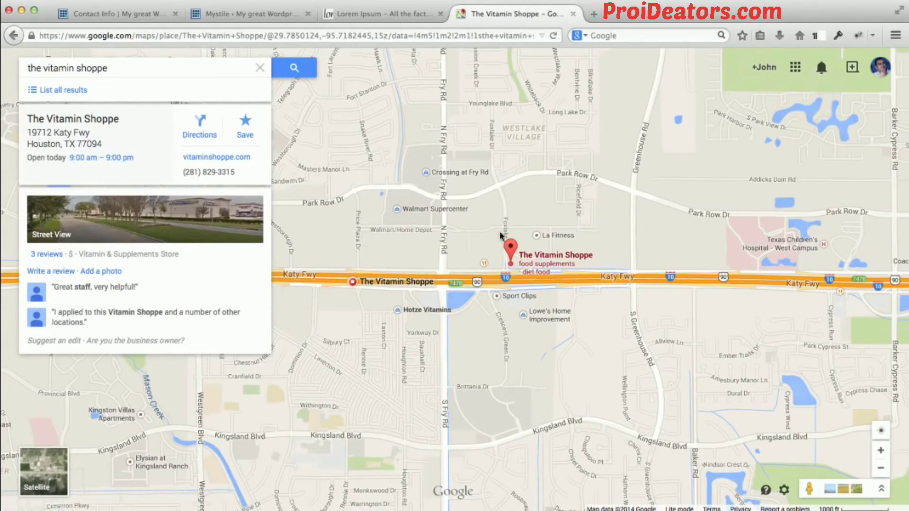
Look up what is located at the store's map marker and copy the coordinates 29.787135, -95.714425.
{"action": "mouse_move", "coordinate": [512, 250]}
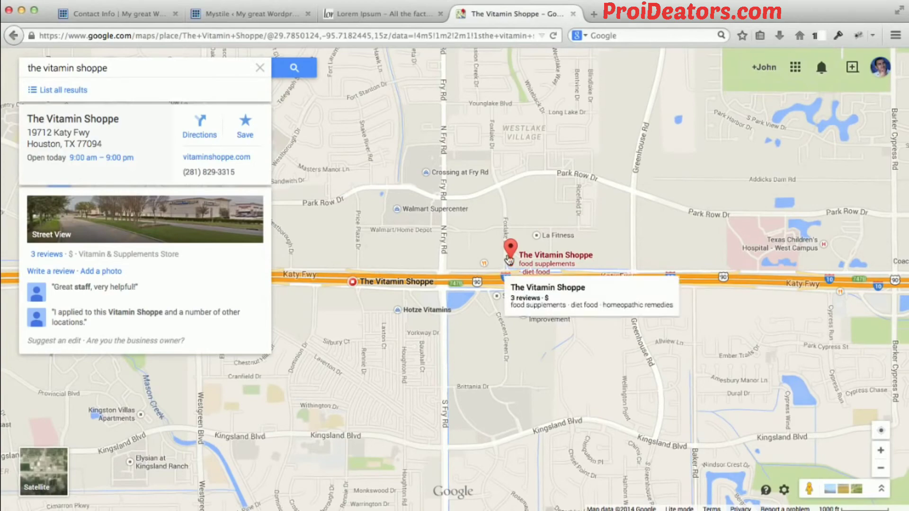
{"action": "right_click", "coordinate": [513, 250]}
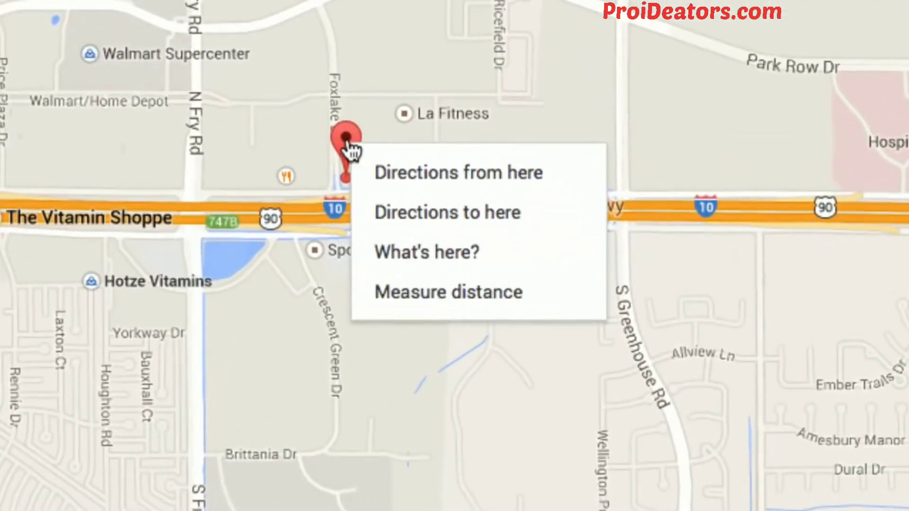
{"action": "left_click", "coordinate": [415, 254]}
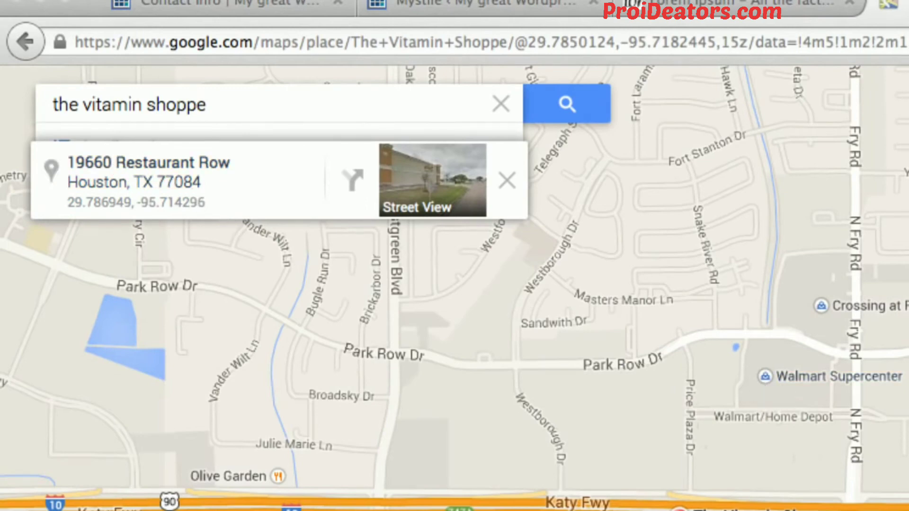
{"action": "left_click", "coordinate": [907, 426]}
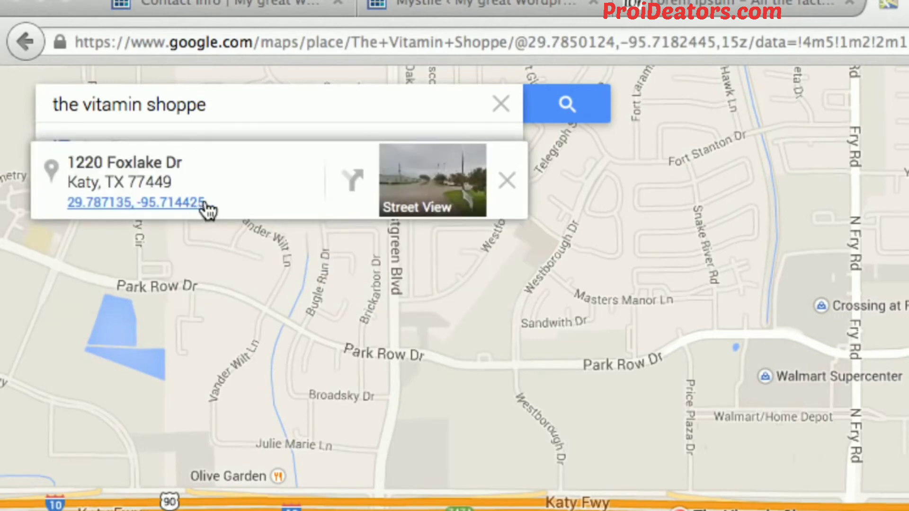
{"action": "left_click_drag", "start_coordinate": [209, 202], "coordinate": [71, 209]}
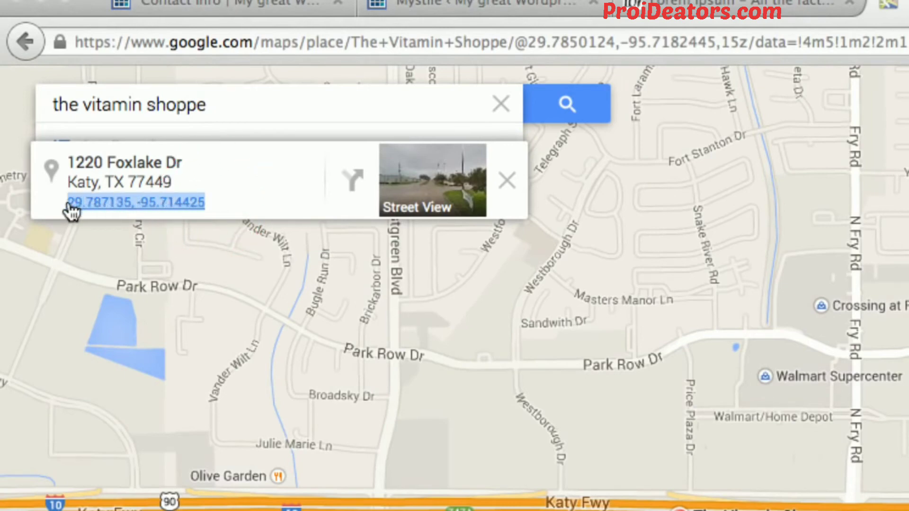
{"action": "right_click", "coordinate": [88, 207]}
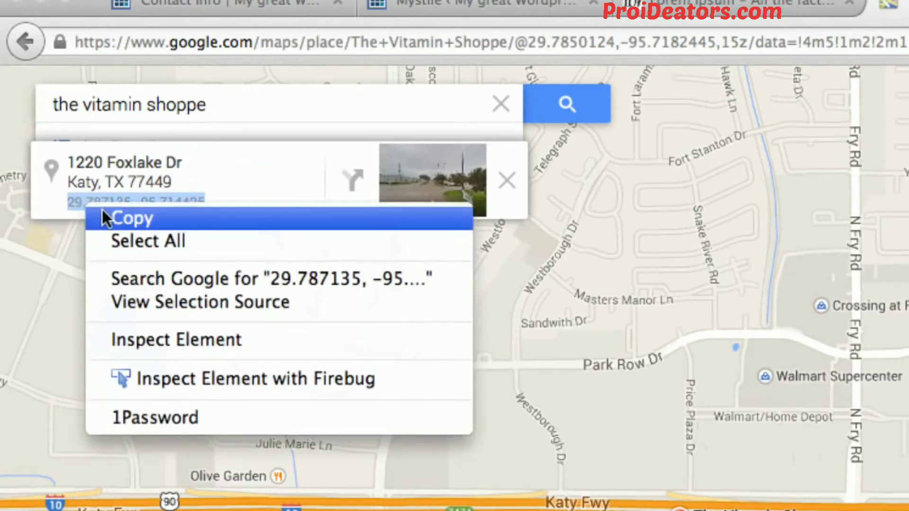
{"action": "left_click", "coordinate": [108, 219]}
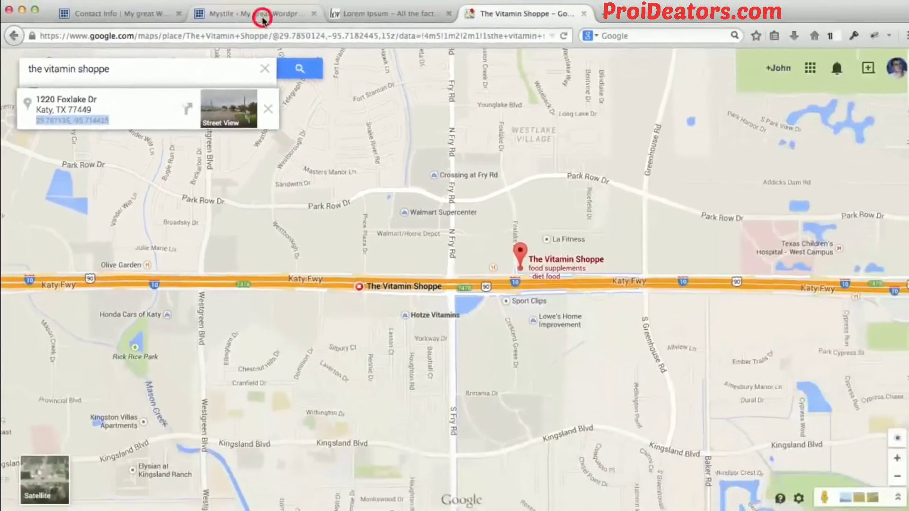
Return to the Mystile settings, paste 29.787135, -95.714425 as the contact form's Google Maps coordinates, and save the changes.
{"action": "left_click", "coordinate": [261, 19]}
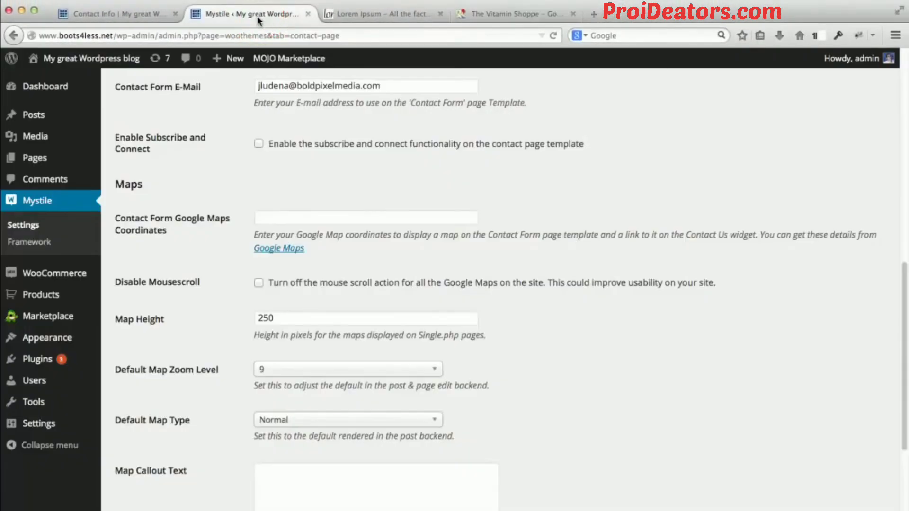
{"action": "left_click", "coordinate": [327, 219]}
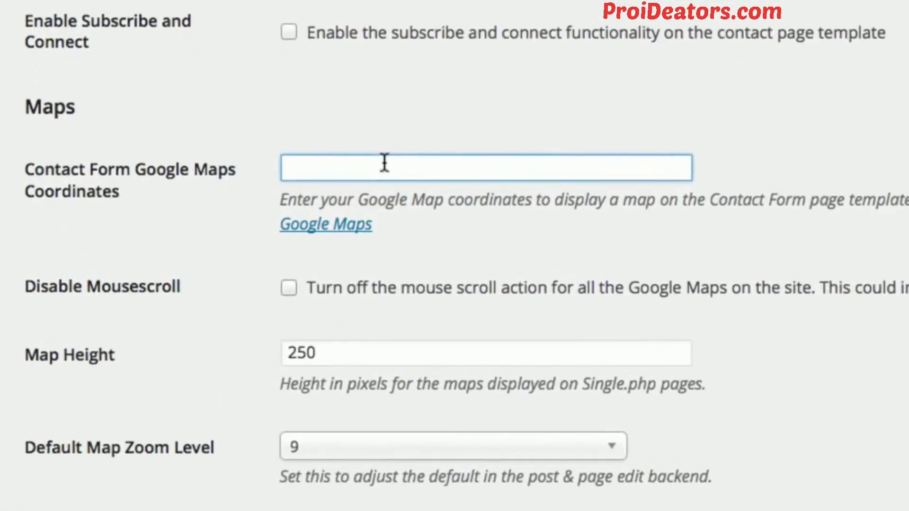
{"action": "key", "text": "ctrl+v"}
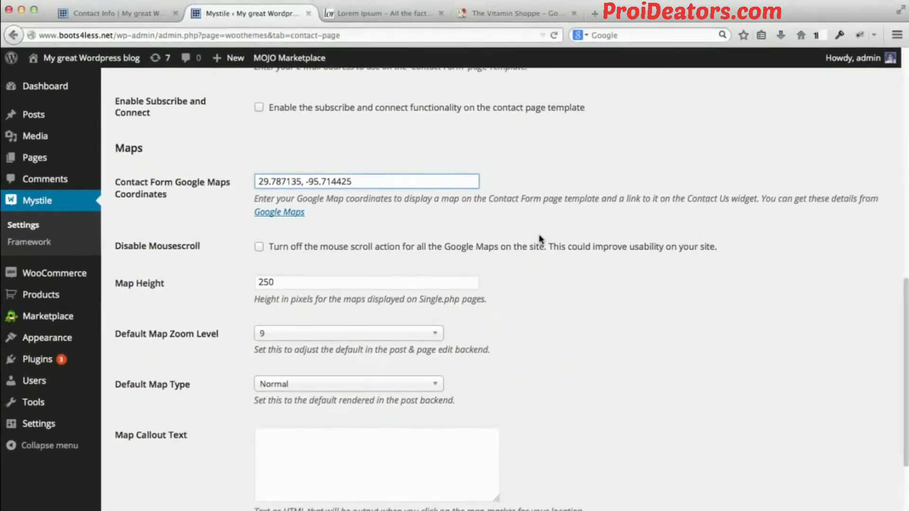
{"action": "scroll", "coordinate": [702, 211], "scroll_direction": "down", "scroll_amount": 3}
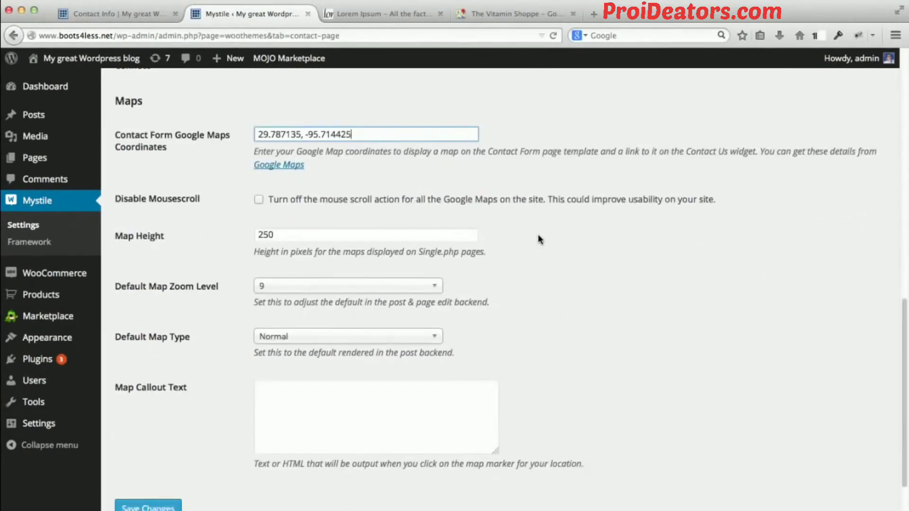
{"action": "left_click", "coordinate": [170, 449]}
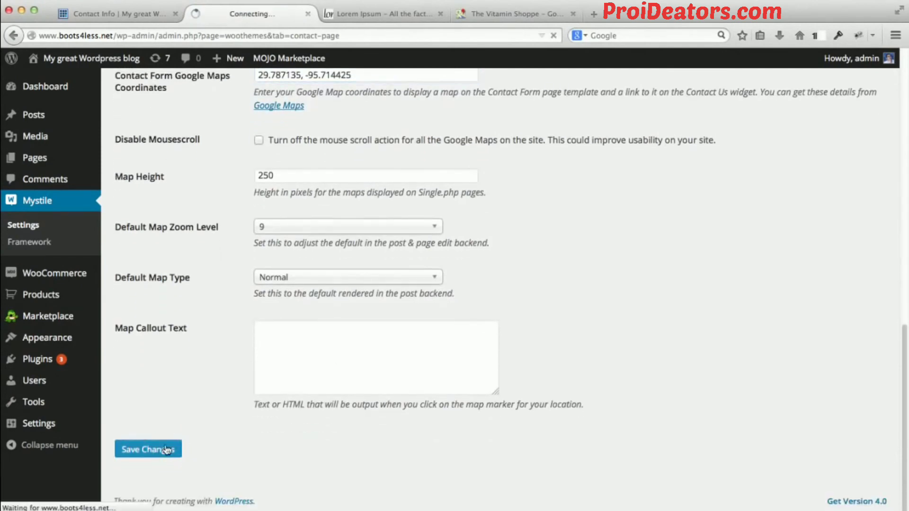
Reload the storefront's Contact Info page and check the location details, the embedded map with its marker, and the contact form.
{"action": "left_click", "coordinate": [108, 14]}
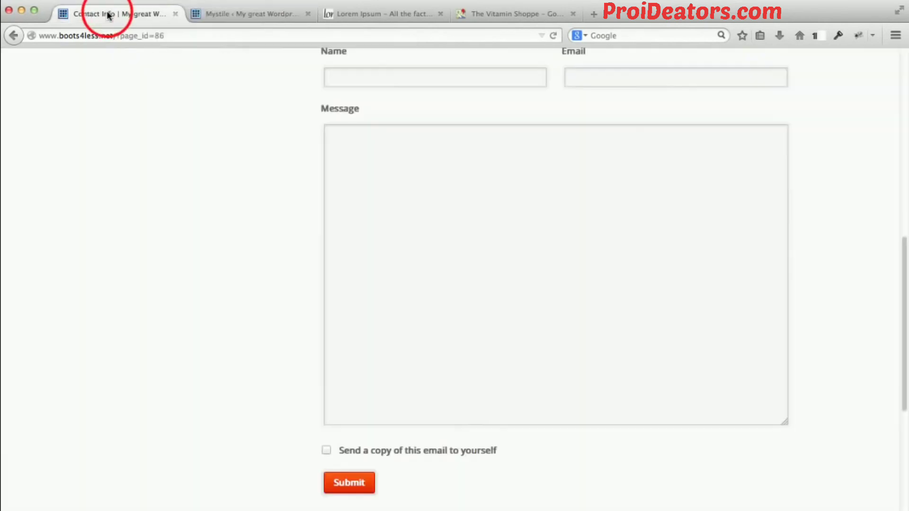
{"action": "left_click", "coordinate": [190, 34]}
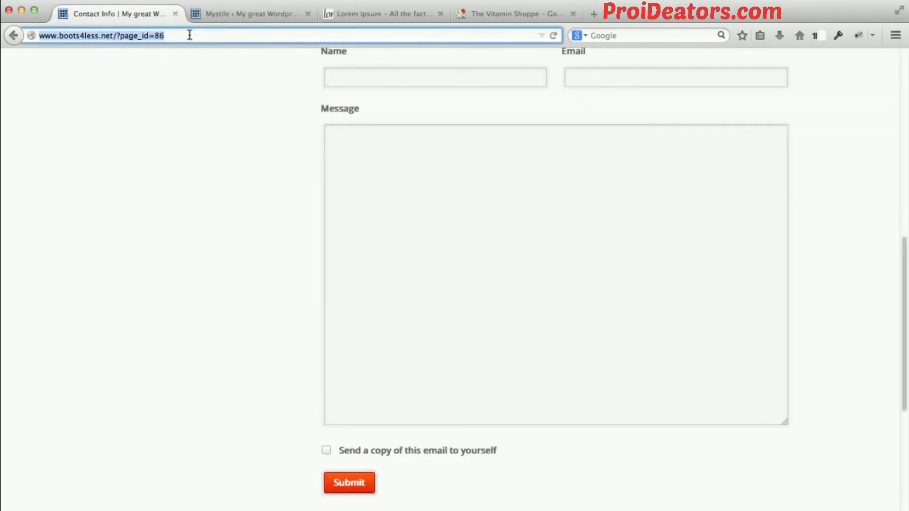
{"action": "key", "text": "Return"}
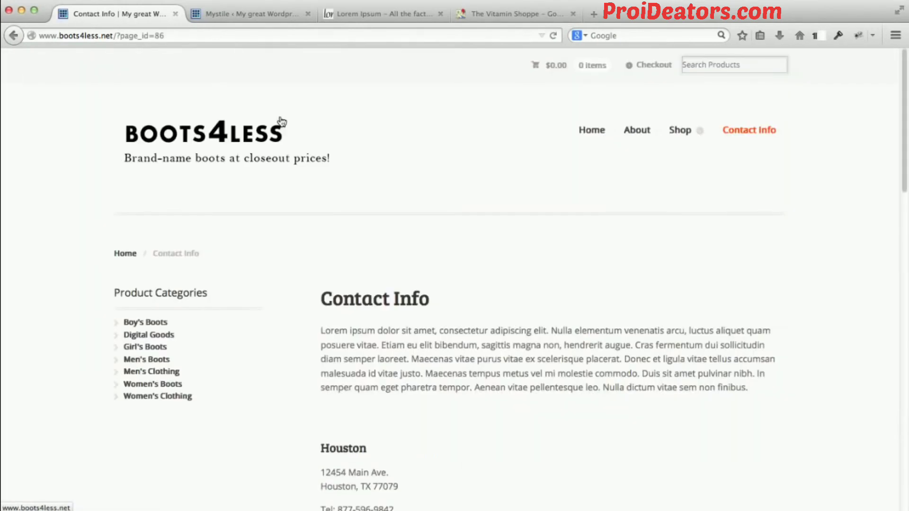
{"action": "scroll", "coordinate": [388, 179], "scroll_direction": "down", "scroll_amount": 5}
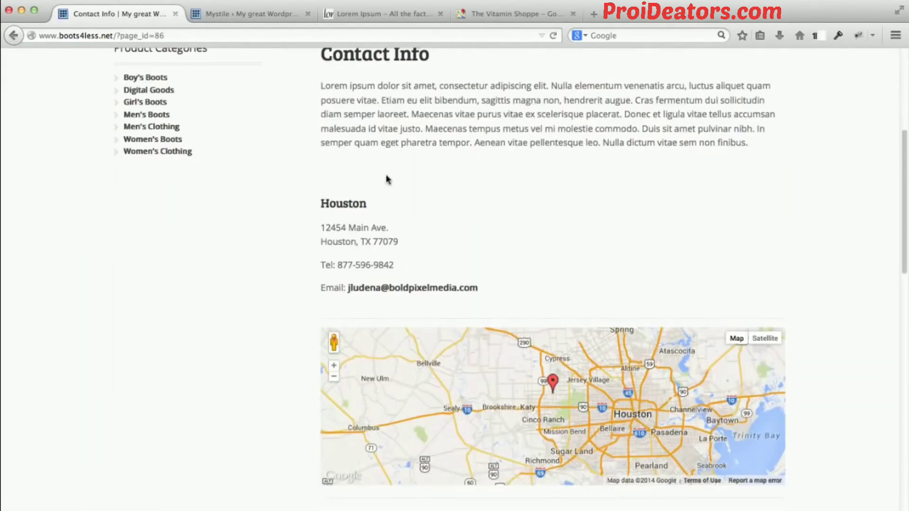
{"action": "scroll", "coordinate": [322, 194], "scroll_direction": "down", "scroll_amount": 2}
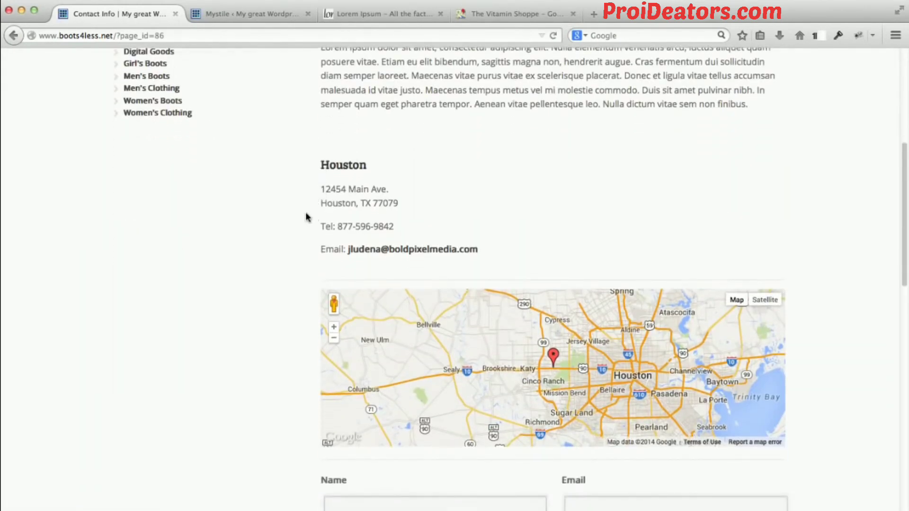
{"action": "scroll", "coordinate": [332, 194], "scroll_direction": "down", "scroll_amount": 2}
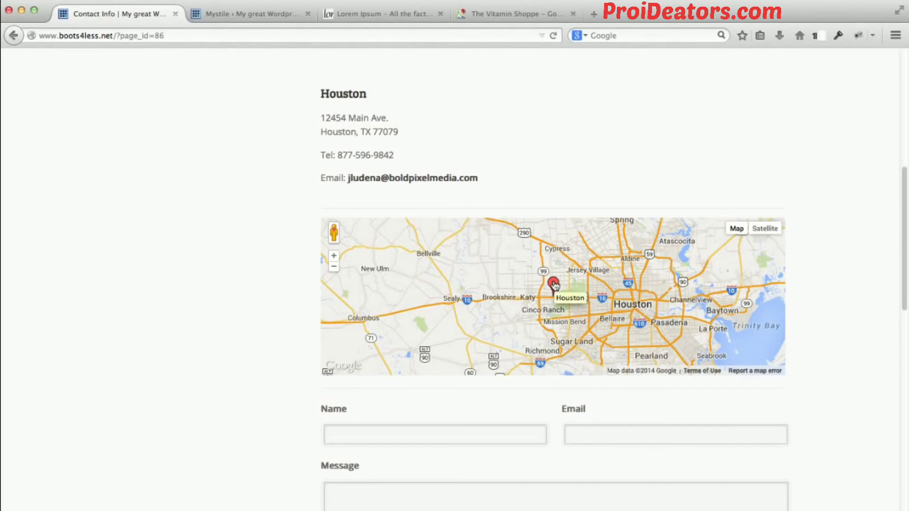
{"action": "scroll", "coordinate": [557, 320], "scroll_direction": "down", "scroll_amount": 1}
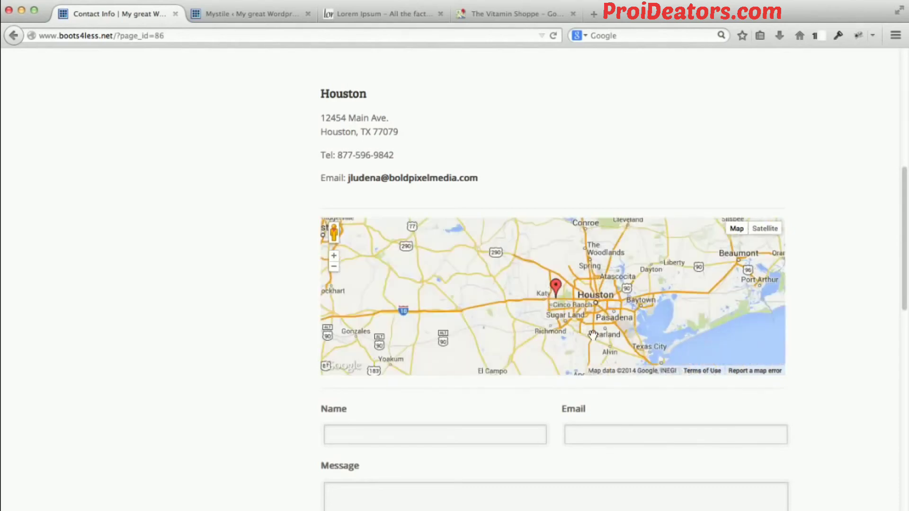
Examine the embedded map on the Contact Info page, zooming and panning around the store marker near Katy.
{"action": "scroll", "coordinate": [553, 309], "scroll_direction": "down", "scroll_amount": 1}
{"action": "scroll", "coordinate": [553, 309], "scroll_direction": "up", "scroll_amount": 1}
{"action": "scroll", "coordinate": [553, 308], "scroll_direction": "up", "scroll_amount": 1}
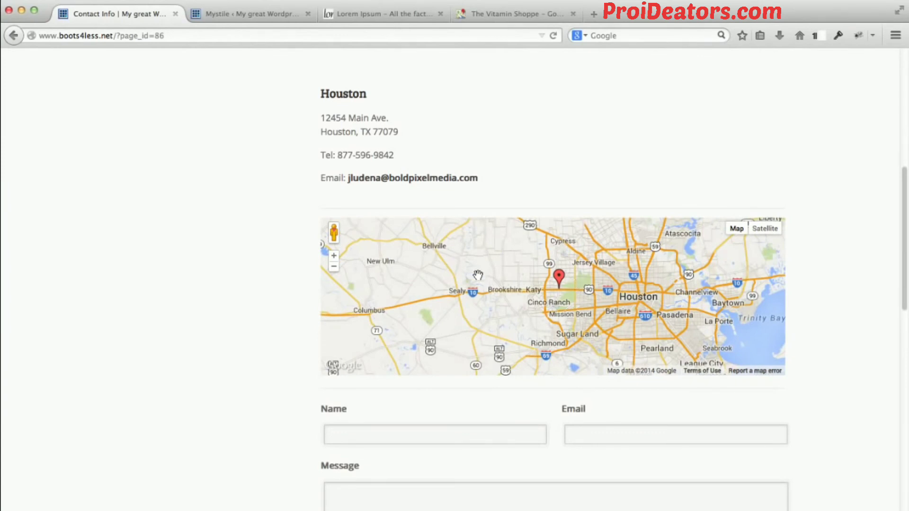
{"action": "scroll", "coordinate": [475, 275], "scroll_direction": "up", "scroll_amount": 1}
{"action": "scroll", "coordinate": [477, 278], "scroll_direction": "up", "scroll_amount": 1}
{"action": "left_click_drag", "start_coordinate": [600, 276], "coordinate": [412, 246]}
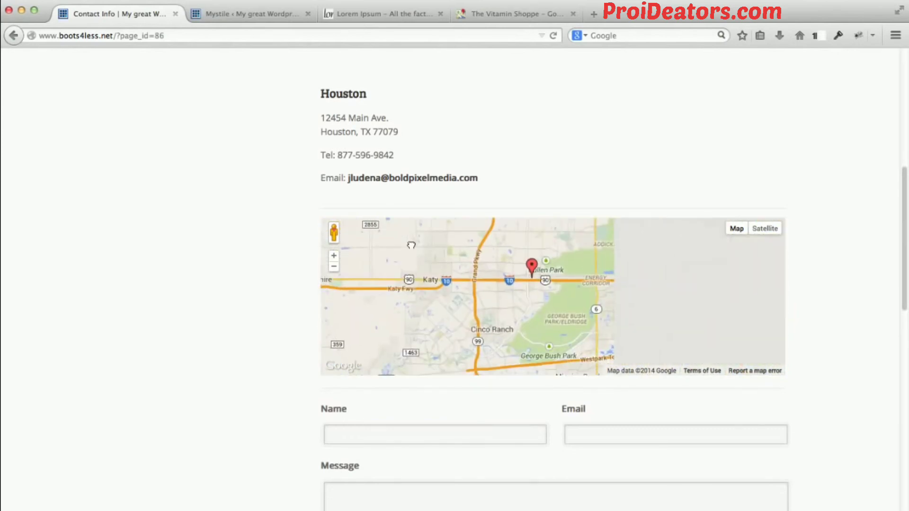
{"action": "mouse_move", "coordinate": [564, 308]}
{"action": "left_mouse_down"}
{"action": "mouse_move", "coordinate": [605, 316]}
{"action": "mouse_move", "coordinate": [591, 337]}
{"action": "left_mouse_up"}
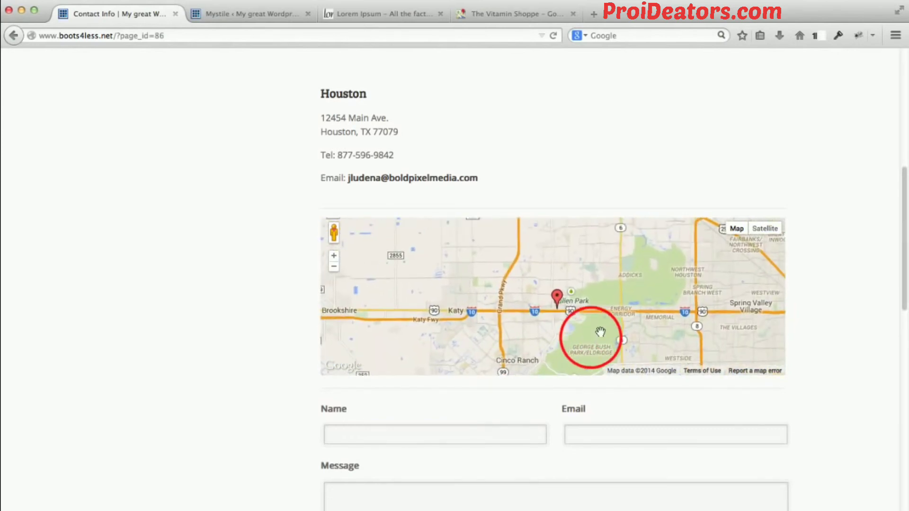
{"action": "scroll", "coordinate": [587, 296], "scroll_direction": "down", "scroll_amount": 1}
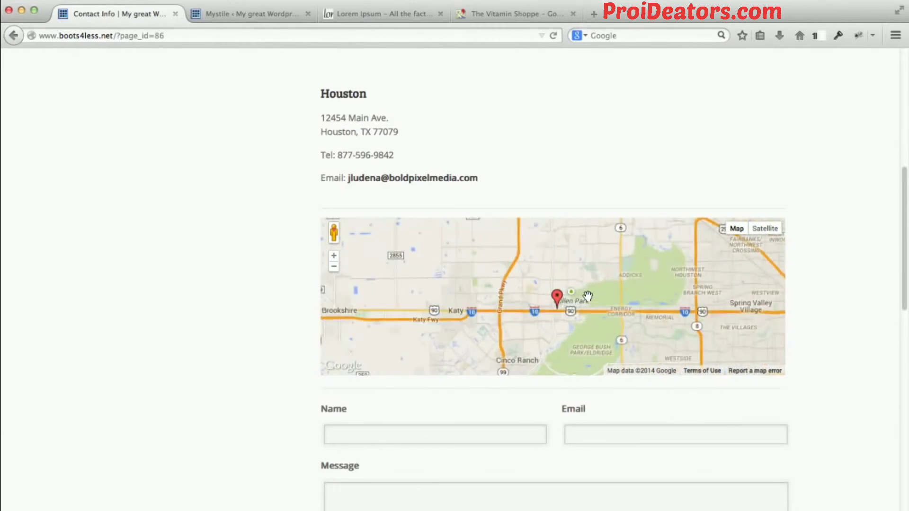
{"action": "scroll", "coordinate": [585, 297], "scroll_direction": "up", "scroll_amount": 2}
{"action": "left_click_drag", "start_coordinate": [581, 304], "coordinate": [586, 243]}
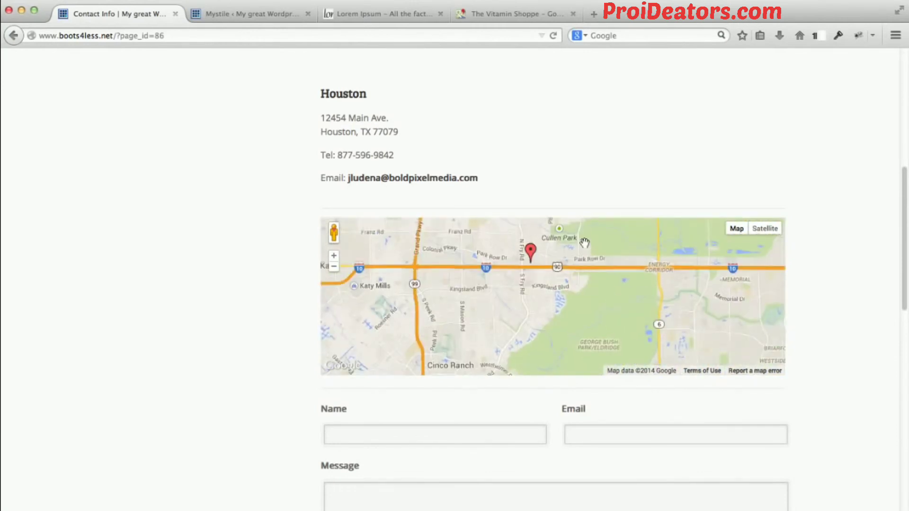
Return to the Mystile contact page settings, set the default map zoom level to 13, and save the changes.
{"action": "left_click", "coordinate": [261, 15]}
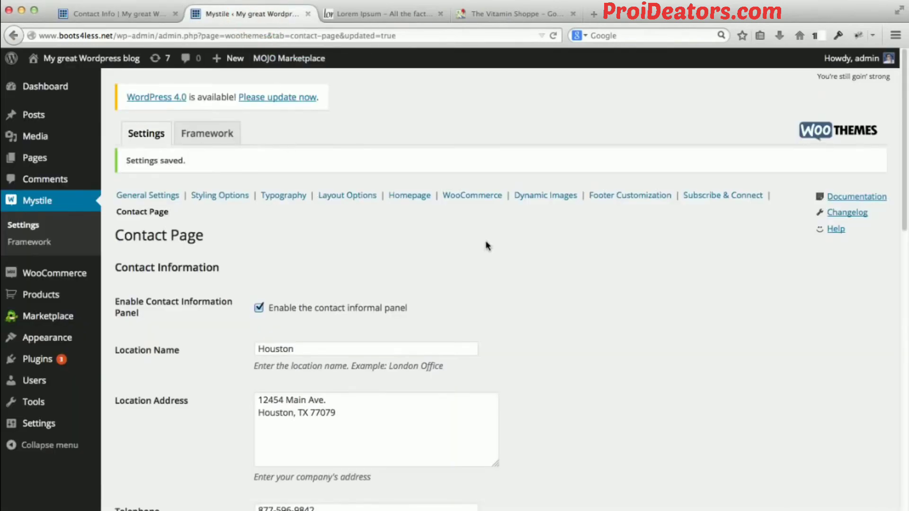
{"action": "scroll", "coordinate": [486, 244], "scroll_direction": "down", "scroll_amount": 3}
{"action": "scroll", "coordinate": [486, 242], "scroll_direction": "down", "scroll_amount": 13}
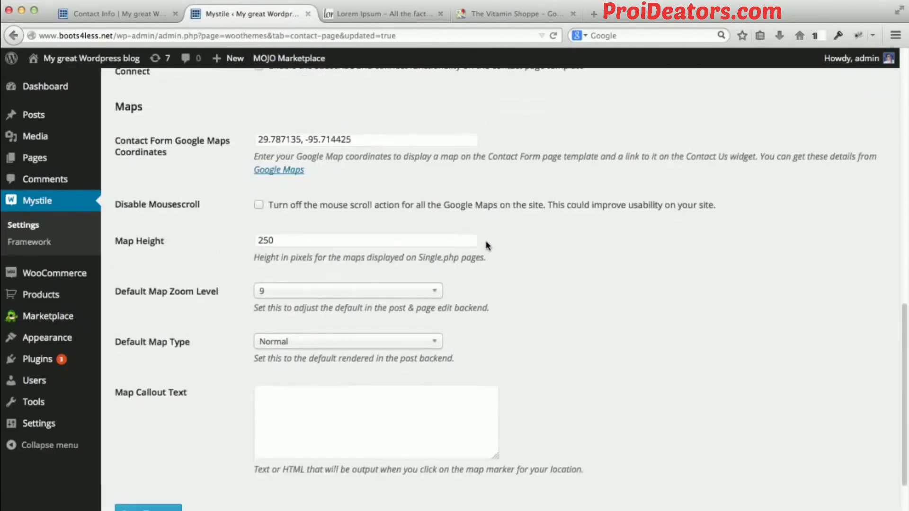
{"action": "left_click", "coordinate": [377, 242]}
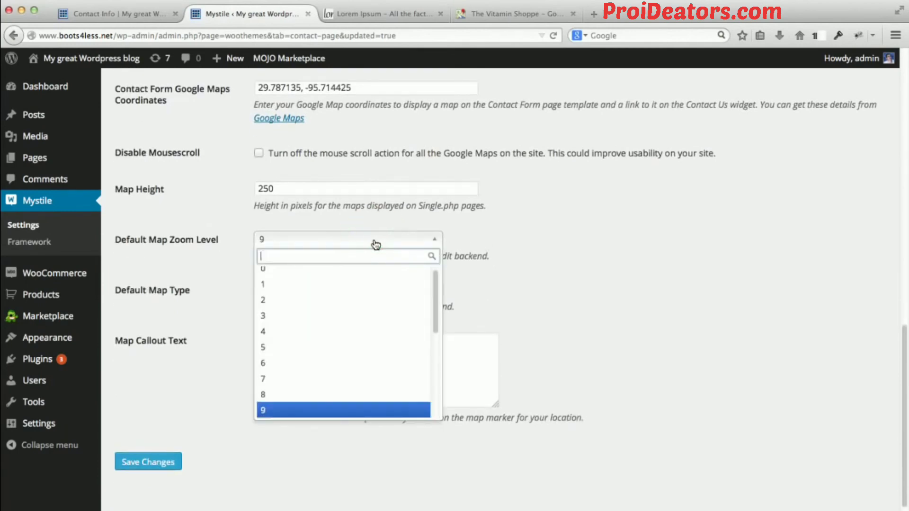
{"action": "scroll", "coordinate": [343, 283], "scroll_direction": "down", "scroll_amount": 4}
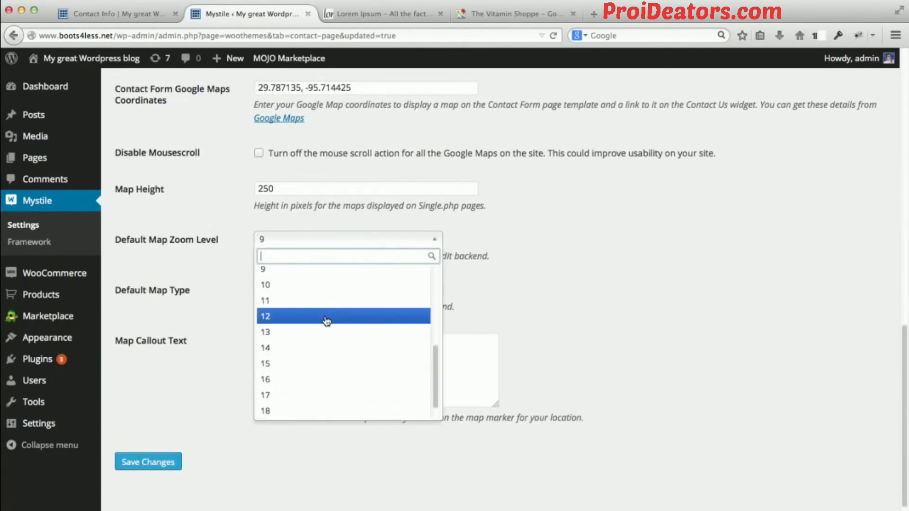
{"action": "left_click", "coordinate": [305, 331]}
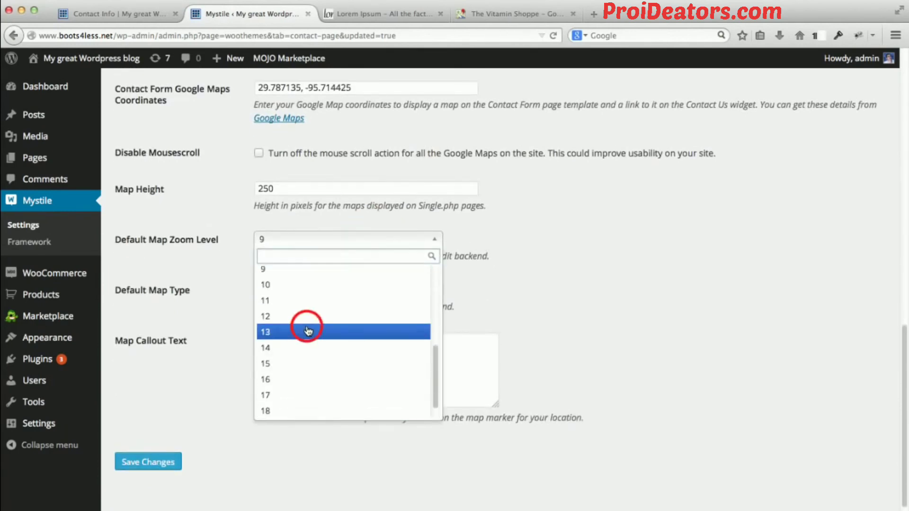
{"action": "left_click", "coordinate": [149, 462]}
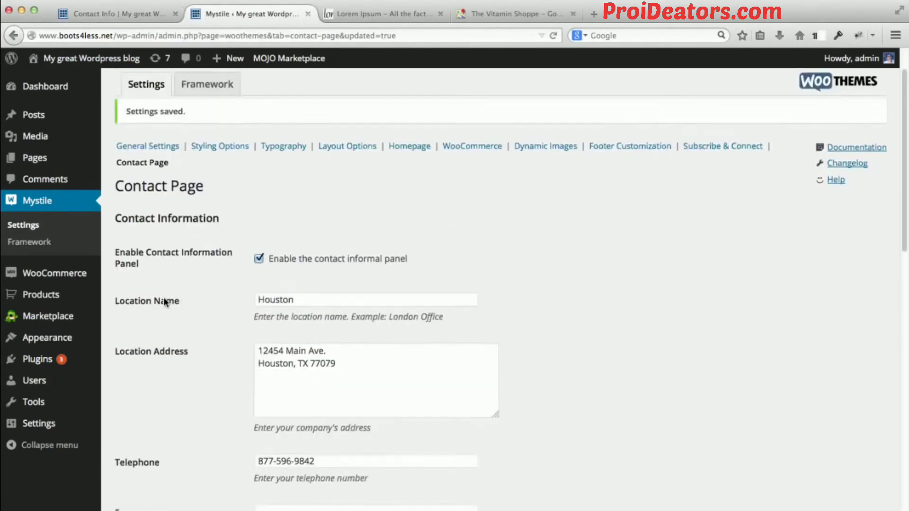
Set the map height to 400 pixels in the Maps settings and save the changes.
{"action": "scroll", "coordinate": [163, 298], "scroll_direction": "down", "scroll_amount": 10}
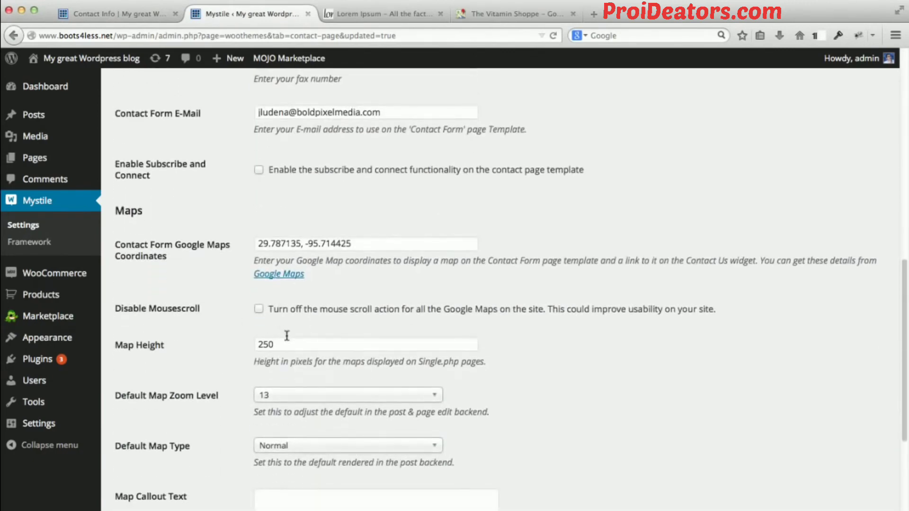
{"action": "double_click", "coordinate": [291, 344]}
{"action": "type", "text": "400"}
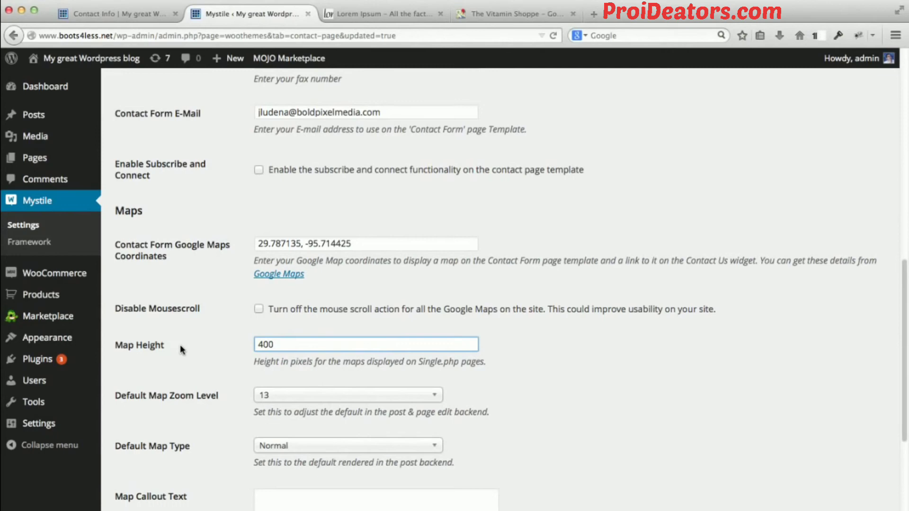
{"action": "scroll", "coordinate": [180, 345], "scroll_direction": "down", "scroll_amount": 4}
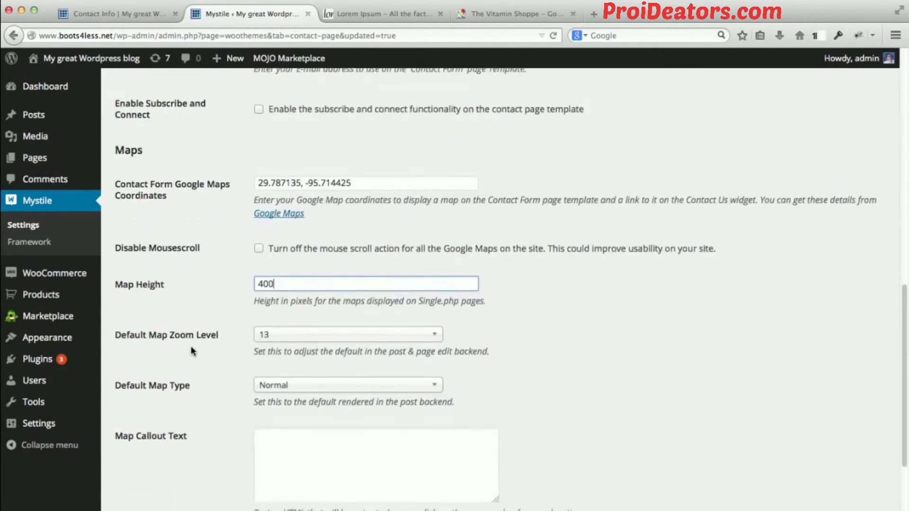
{"action": "left_click", "coordinate": [144, 450]}
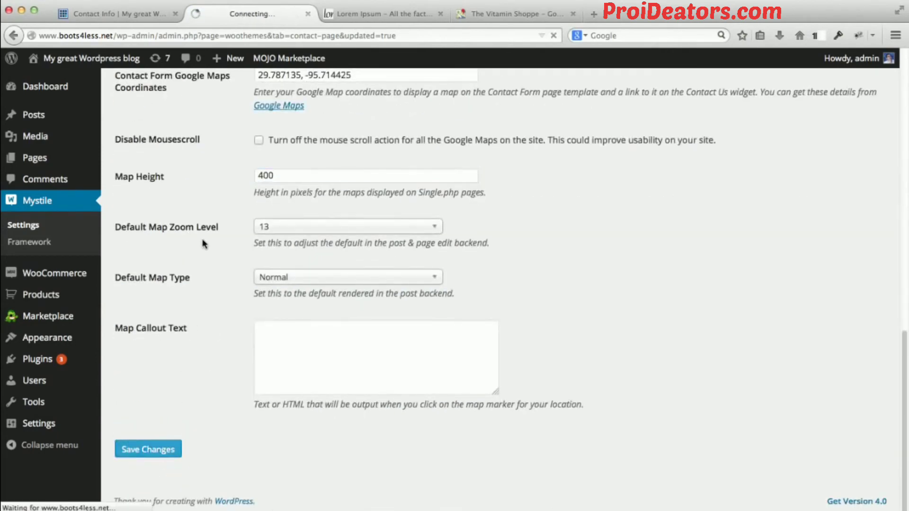
Reload the storefront's Contact Info page and check the map's height and zoom around the marker.
{"action": "left_click", "coordinate": [126, 11]}
{"action": "left_click", "coordinate": [234, 35]}
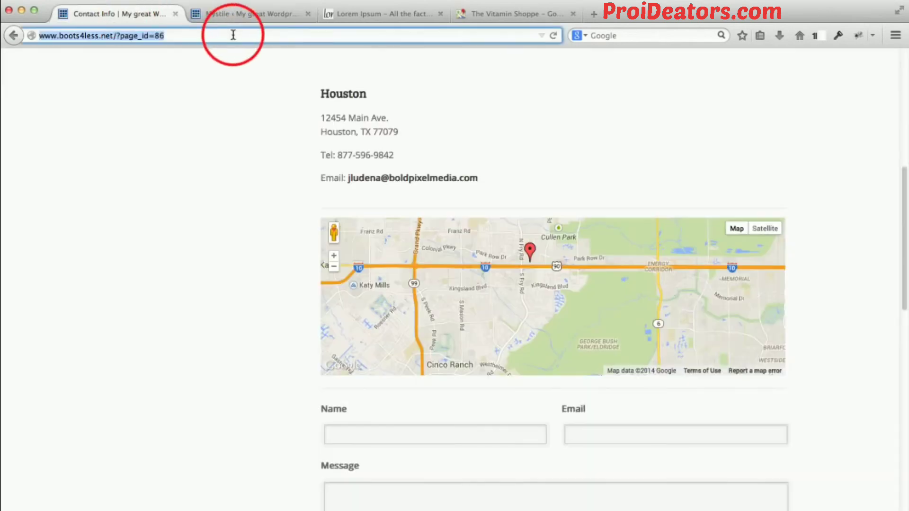
{"action": "key", "text": "Return"}
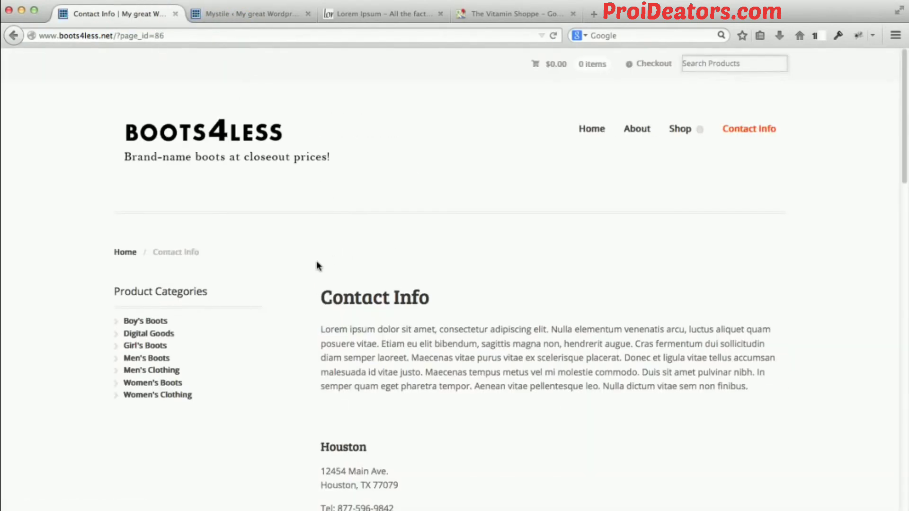
{"action": "scroll", "coordinate": [296, 269], "scroll_direction": "down", "scroll_amount": 5}
{"action": "scroll", "coordinate": [296, 271], "scroll_direction": "down", "scroll_amount": 4}
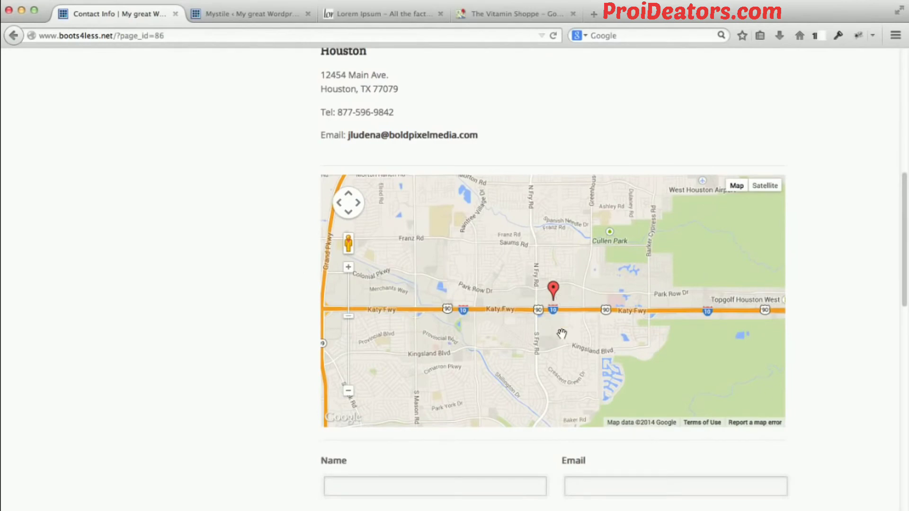
{"action": "scroll", "coordinate": [562, 333], "scroll_direction": "up", "scroll_amount": 5}
{"action": "scroll", "coordinate": [562, 333], "scroll_direction": "down", "scroll_amount": 5}
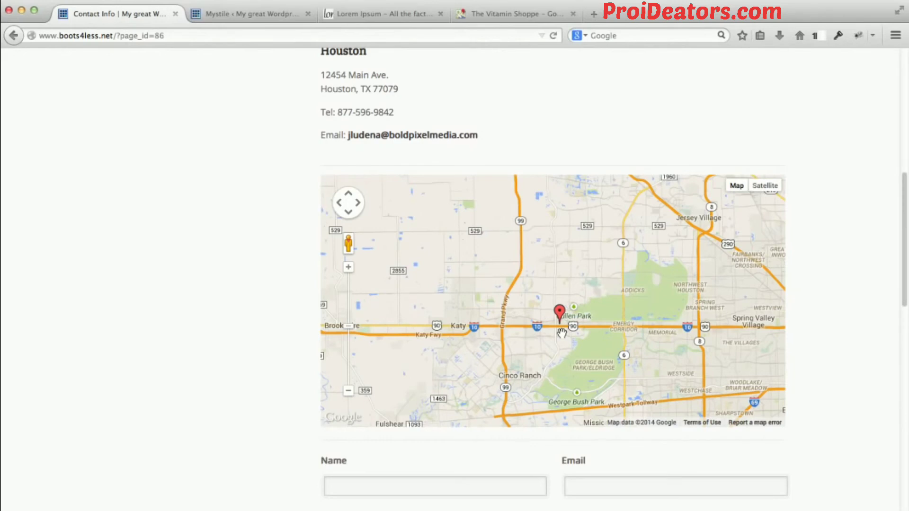
{"action": "scroll", "coordinate": [561, 333], "scroll_direction": "up", "scroll_amount": 3}
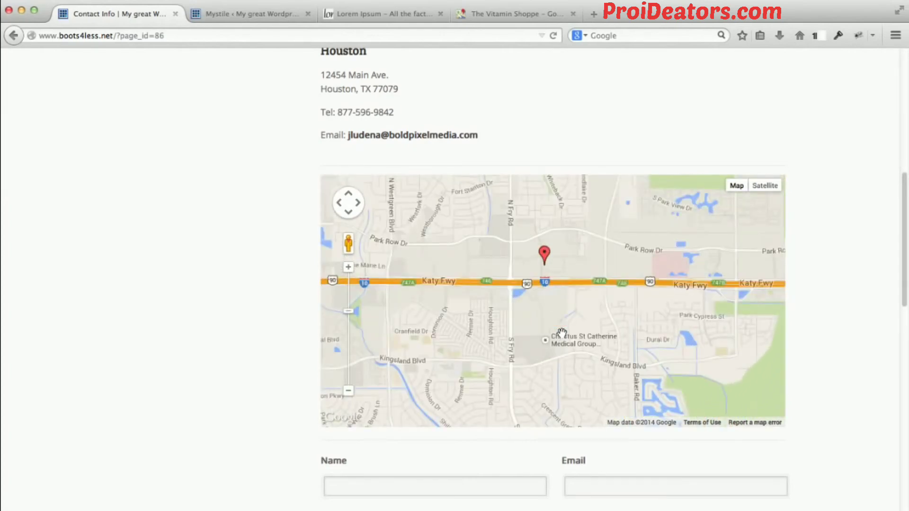
Review the contact information and map options in the Mystile contact page settings.
{"action": "left_click", "coordinate": [234, 19]}
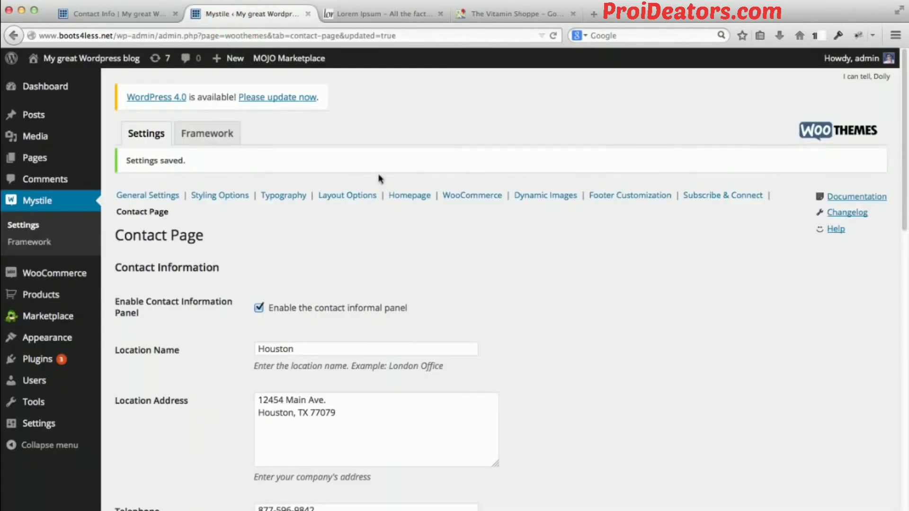
{"action": "scroll", "coordinate": [195, 227], "scroll_direction": "down", "scroll_amount": 7}
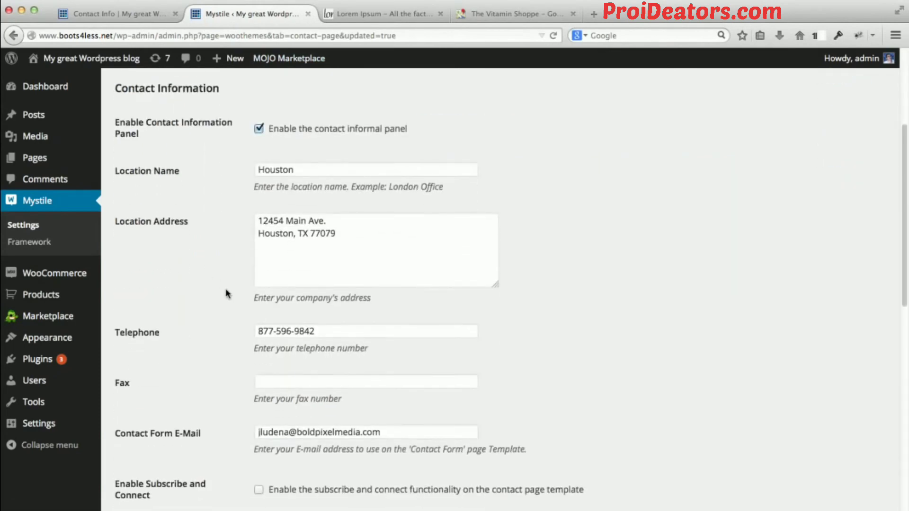
{"action": "scroll", "coordinate": [241, 299], "scroll_direction": "down", "scroll_amount": 5}
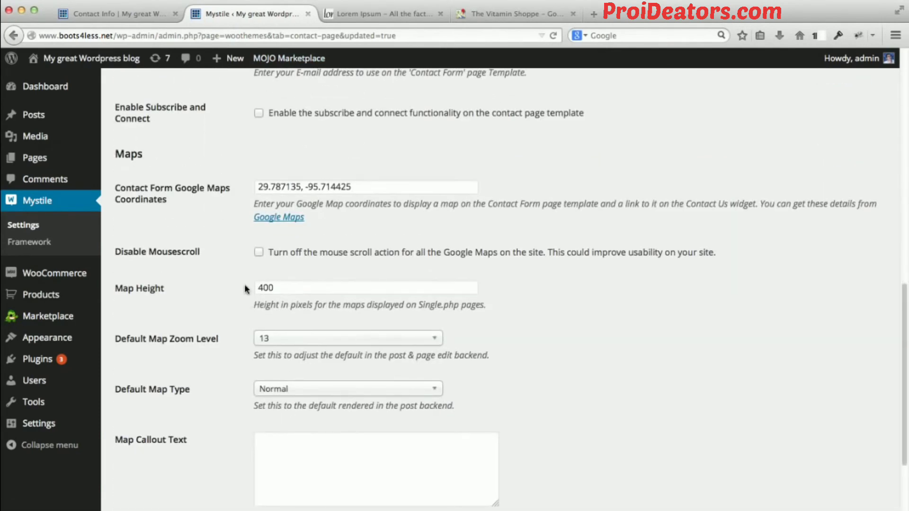
Go back to the storefront's Contact Info page and review its location details, map and contact form.
{"action": "left_click", "coordinate": [121, 16]}
{"action": "scroll", "coordinate": [181, 216], "scroll_direction": "up", "scroll_amount": 5}
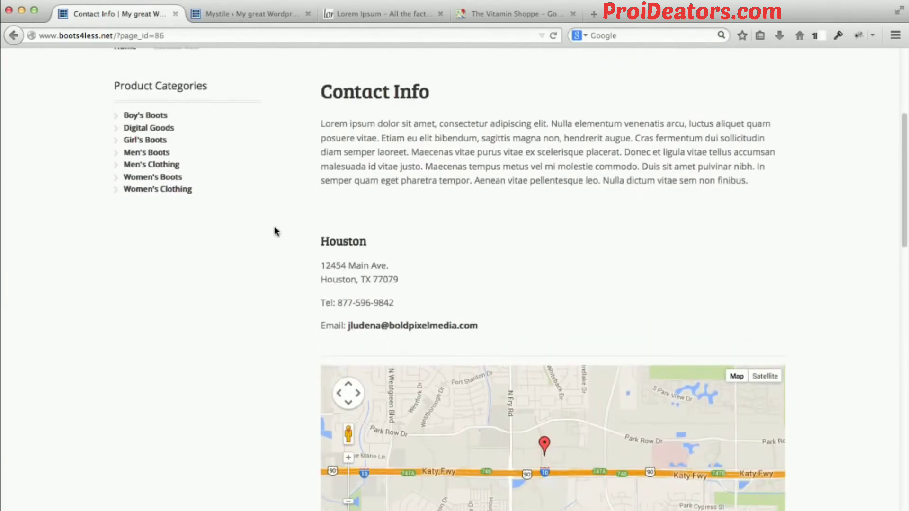
{"action": "scroll", "coordinate": [274, 231], "scroll_direction": "down", "scroll_amount": 5}
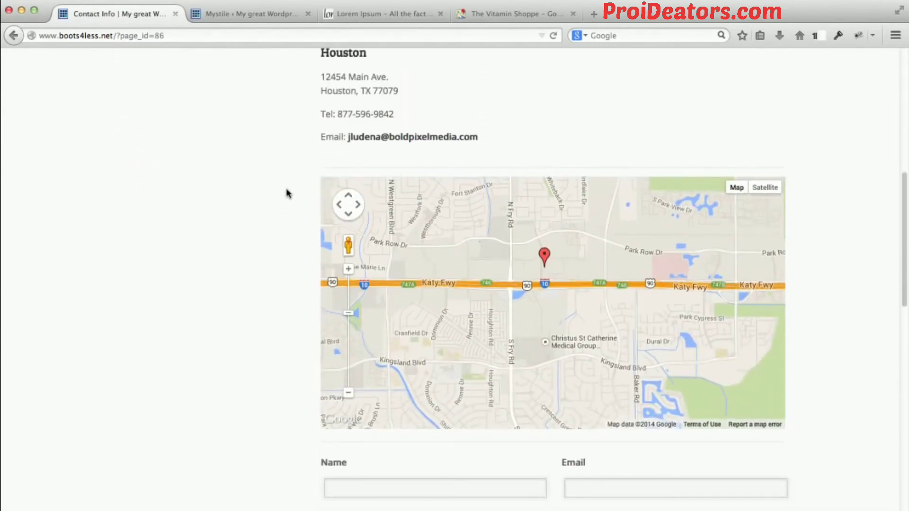
{"action": "scroll", "coordinate": [287, 190], "scroll_direction": "down", "scroll_amount": 1}
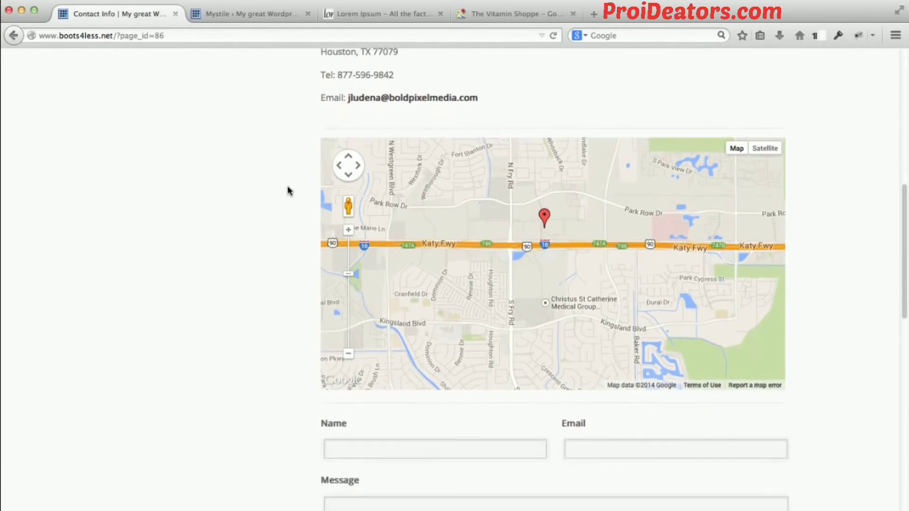
{"action": "scroll", "coordinate": [287, 191], "scroll_direction": "down", "scroll_amount": 4}
{"action": "scroll", "coordinate": [308, 242], "scroll_direction": "down", "scroll_amount": 3}
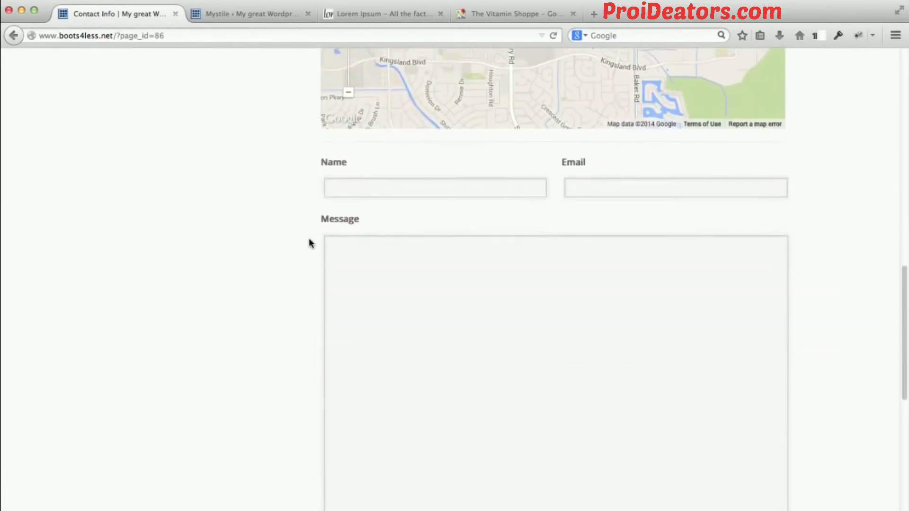
{"action": "scroll", "coordinate": [276, 264], "scroll_direction": "down", "scroll_amount": 2}
{"action": "scroll", "coordinate": [277, 264], "scroll_direction": "down", "scroll_amount": 1}
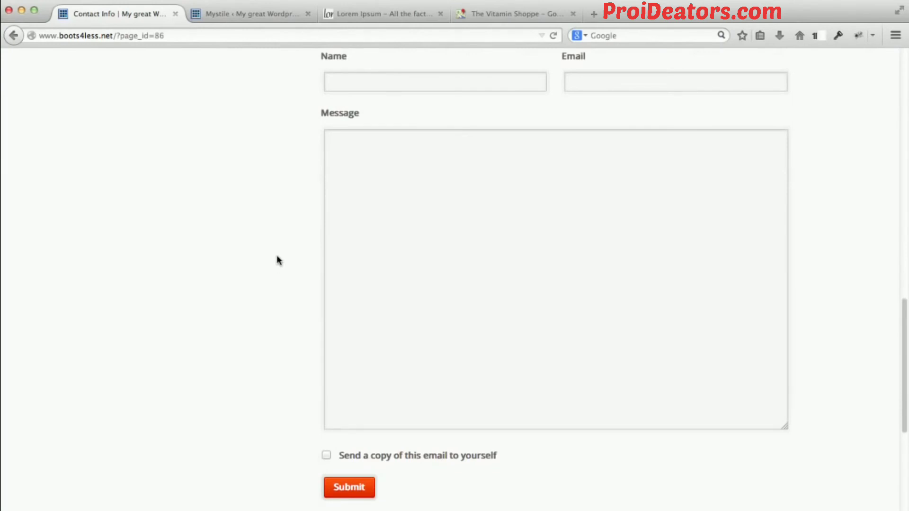
{"action": "scroll", "coordinate": [279, 251], "scroll_direction": "up", "scroll_amount": 1}
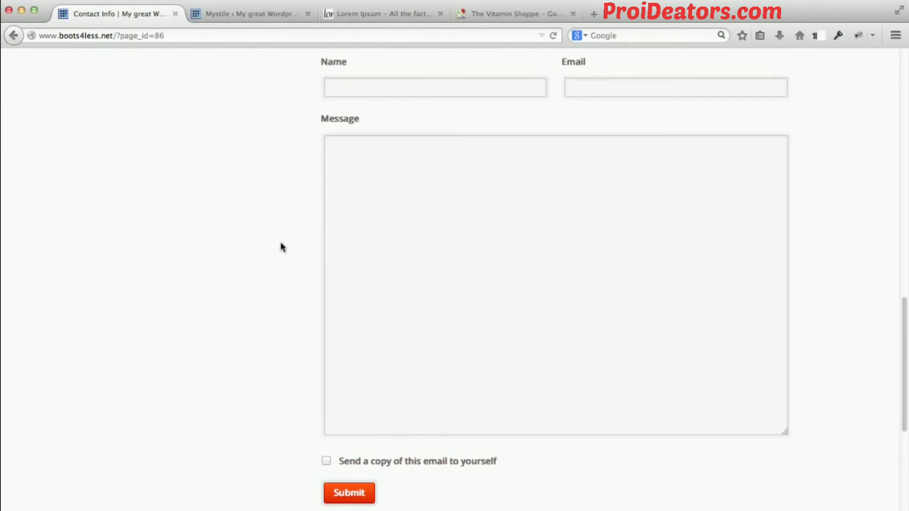
Enter the sender's full name and e-mail address in the contact form.
{"action": "left_click", "coordinate": [331, 90]}
{"action": "left_click", "coordinate": [651, 90]}
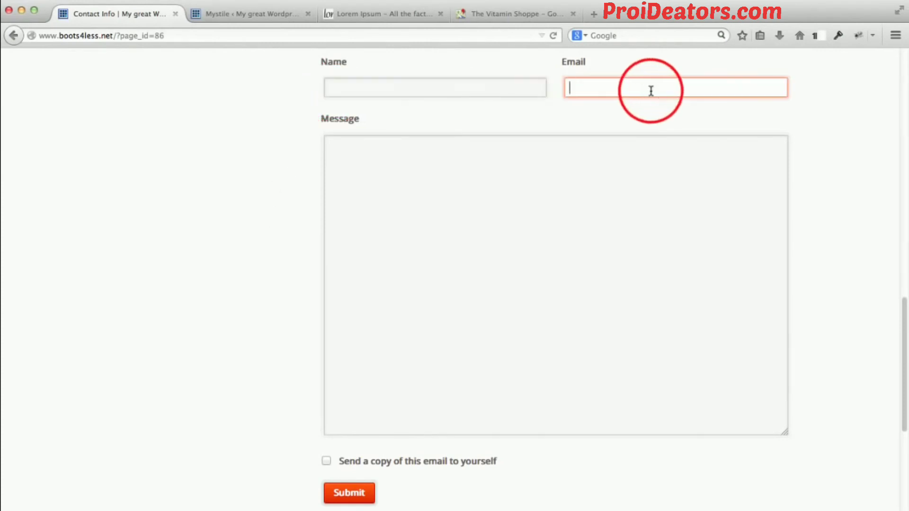
{"action": "left_click", "coordinate": [456, 89]}
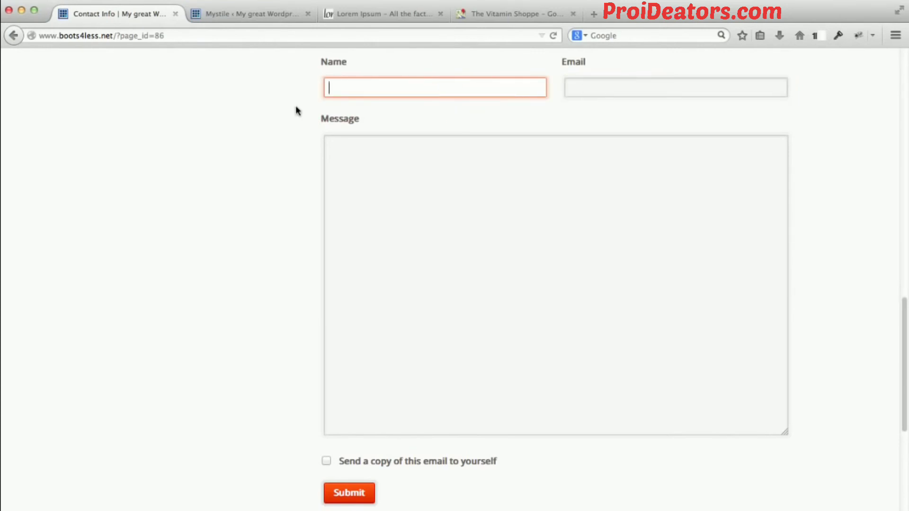
{"action": "key", "text": "Tab"}
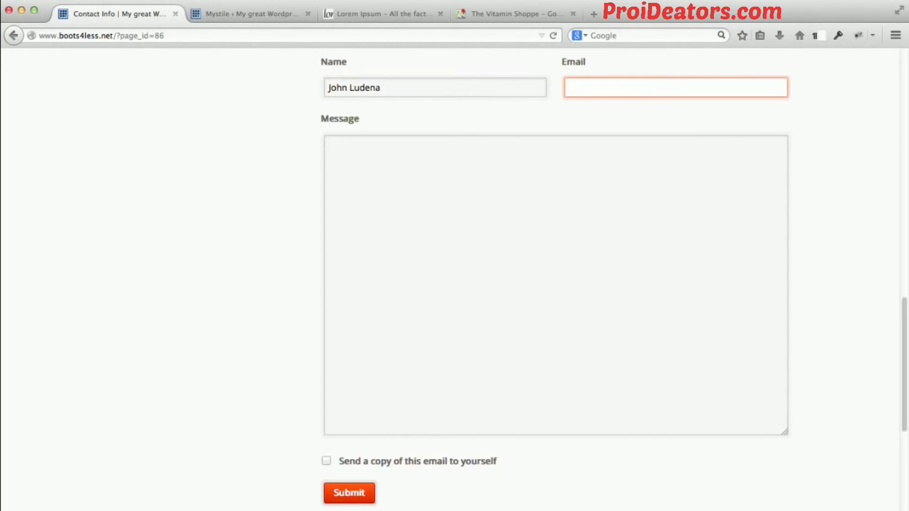
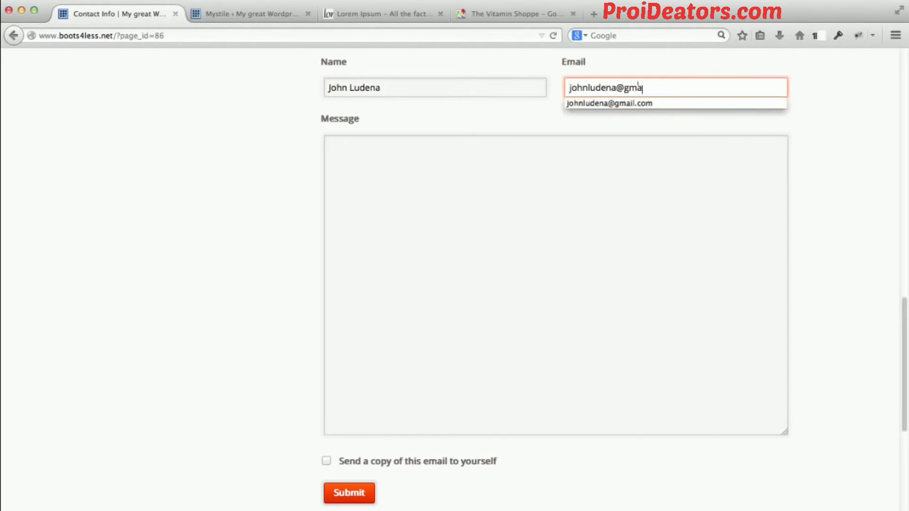
{"action": "key", "text": "Tab"}
Enter "test email!" as the contact form message and submit the form.
{"action": "type", "text": "test email"}
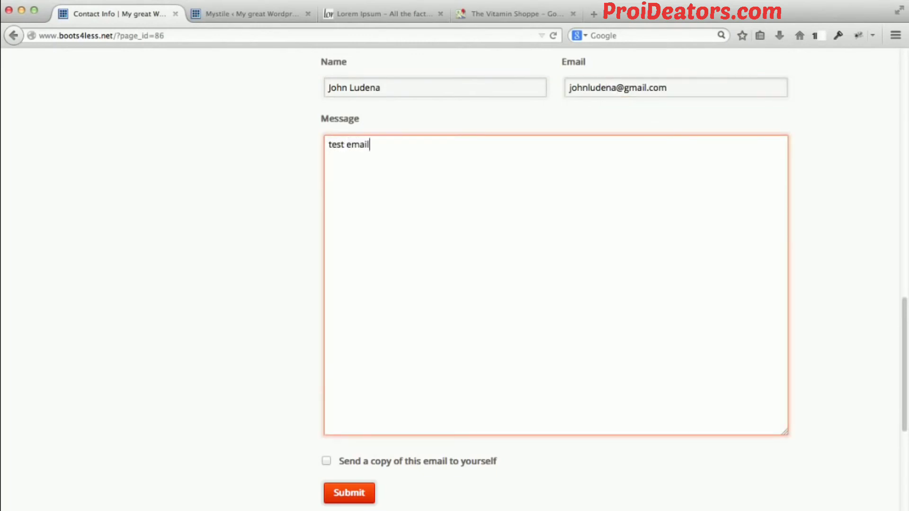
{"action": "type", "text": "!"}
{"action": "left_click", "coordinate": [360, 493]}
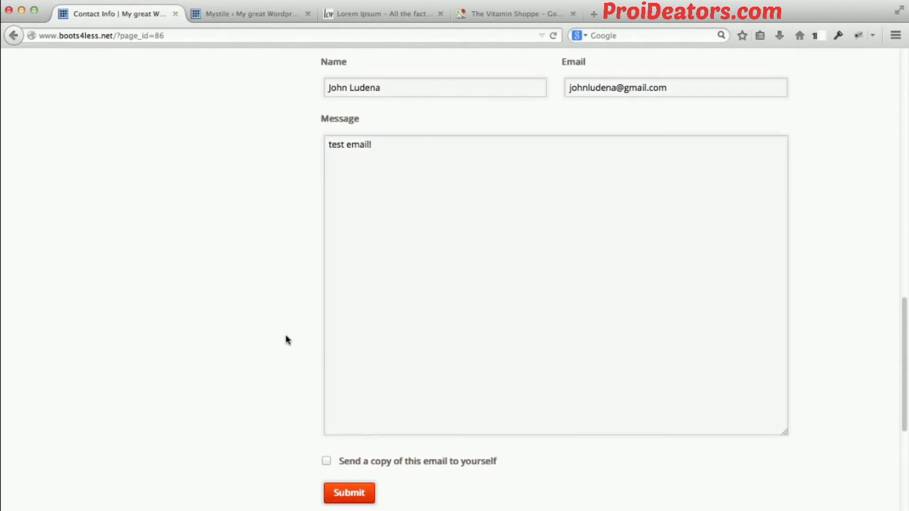
Check the contact form's submission status beneath the map on the Contact Info page.
{"action": "scroll", "coordinate": [287, 340], "scroll_direction": "down", "scroll_amount": 3}
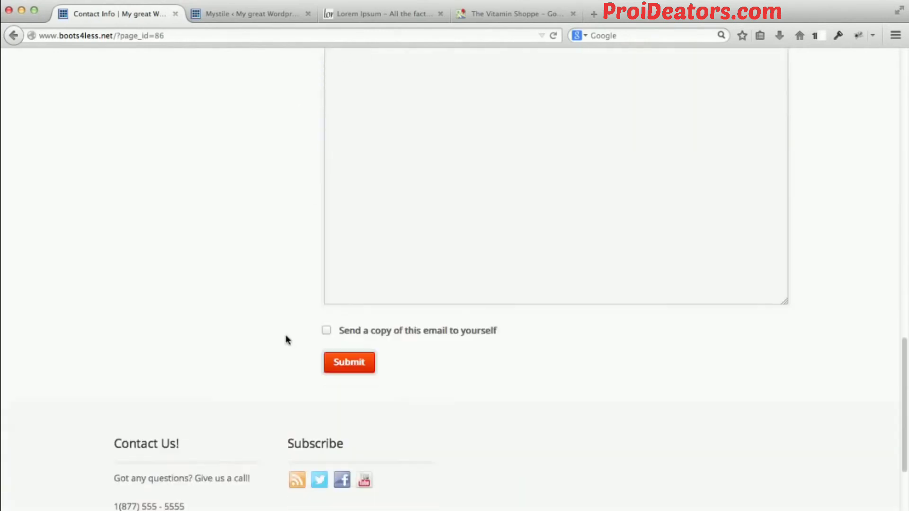
{"action": "scroll", "coordinate": [294, 325], "scroll_direction": "up", "scroll_amount": 2}
{"action": "scroll", "coordinate": [295, 325], "scroll_direction": "up", "scroll_amount": 3}
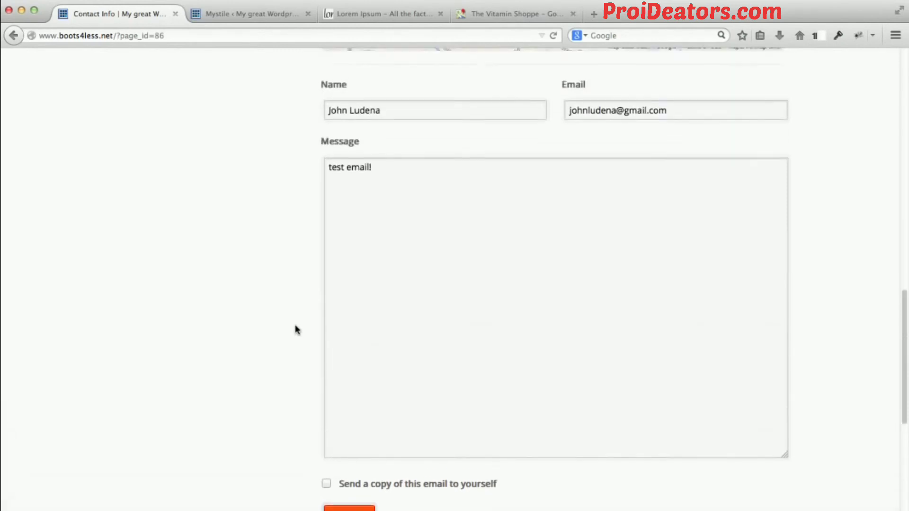
{"action": "scroll", "coordinate": [294, 327], "scroll_direction": "up", "scroll_amount": 3}
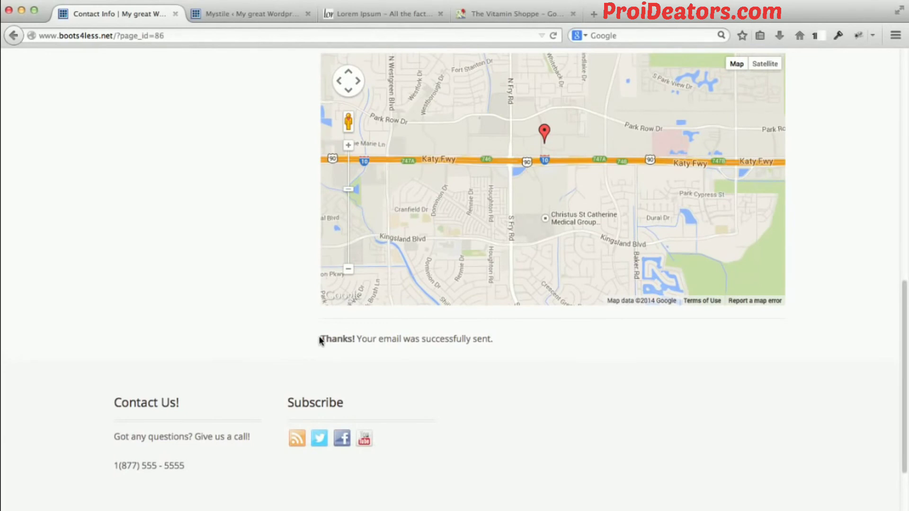
{"action": "left_click_drag", "start_coordinate": [316, 339], "coordinate": [493, 340]}
{"action": "left_click", "coordinate": [497, 342]}
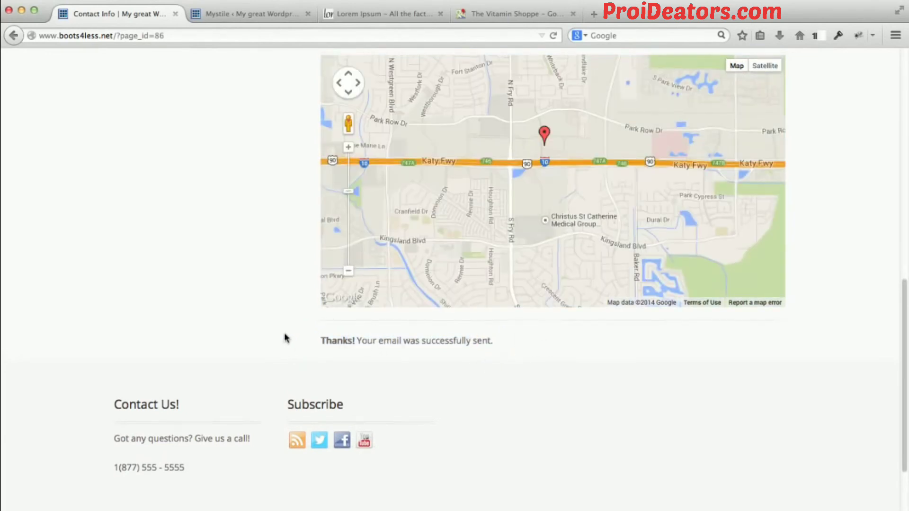
Test the Houston location's e-mail link, then close the new message draft and the Mail window to return to the storefront.
{"action": "scroll", "coordinate": [285, 337], "scroll_direction": "up", "scroll_amount": 7}
{"action": "scroll", "coordinate": [284, 337], "scroll_direction": "up", "scroll_amount": 1}
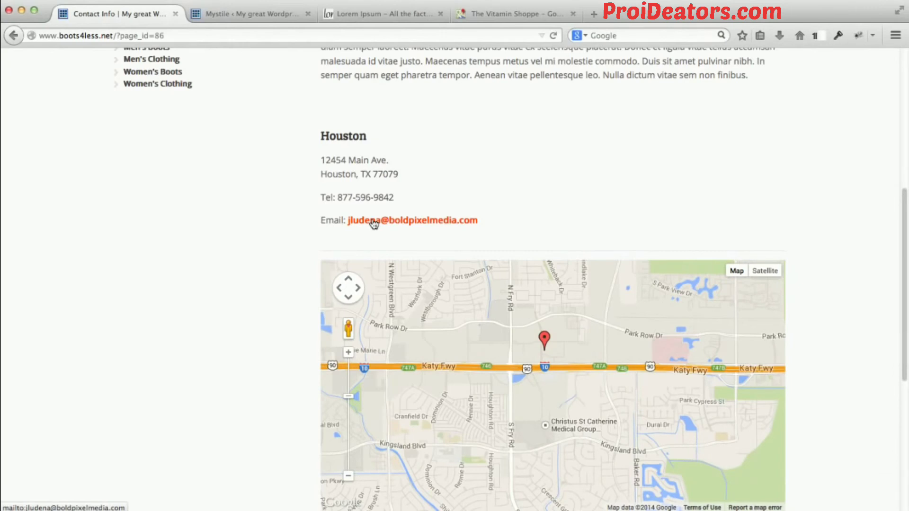
{"action": "left_click", "coordinate": [373, 222]}
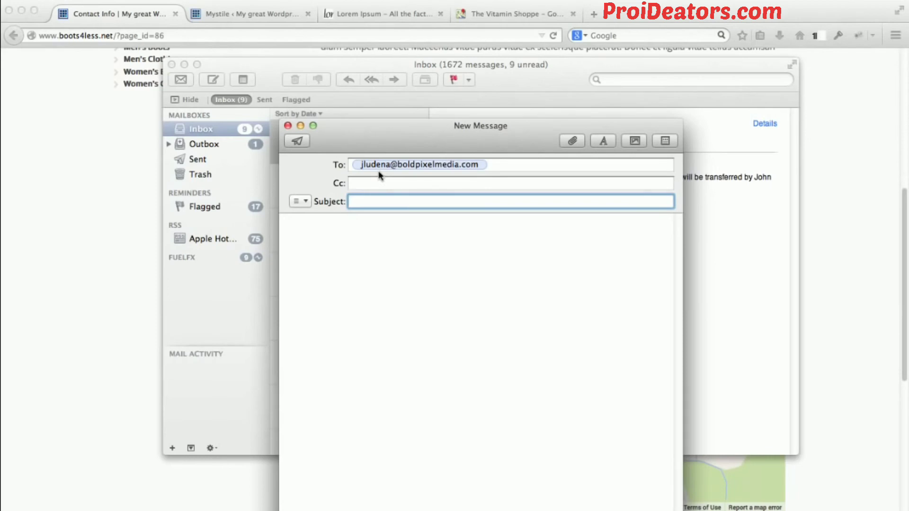
{"action": "left_click", "coordinate": [287, 126]}
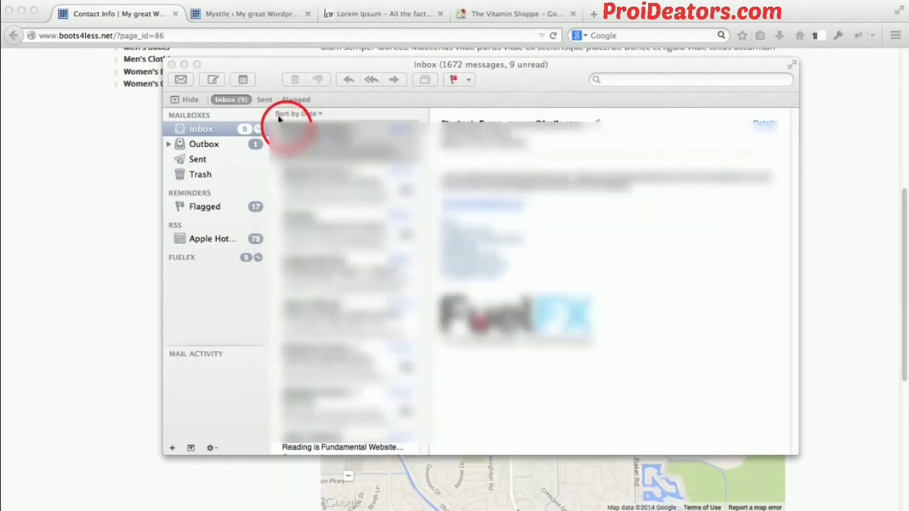
{"action": "left_click", "coordinate": [186, 65]}
{"action": "left_click", "coordinate": [150, 227]}
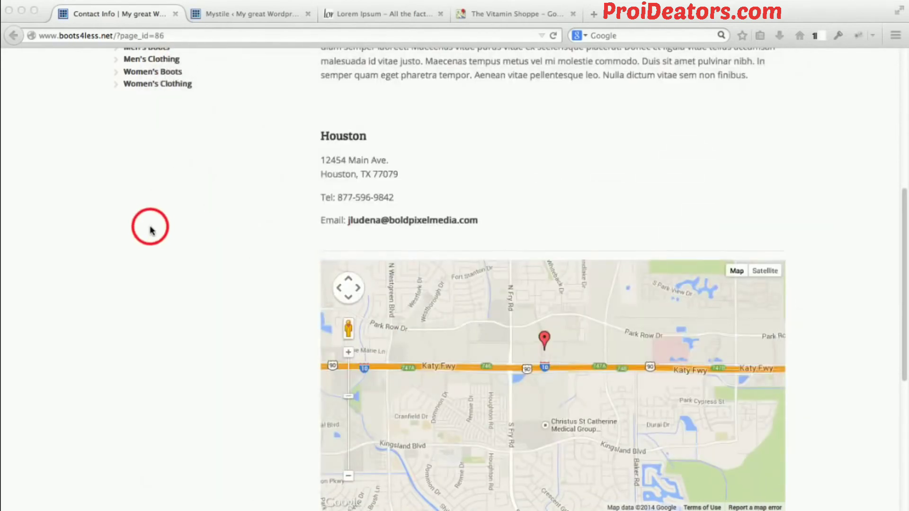
Review the Contact Info page's location details, map and form area up to the site header.
{"action": "scroll", "coordinate": [220, 224], "scroll_direction": "down", "scroll_amount": 5}
{"action": "scroll", "coordinate": [219, 224], "scroll_direction": "down", "scroll_amount": 1}
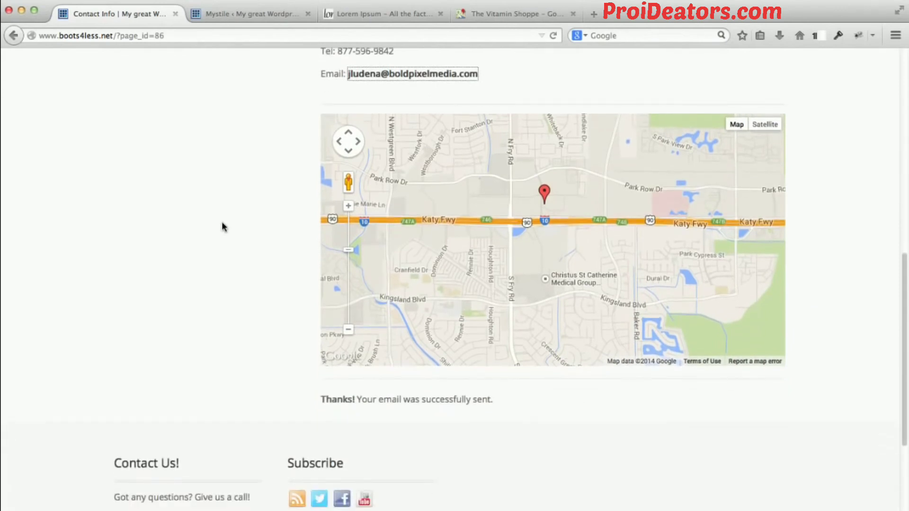
{"action": "scroll", "coordinate": [225, 236], "scroll_direction": "up", "scroll_amount": 2}
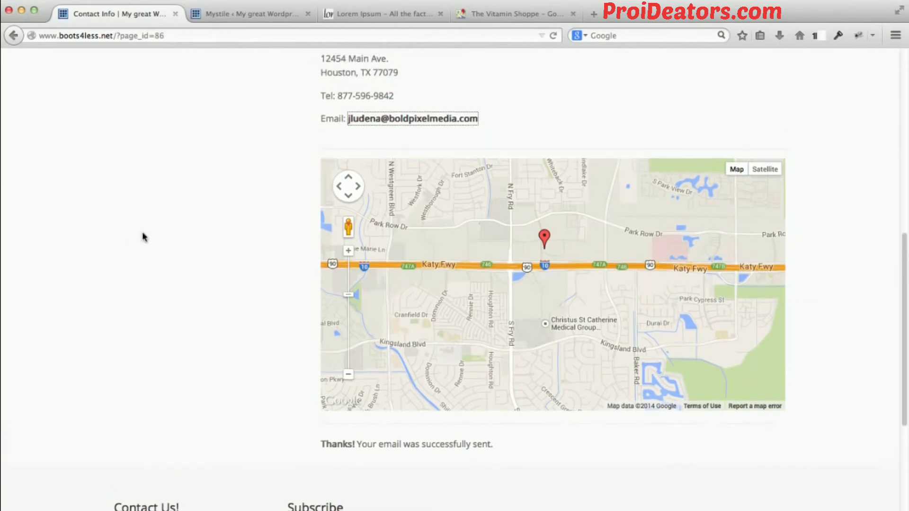
{"action": "scroll", "coordinate": [106, 239], "scroll_direction": "up", "scroll_amount": 3}
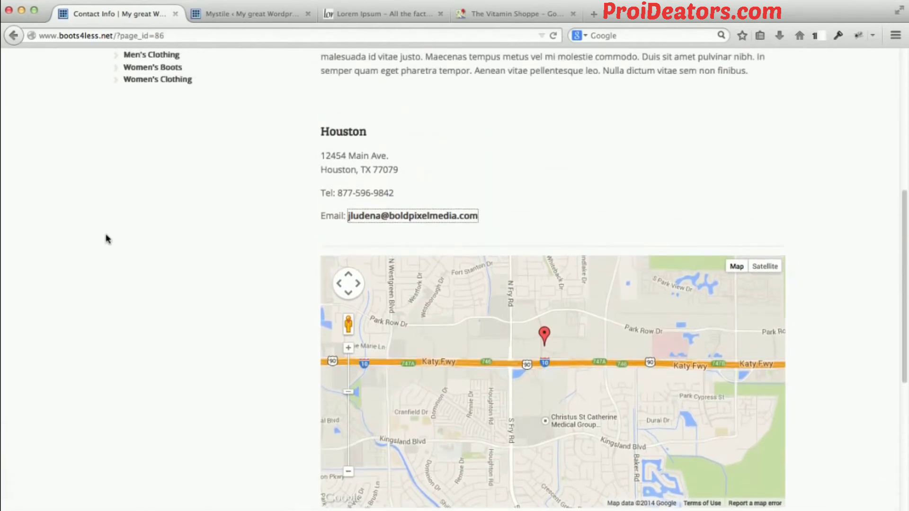
{"action": "scroll", "coordinate": [100, 261], "scroll_direction": "up", "scroll_amount": 6}
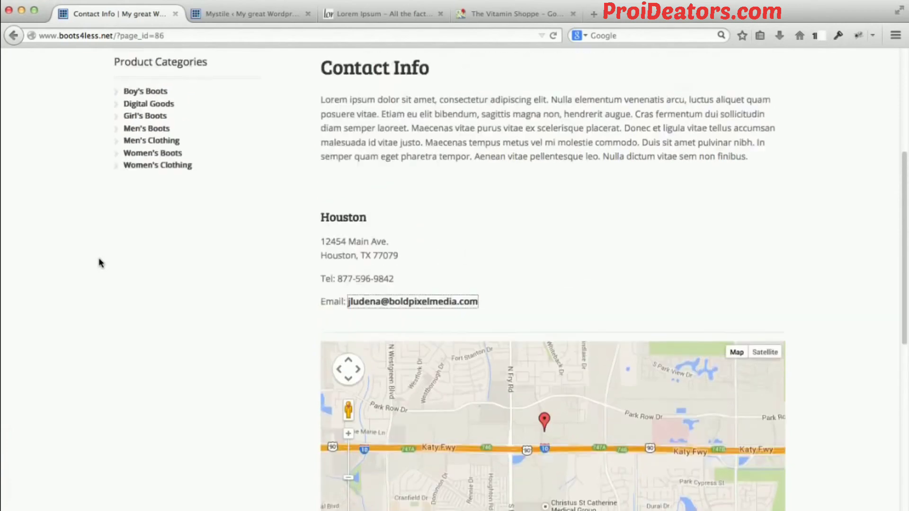
{"action": "scroll", "coordinate": [234, 256], "scroll_direction": "up", "scroll_amount": 4}
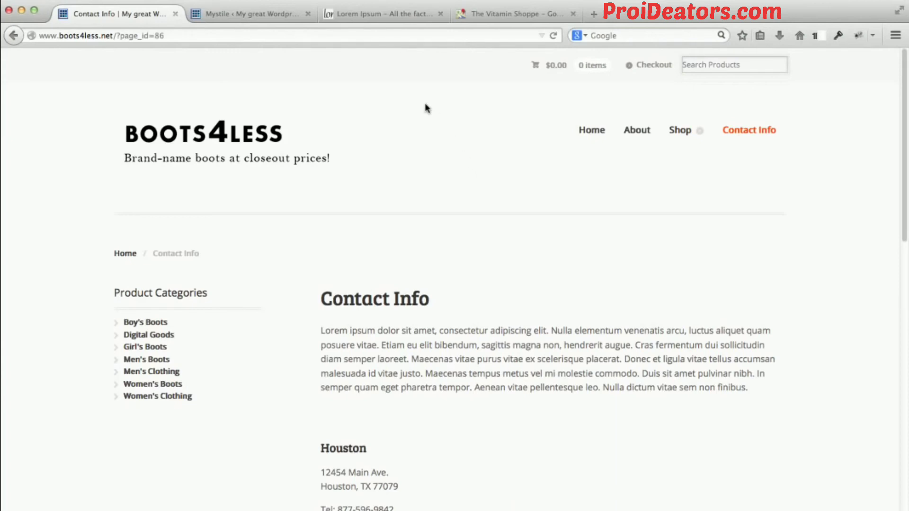
Return to the WordPress admin and start a new page from the list of all pages.
{"action": "left_click", "coordinate": [254, 15]}
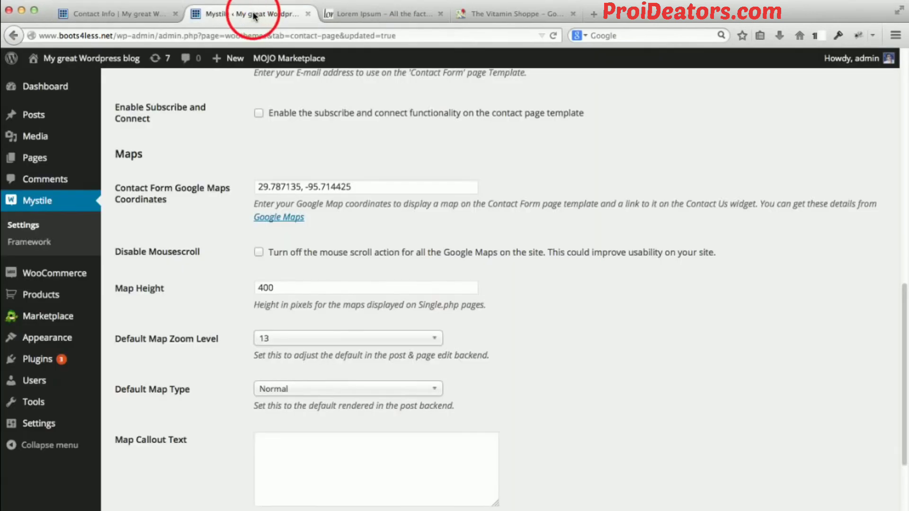
{"action": "scroll", "coordinate": [203, 120], "scroll_direction": "up", "scroll_amount": 7}
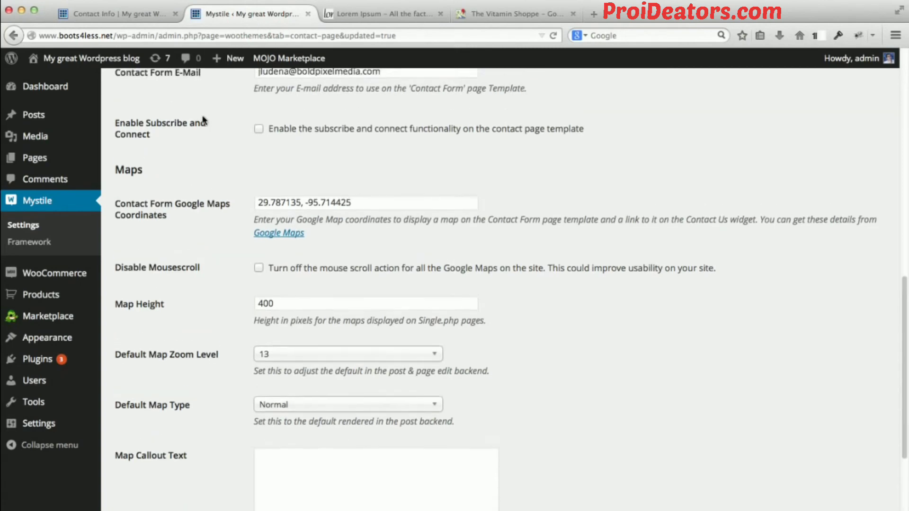
{"action": "scroll", "coordinate": [214, 169], "scroll_direction": "up", "scroll_amount": 5}
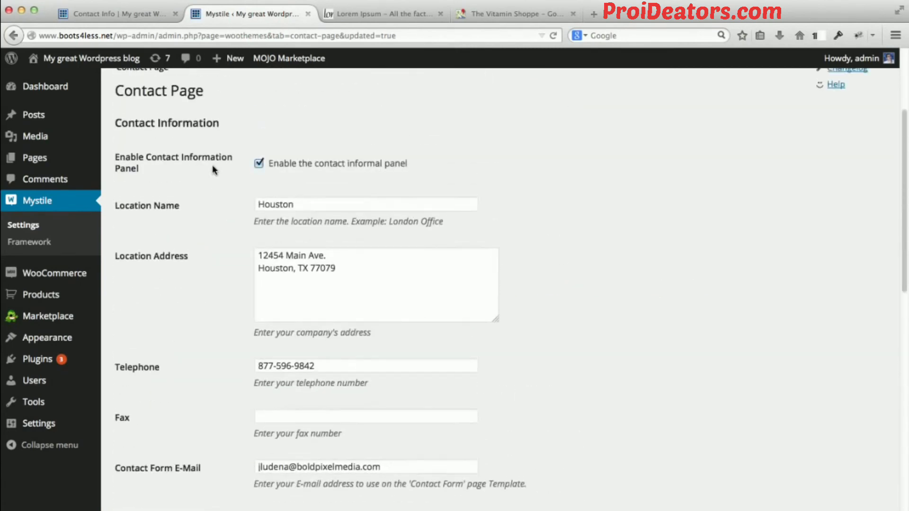
{"action": "mouse_move", "coordinate": [36, 159]}
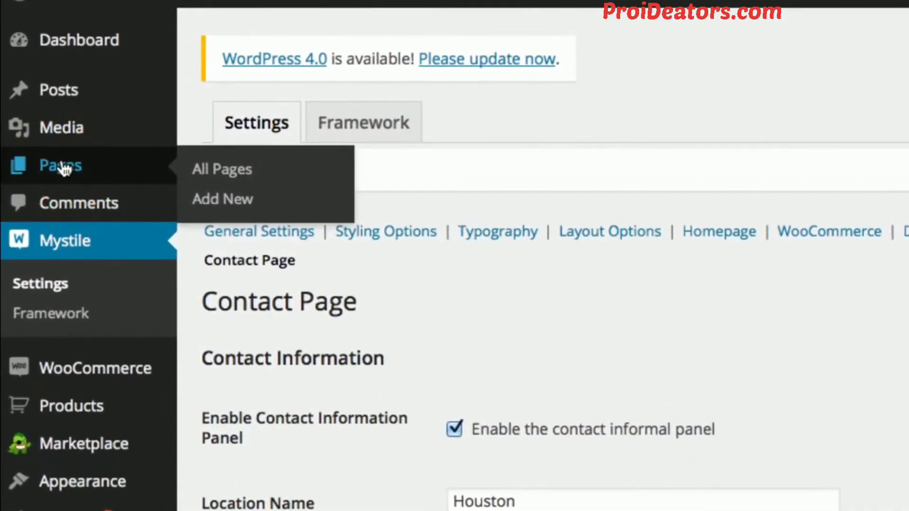
{"action": "left_click", "coordinate": [57, 166]}
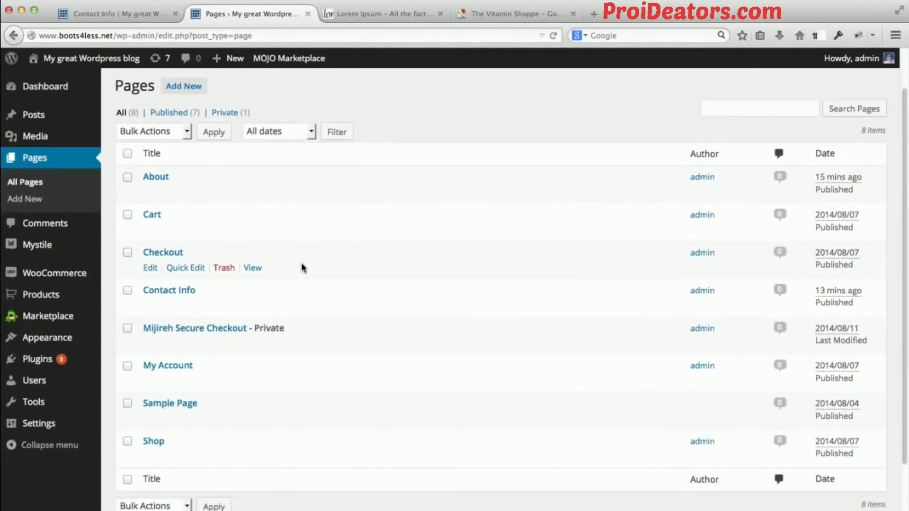
{"action": "scroll", "coordinate": [303, 268], "scroll_direction": "down", "scroll_amount": 1}
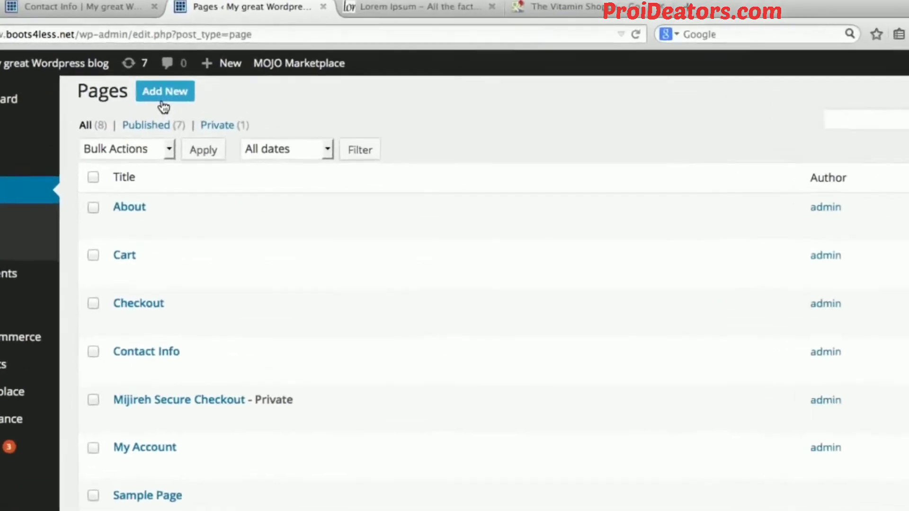
{"action": "left_click", "coordinate": [164, 105]}
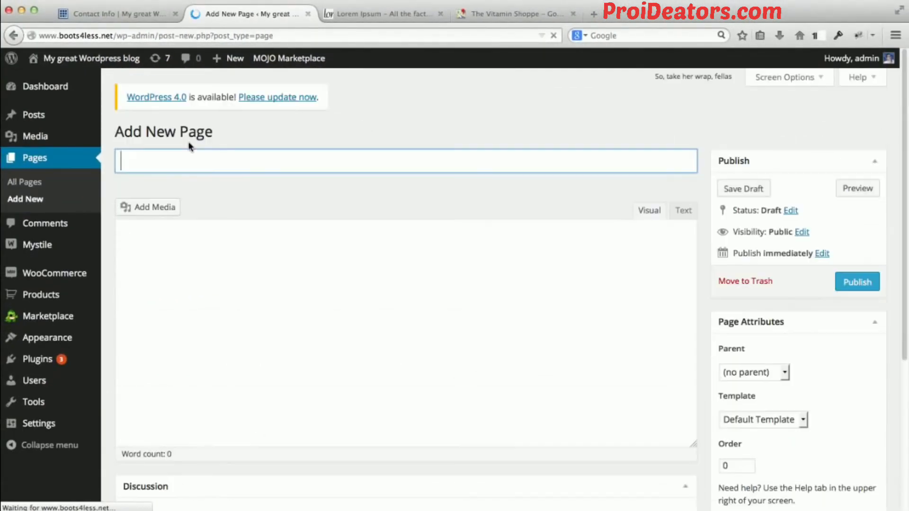
Title the new page "News".
{"action": "left_click", "coordinate": [172, 158]}
{"action": "type", "text": "B"}
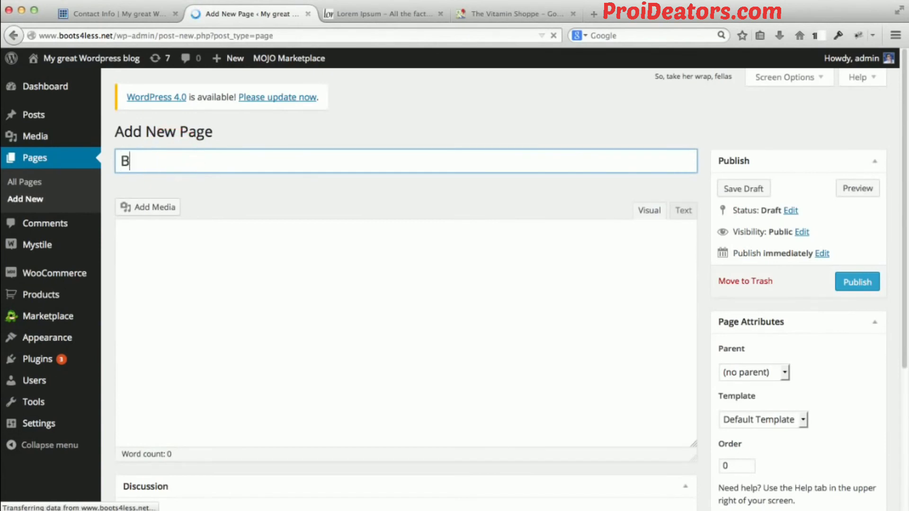
{"action": "key", "text": "BackSpace"}
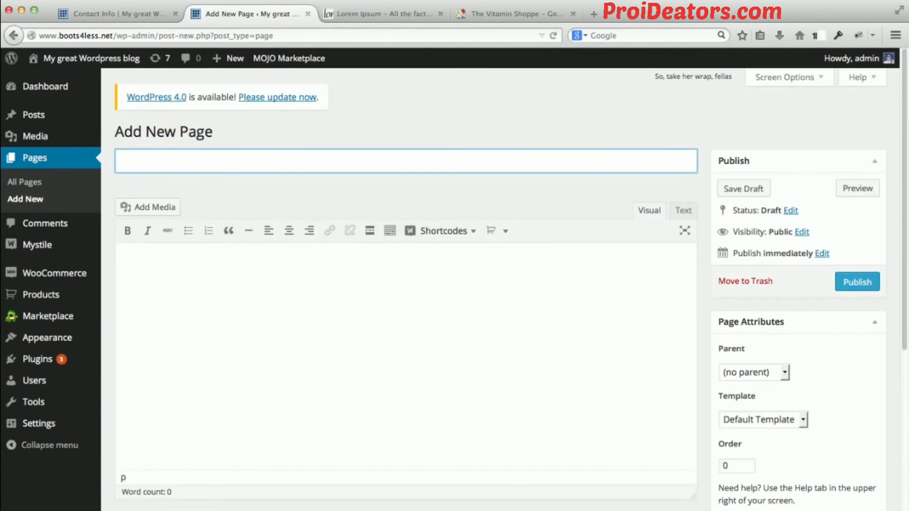
{"action": "type", "text": "News"}
{"action": "left_click", "coordinate": [254, 192]}
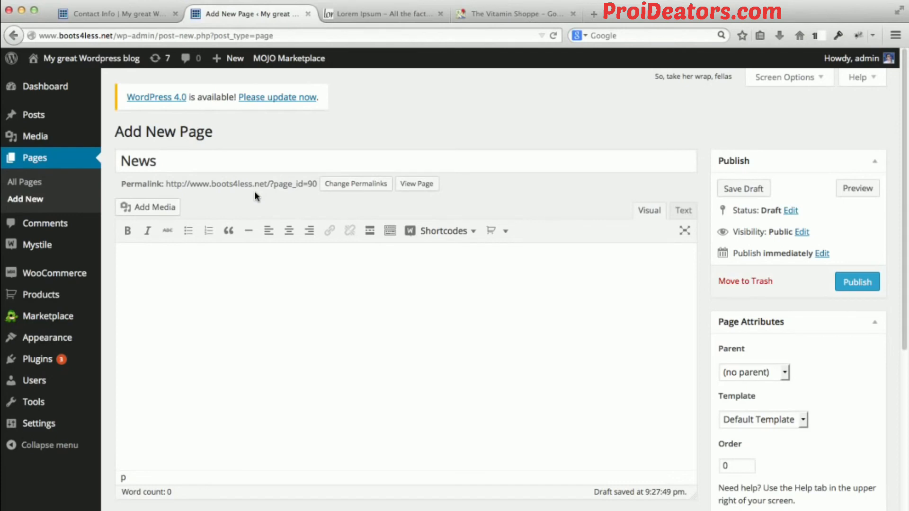
Assign the Blog template to the News page and publish it.
{"action": "scroll", "coordinate": [702, 211], "scroll_direction": "down", "scroll_amount": 2}
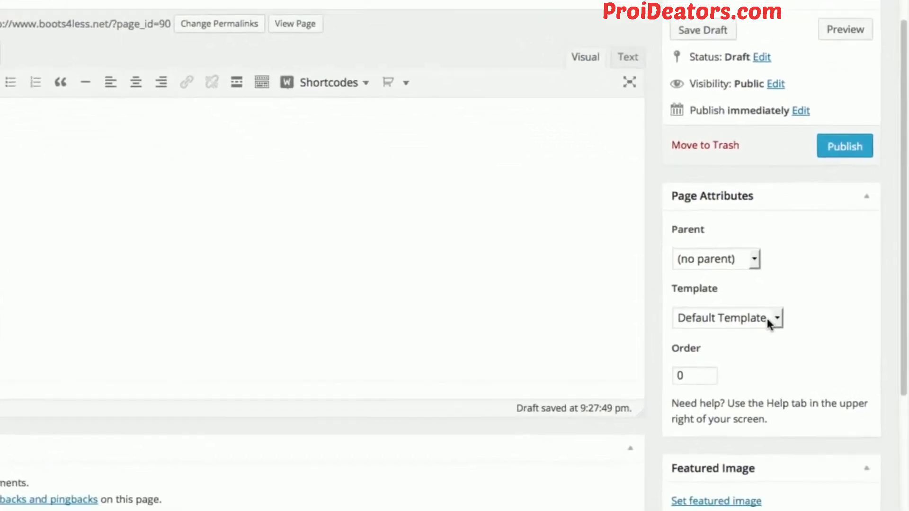
{"action": "left_click", "coordinate": [786, 355]}
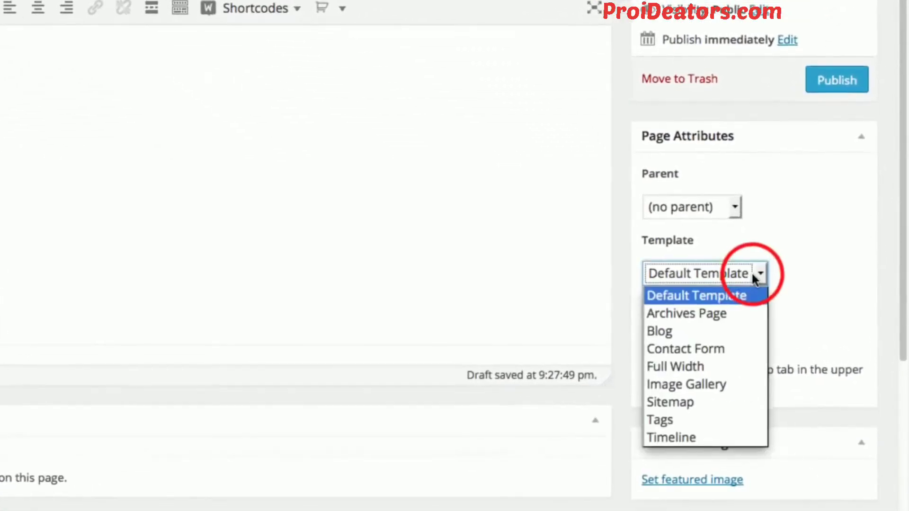
{"action": "left_click", "coordinate": [685, 330]}
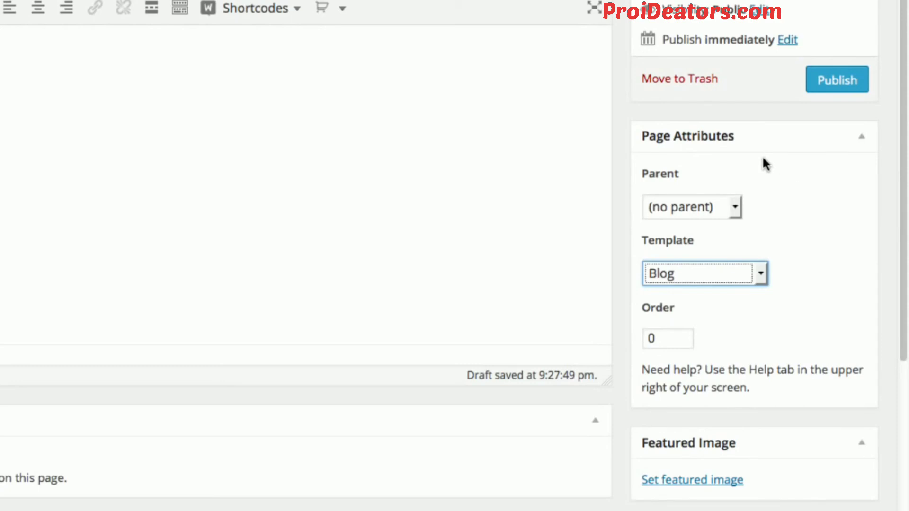
{"action": "left_click", "coordinate": [759, 277]}
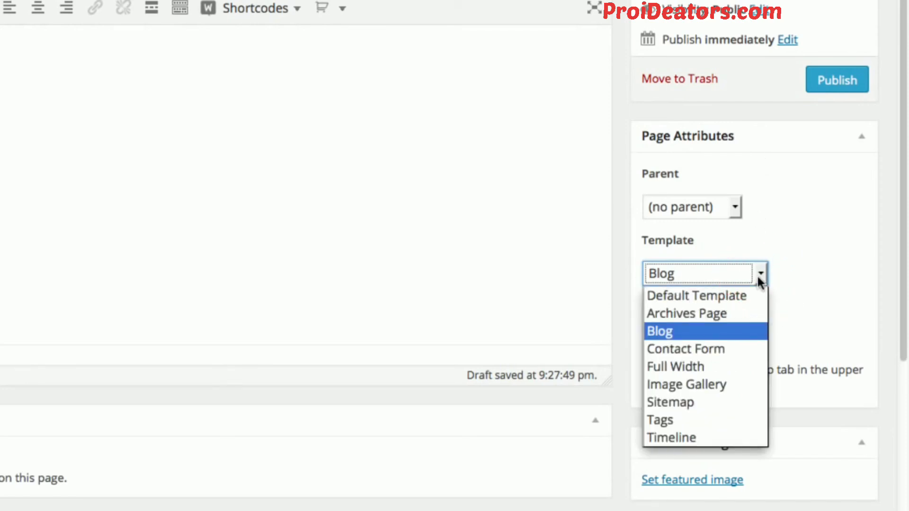
{"action": "left_click", "coordinate": [757, 275]}
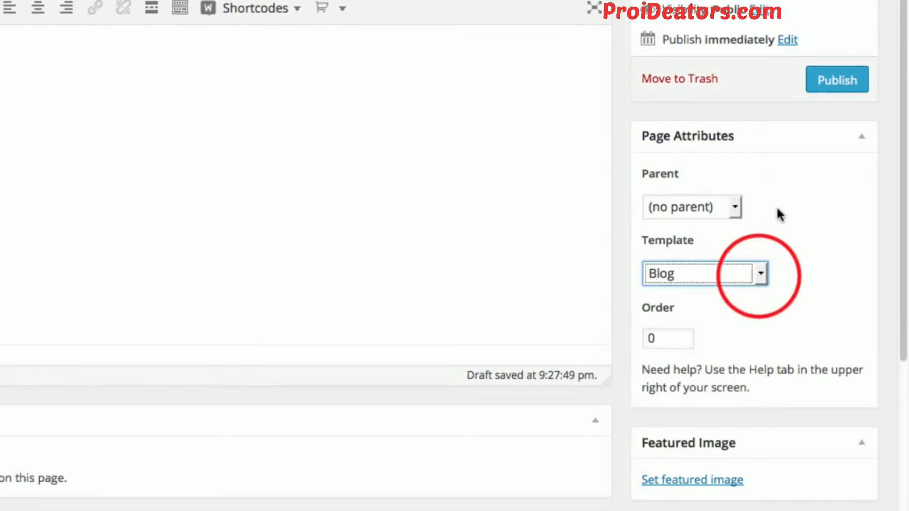
{"action": "left_click", "coordinate": [843, 91]}
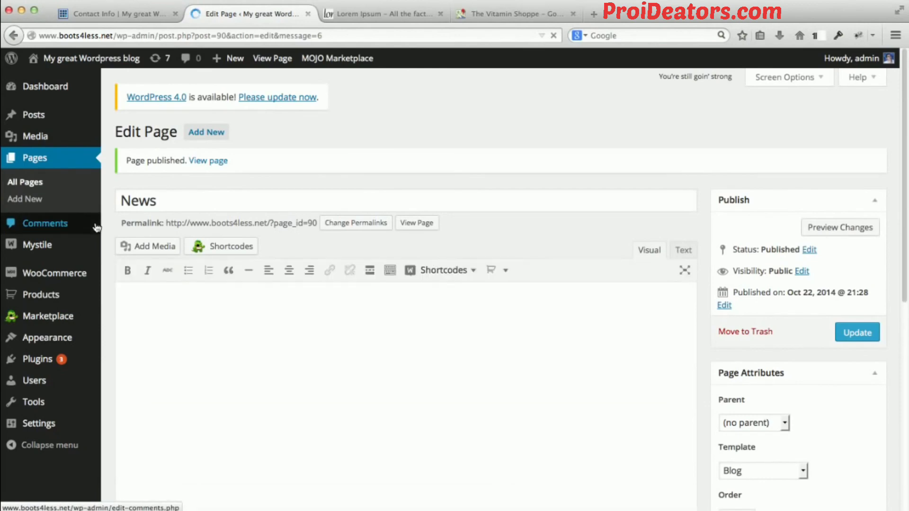
Open the site's menu editor and add the News page to the Main Navigation menu.
{"action": "mouse_move", "coordinate": [46, 337]}
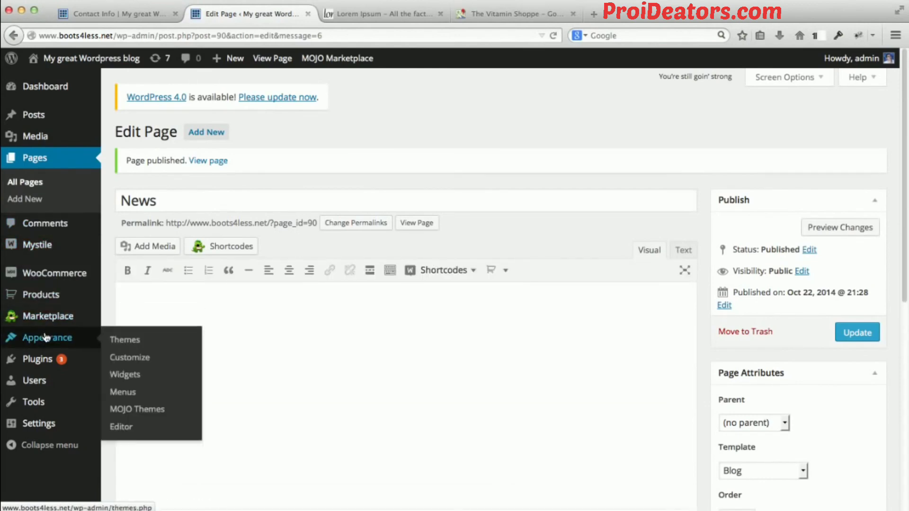
{"action": "left_click", "coordinate": [121, 392]}
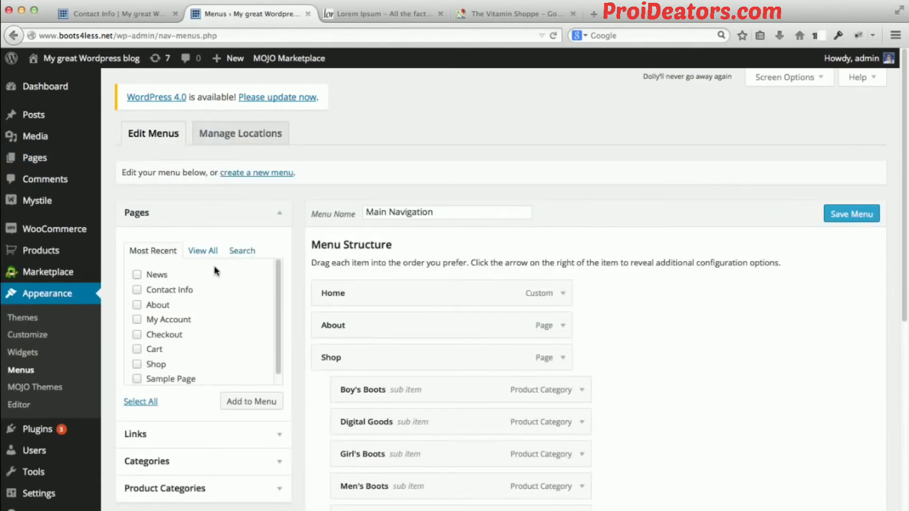
{"action": "left_click", "coordinate": [137, 275]}
{"action": "left_click", "coordinate": [244, 401]}
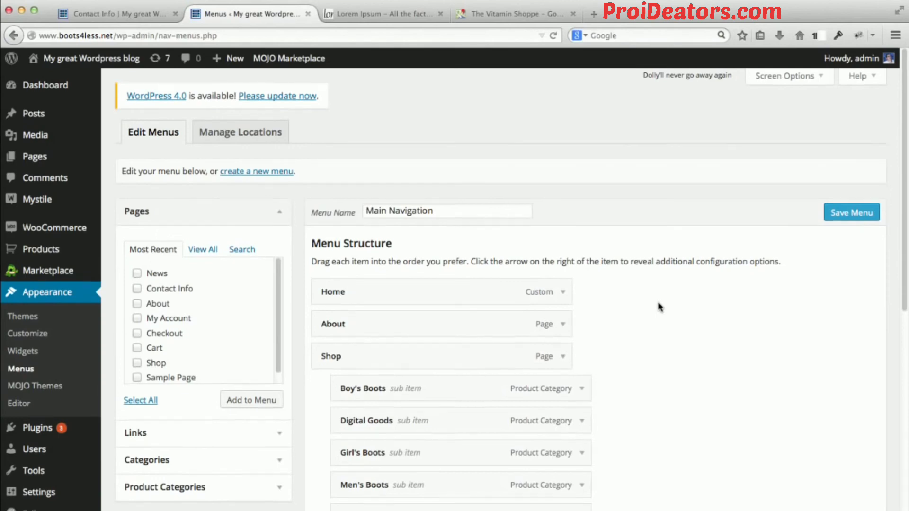
Move the News item between About and Shop in the Main Navigation menu and save the menu.
{"action": "scroll", "coordinate": [658, 305], "scroll_direction": "down", "scroll_amount": 5}
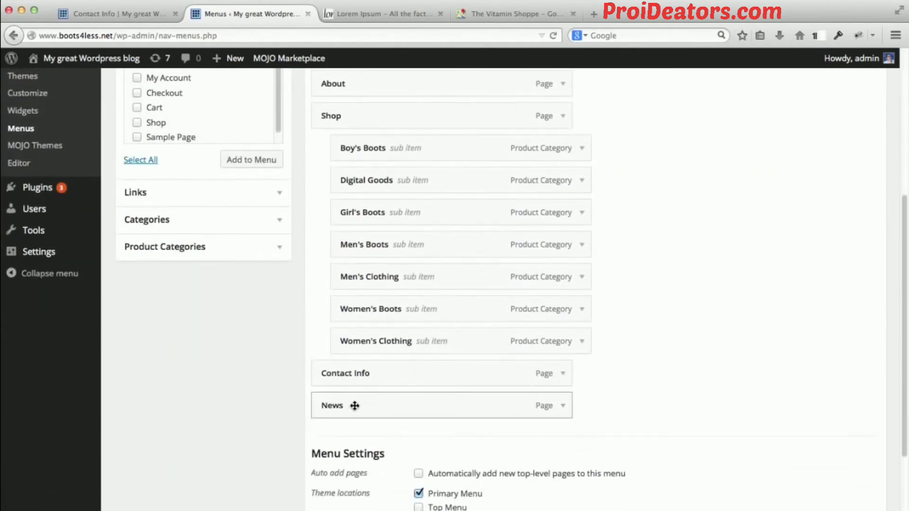
{"action": "left_click_drag", "start_coordinate": [354, 406], "coordinate": [356, 114]}
{"action": "scroll", "coordinate": [657, 186], "scroll_direction": "up", "scroll_amount": 3}
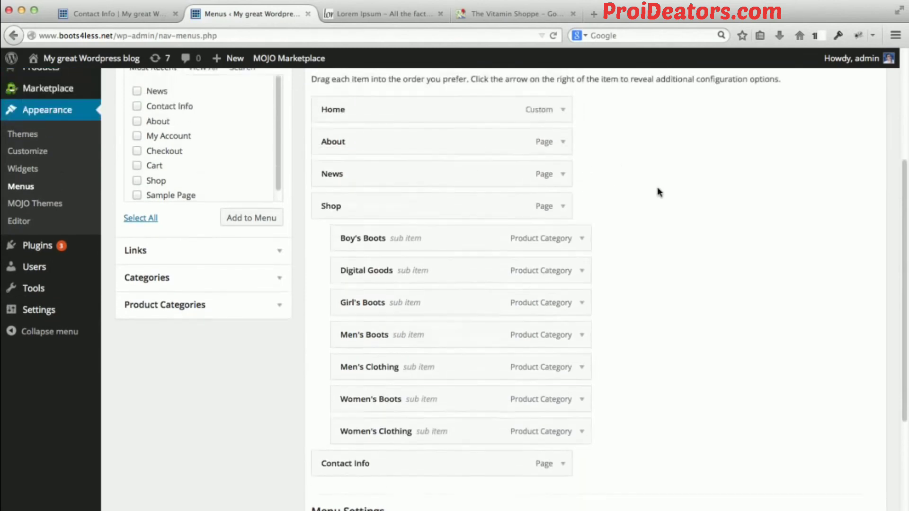
{"action": "scroll", "coordinate": [658, 190], "scroll_direction": "down", "scroll_amount": 3}
{"action": "left_click", "coordinate": [851, 446]}
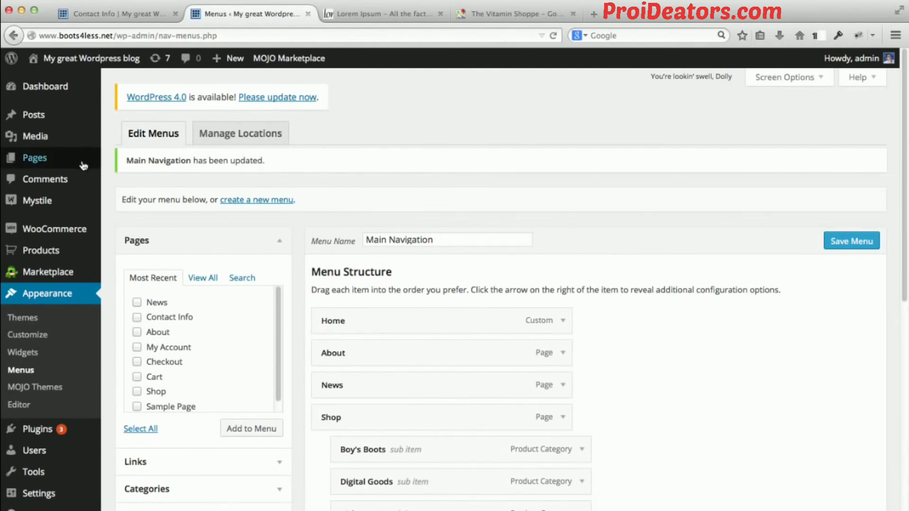
Open the admin's list of blog posts and check the News page on the reloaded storefront.
{"action": "mouse_move", "coordinate": [83, 165]}
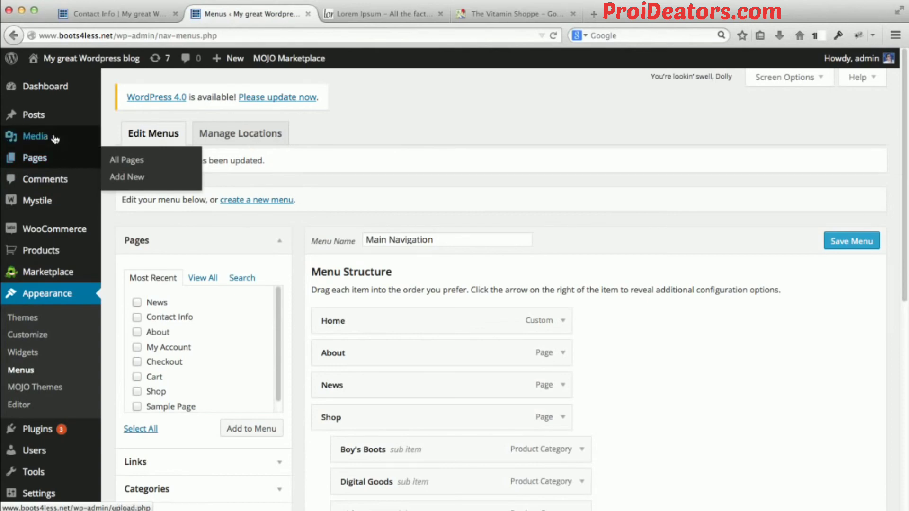
{"action": "left_click", "coordinate": [53, 118]}
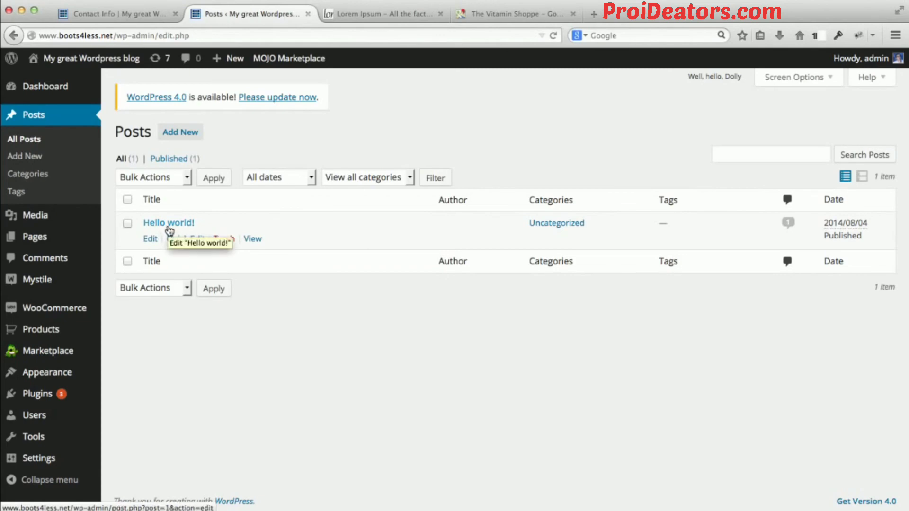
{"action": "left_click", "coordinate": [125, 15]}
{"action": "left_click", "coordinate": [156, 36]}
{"action": "key", "text": "Return"}
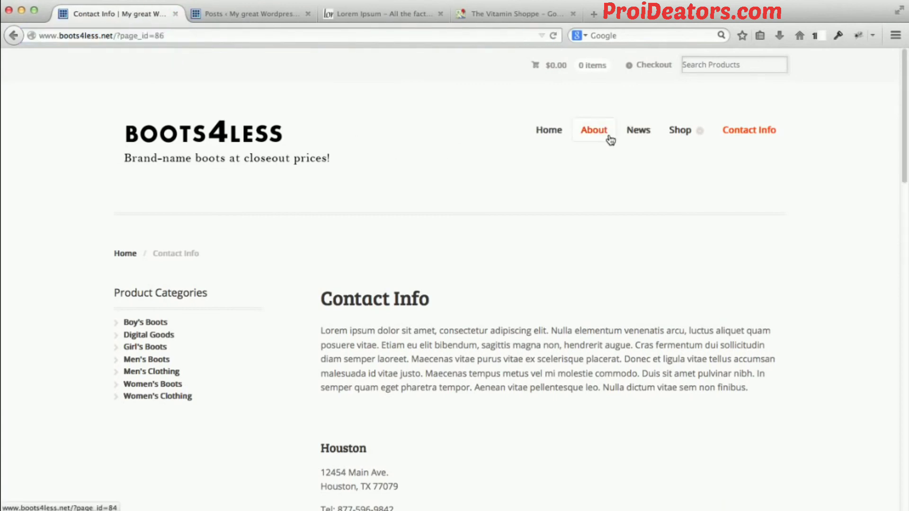
{"action": "left_click", "coordinate": [647, 133]}
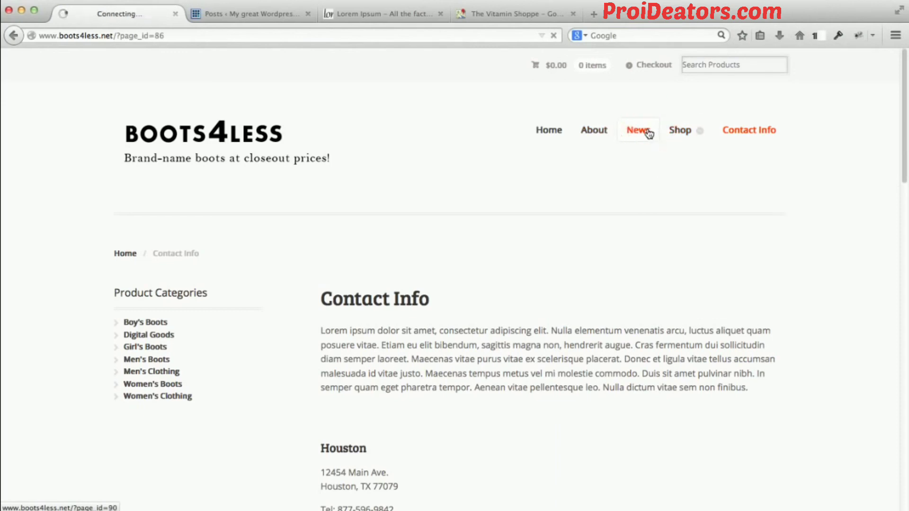
{"action": "scroll", "coordinate": [496, 180], "scroll_direction": "down", "scroll_amount": 3}
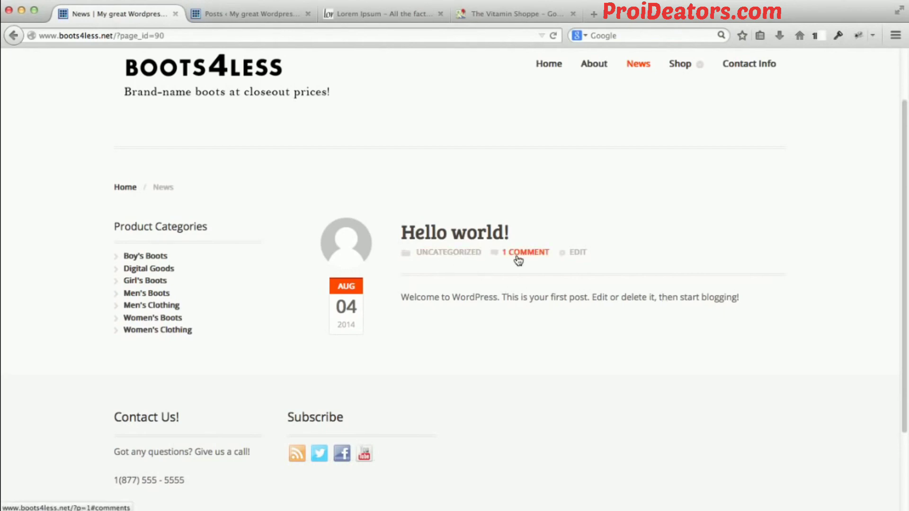
Start a new blog post in the admin titled "Come Visit Us at Our New Location!".
{"action": "left_click", "coordinate": [245, 15]}
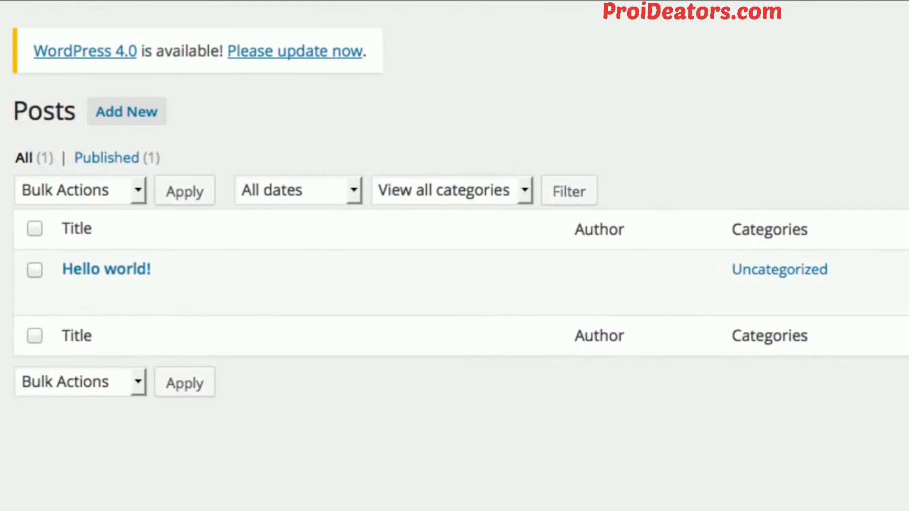
{"action": "left_click", "coordinate": [116, 112]}
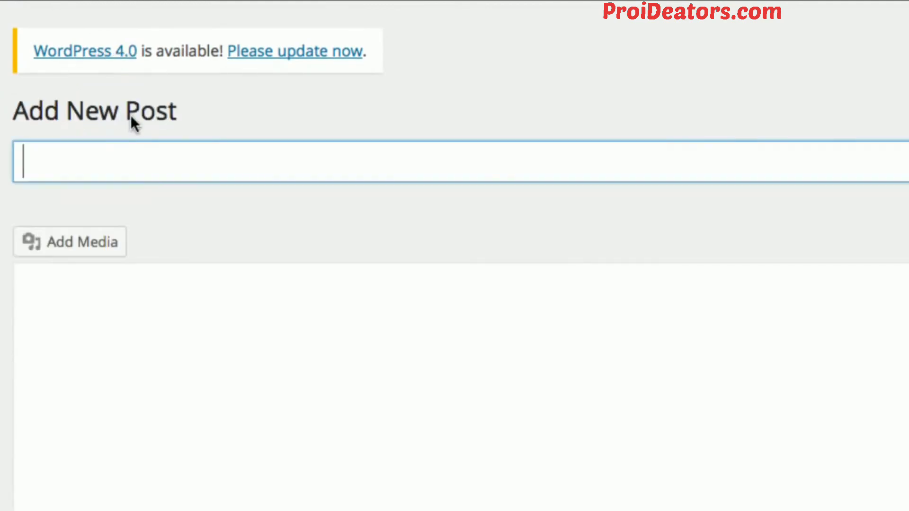
{"action": "left_click", "coordinate": [165, 175]}
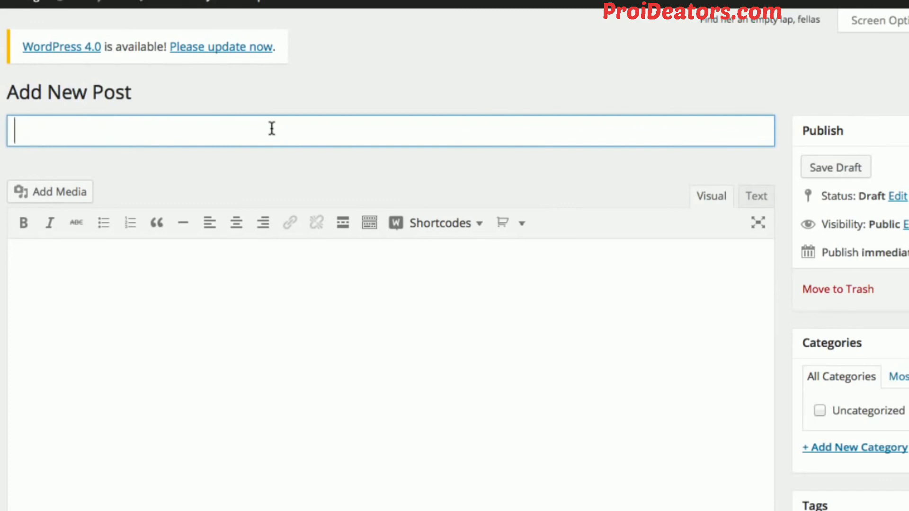
{"action": "type", "text": "Come Visit "}
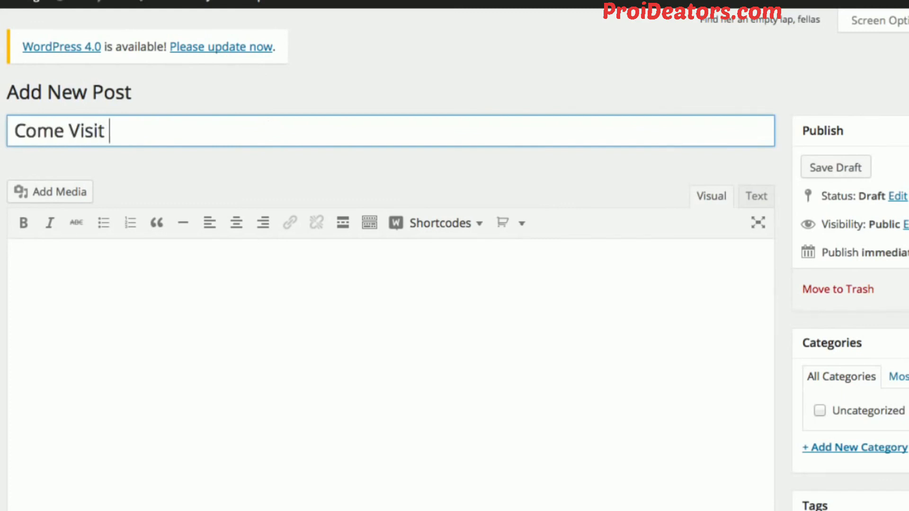
{"action": "type", "text": "Us at Ou"}
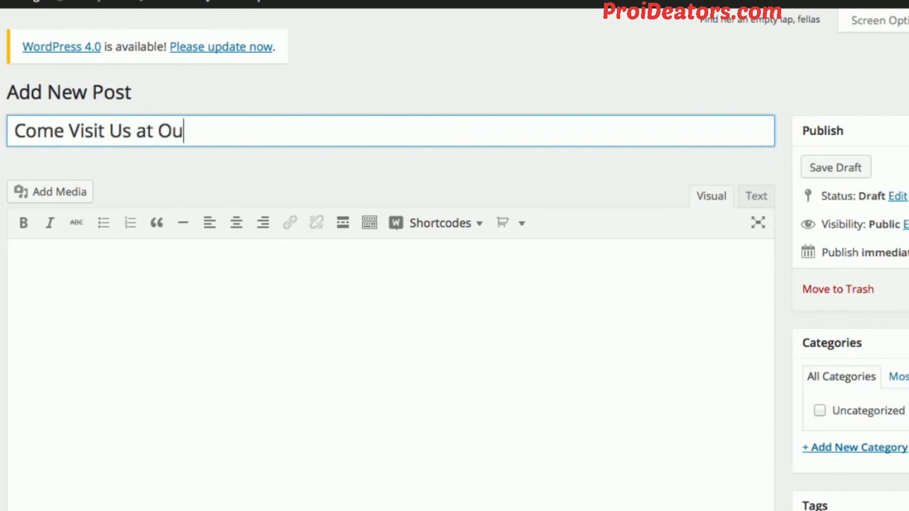
{"action": "type", "text": "r New Location!"}
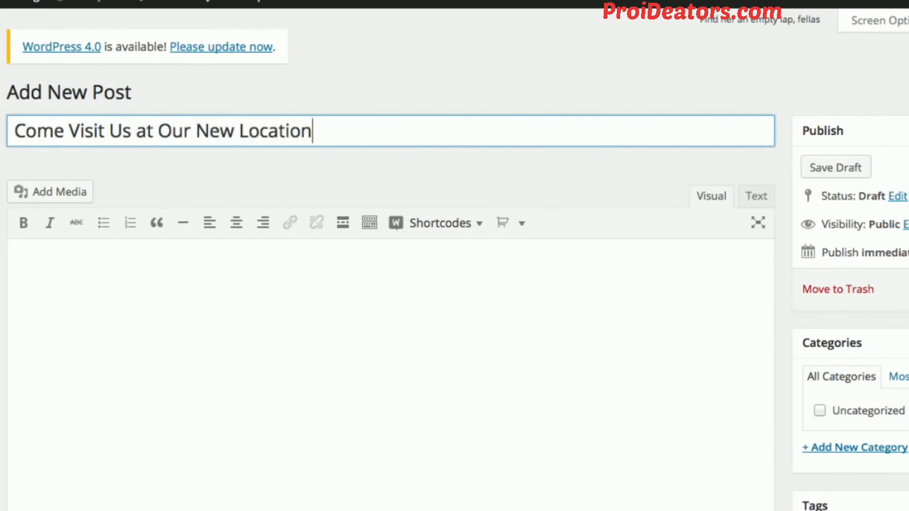
Write "We are moving! Please visit us at:" as the opening line of the post body.
{"action": "left_click", "coordinate": [222, 280]}
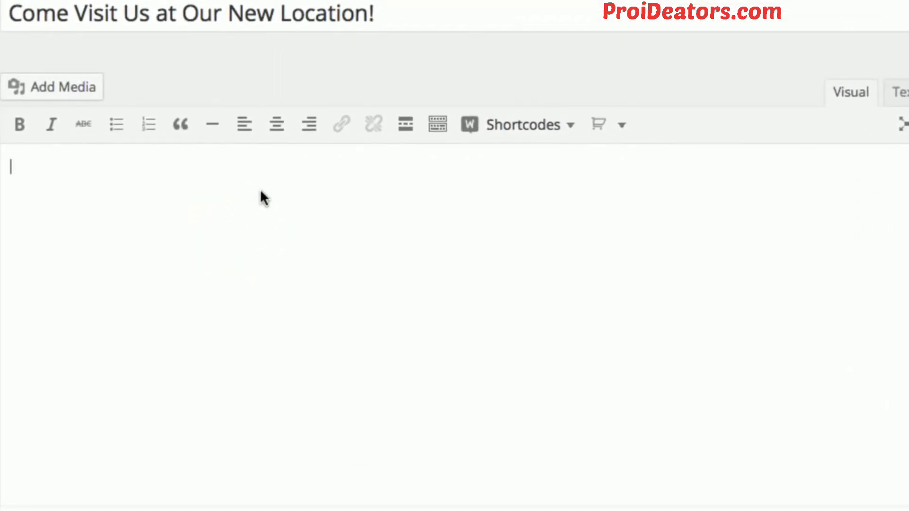
{"action": "type", "text": "We ha"}
{"action": "key", "text": "BackSpace"}
{"action": "key", "text": "BackSpace"}
{"action": "type", "text": "are "}
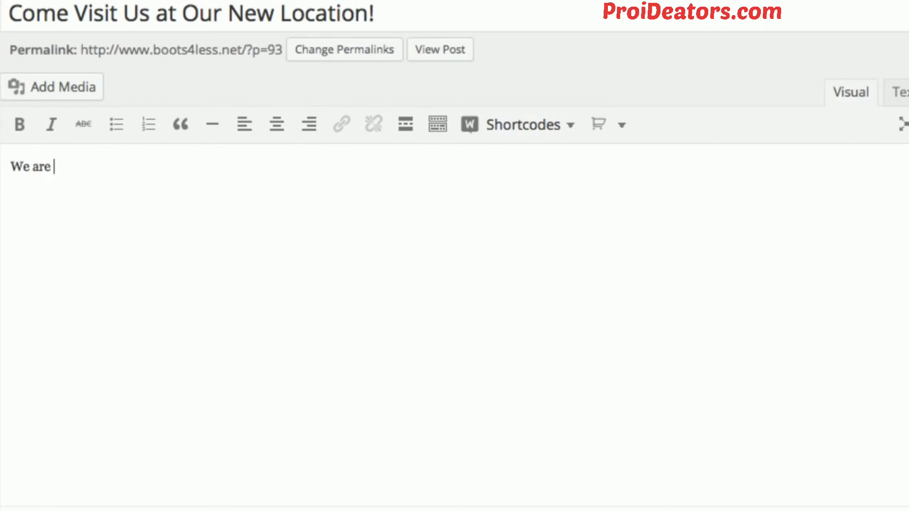
{"action": "type", "text": "moving."}
{"action": "key", "text": "BackSpace"}
{"action": "type", "text": "! Please "}
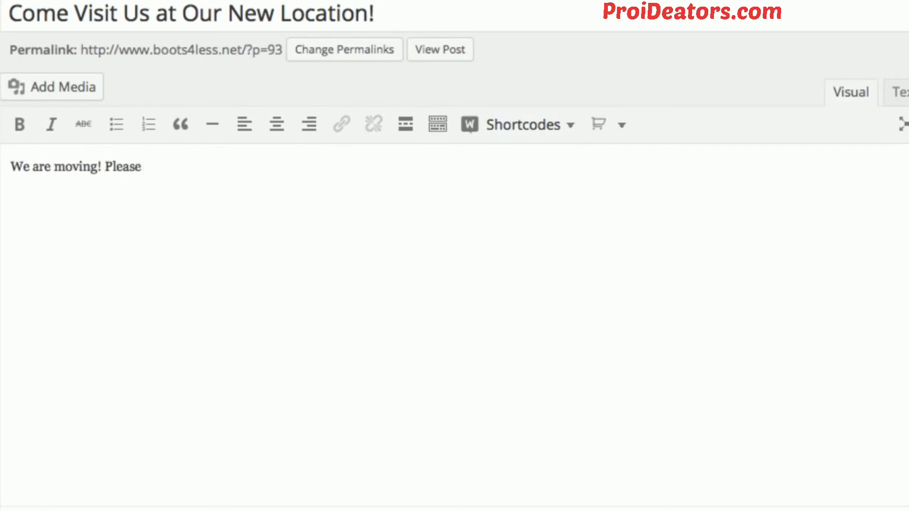
{"action": "type", "text": "visit us at:"}
Add the line "NEW ADDRESS HERE!" below the opening sentence, separated by a blank line.
{"action": "key", "text": "Return"}
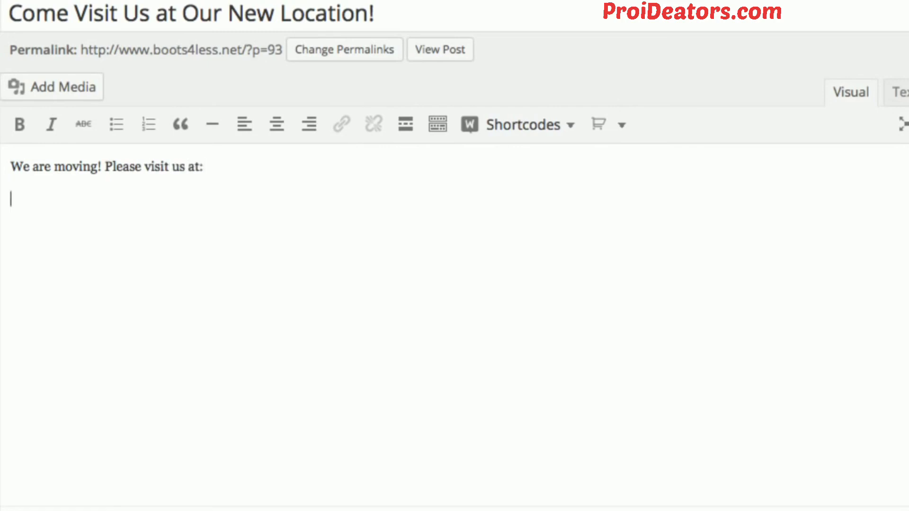
{"action": "key", "text": "Return"}
{"action": "type", "text": "A"}
{"action": "key", "text": "BackSpace"}
{"action": "type", "text": "ADDRESS"}
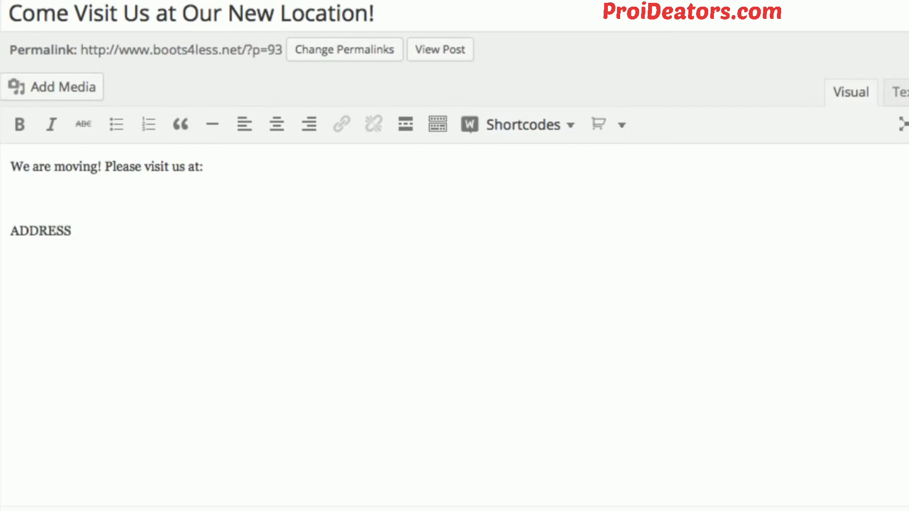
{"action": "left_click", "coordinate": [11, 231]}
{"action": "type", "text": "NEW"}
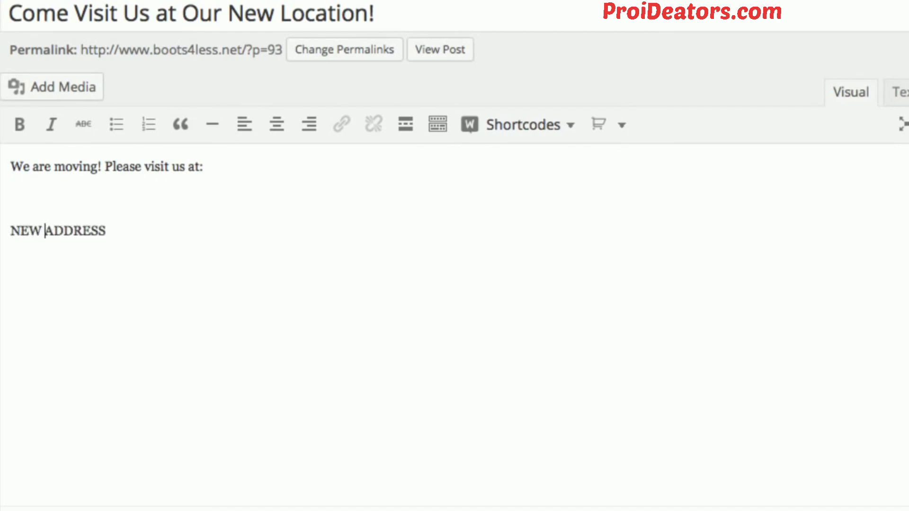
{"action": "left_click", "coordinate": [109, 231]}
{"action": "type", "text": "HERE!"}
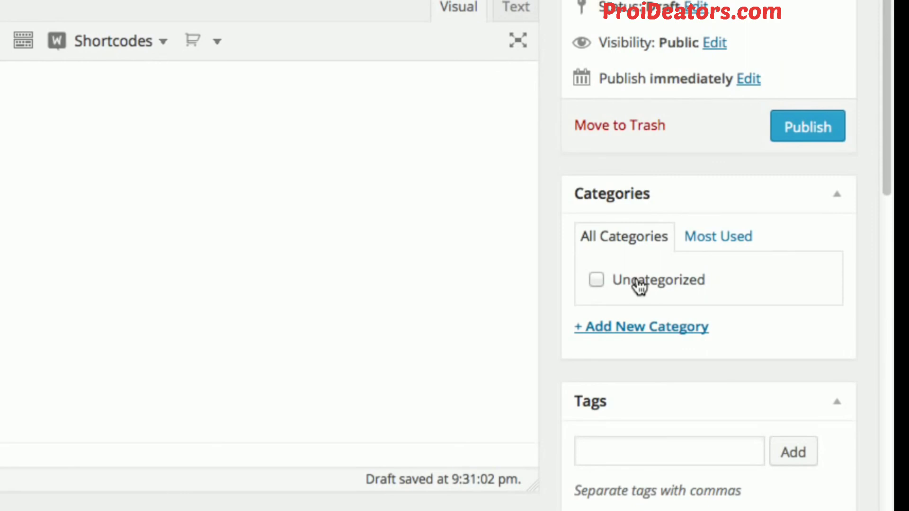
Create a new post category named "news" and assign it to the post.
{"action": "left_click", "coordinate": [634, 331]}
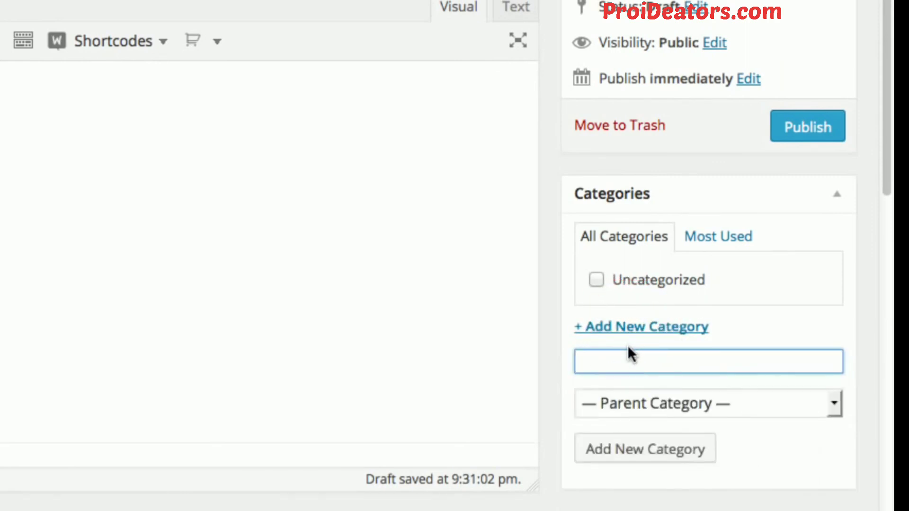
{"action": "type", "text": "NEWS"}
{"action": "key", "text": "BackSpace"}
{"action": "key", "text": "BackSpace"}
{"action": "key", "text": "BackSpace"}
{"action": "key", "text": "BackSpace"}
{"action": "type", "text": "news"}
{"action": "left_click", "coordinate": [639, 452]}
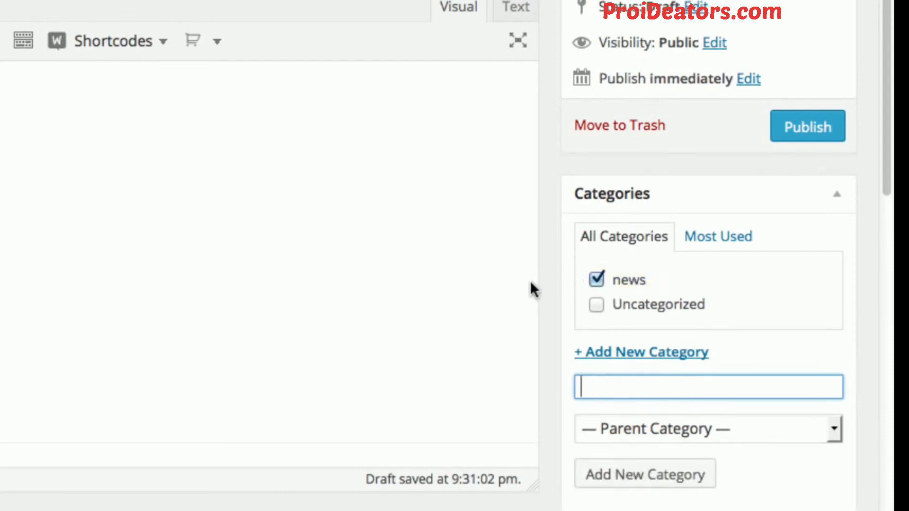
Publish the new-location post in the news category.
{"action": "scroll", "coordinate": [530, 281], "scroll_direction": "down", "scroll_amount": 3}
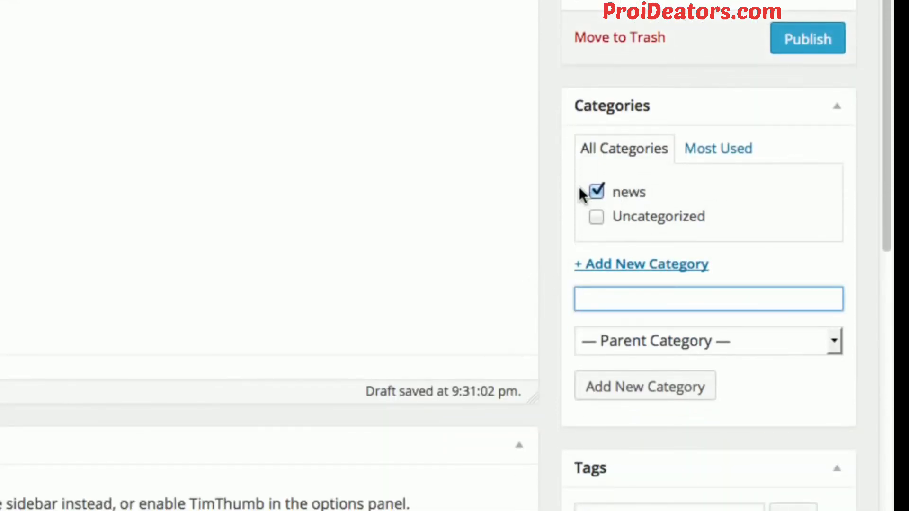
{"action": "scroll", "coordinate": [572, 190], "scroll_direction": "up", "scroll_amount": 2}
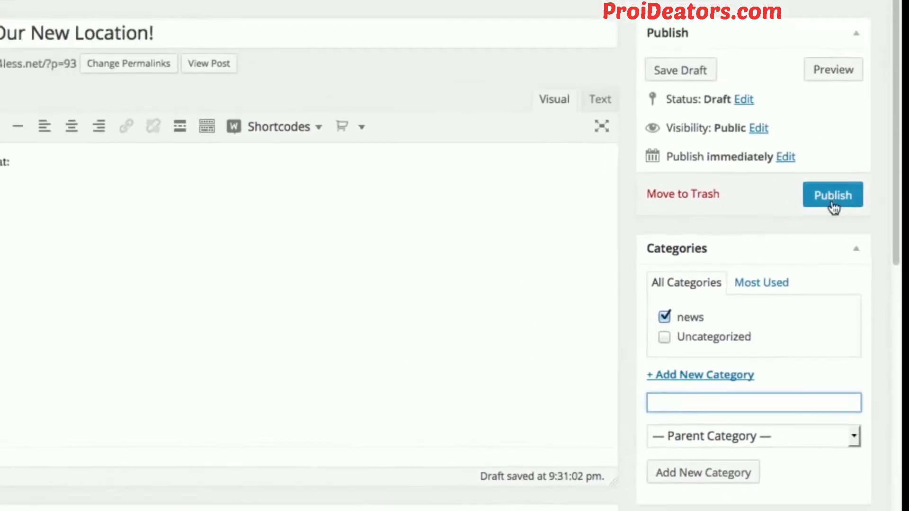
{"action": "left_click", "coordinate": [833, 207]}
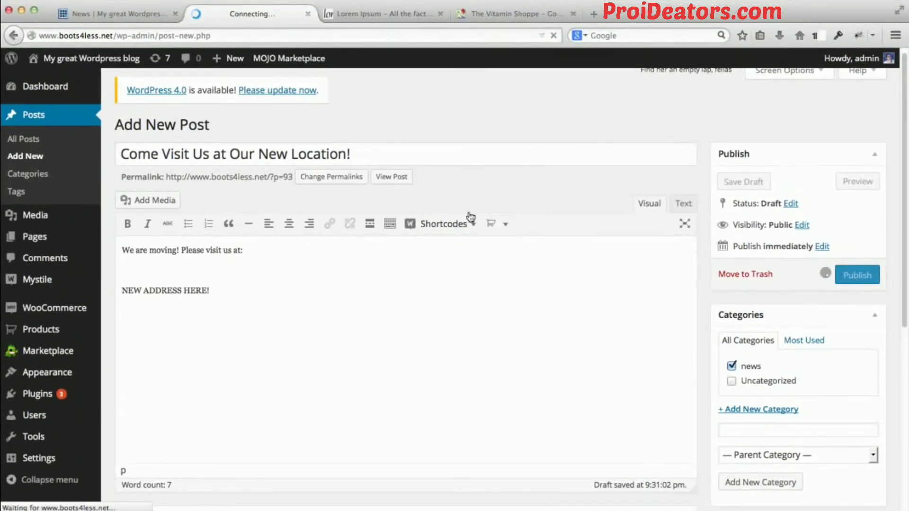
{"action": "scroll", "coordinate": [440, 196], "scroll_direction": "up", "scroll_amount": 1}
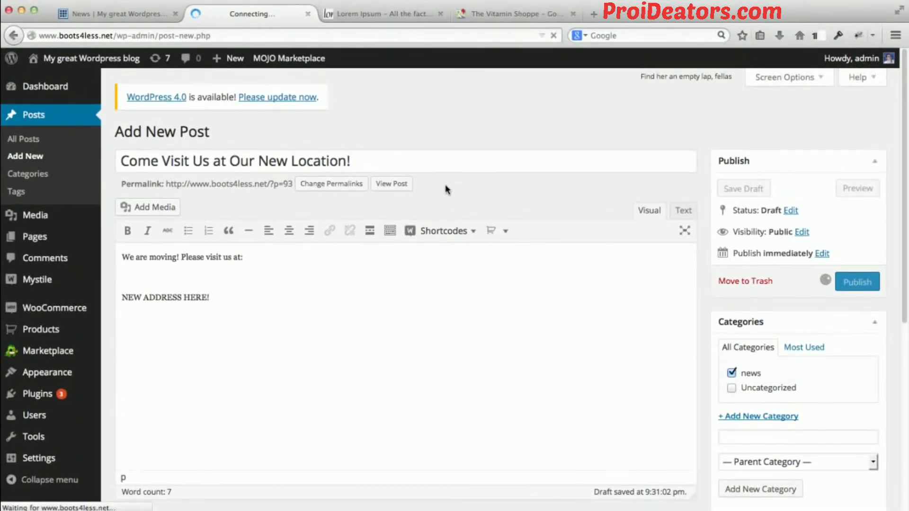
Reload the storefront's News page and review the newly published post's author image, date and text.
{"action": "left_click", "coordinate": [113, 15]}
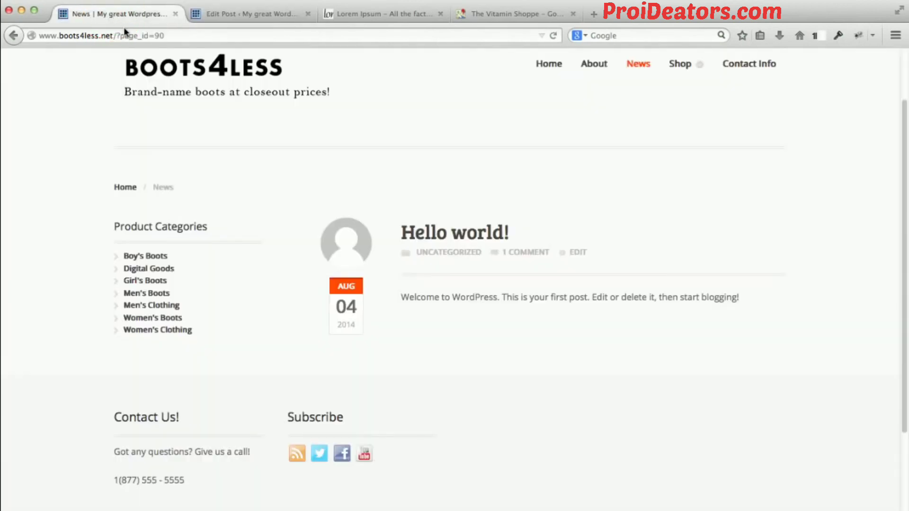
{"action": "left_click", "coordinate": [124, 31]}
{"action": "key", "text": "Return"}
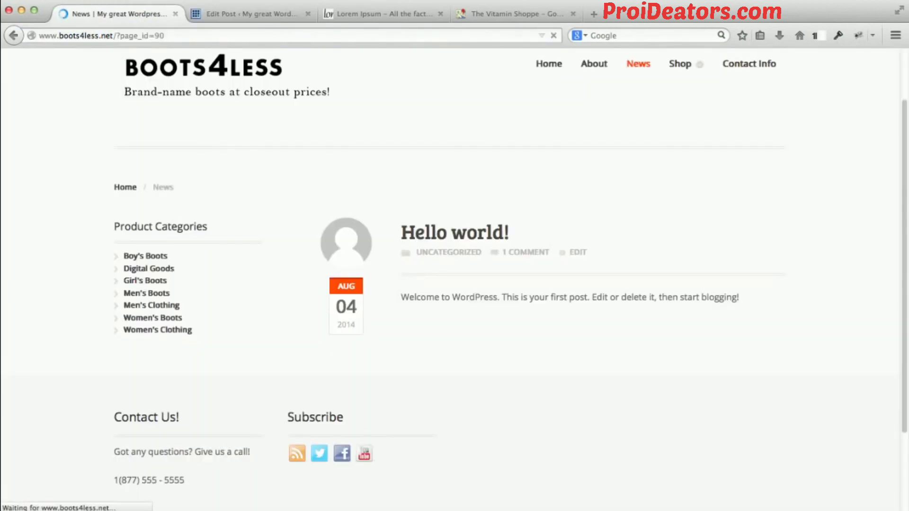
{"action": "scroll", "coordinate": [385, 175], "scroll_direction": "down", "scroll_amount": 5}
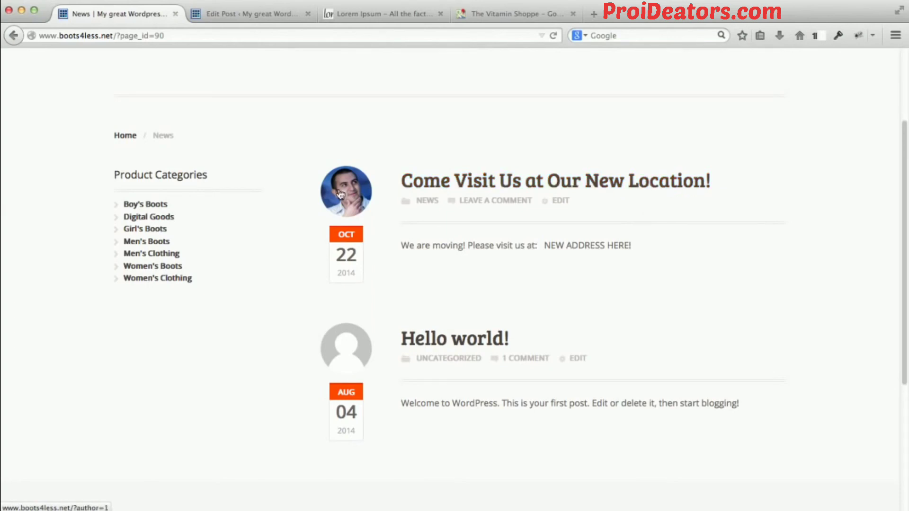
{"action": "left_click_drag", "start_coordinate": [416, 245], "coordinate": [636, 245]}
{"action": "left_click", "coordinate": [637, 245]}
{"action": "scroll", "coordinate": [473, 246], "scroll_direction": "up", "scroll_amount": 5}
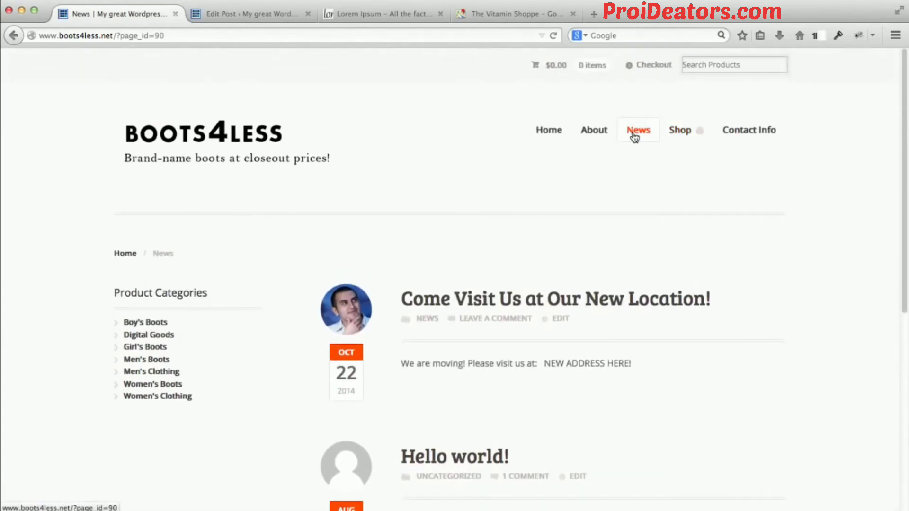
Open the storefront's Home page and look over its banner and product categories.
{"action": "left_click", "coordinate": [540, 137]}
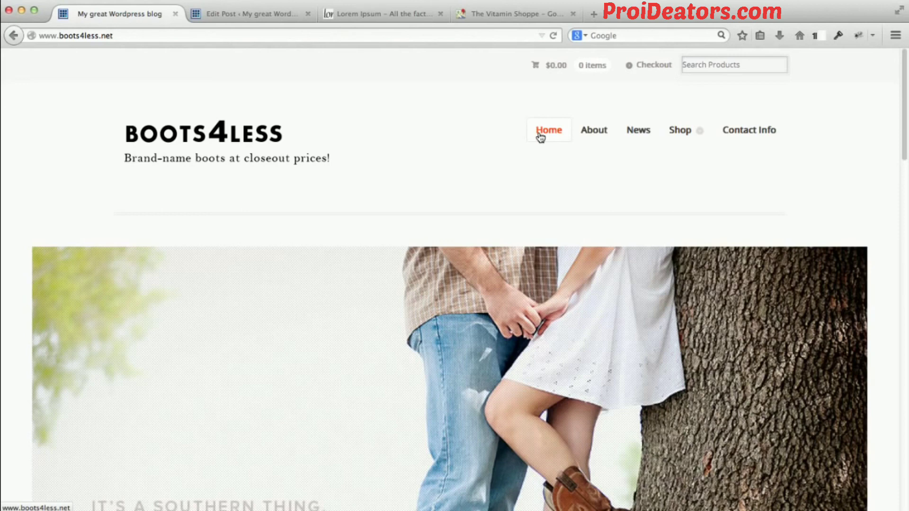
{"action": "left_click", "coordinate": [483, 163]}
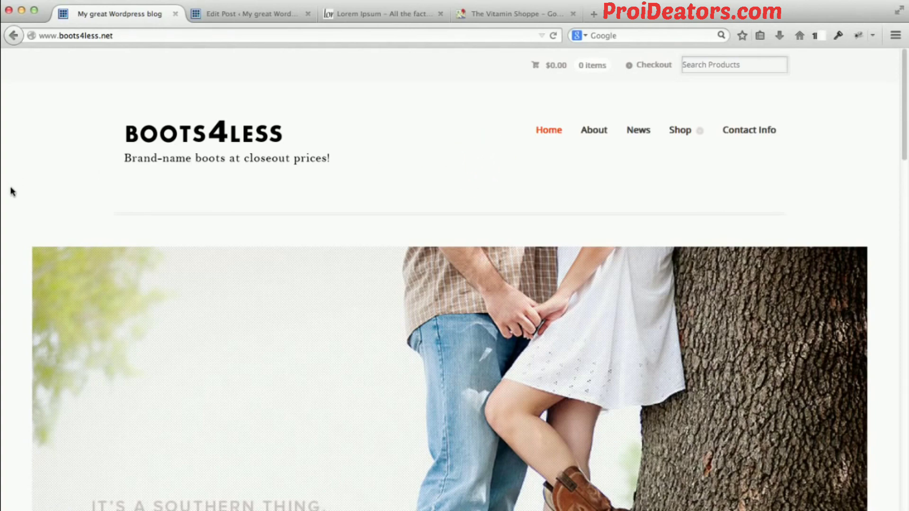
{"action": "scroll", "coordinate": [13, 191], "scroll_direction": "down", "scroll_amount": 10}
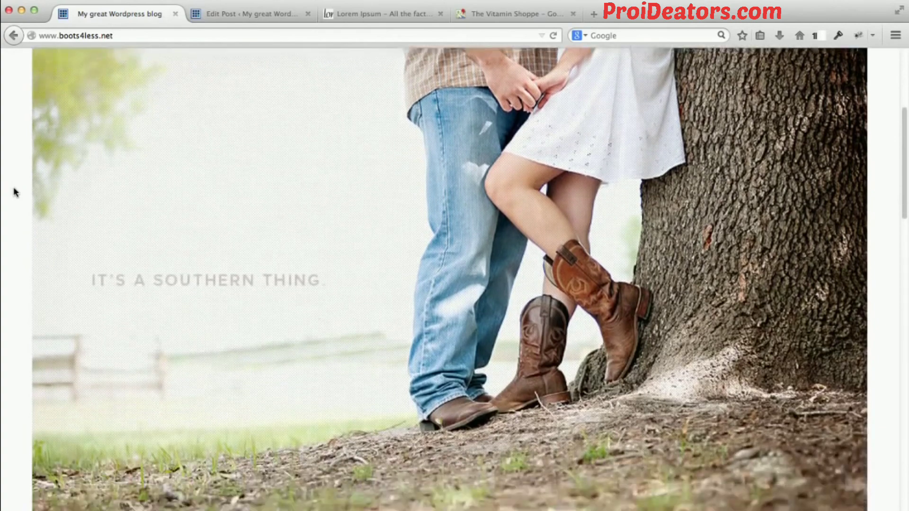
{"action": "scroll", "coordinate": [14, 192], "scroll_direction": "down", "scroll_amount": 7}
{"action": "scroll", "coordinate": [33, 237], "scroll_direction": "up", "scroll_amount": 15}
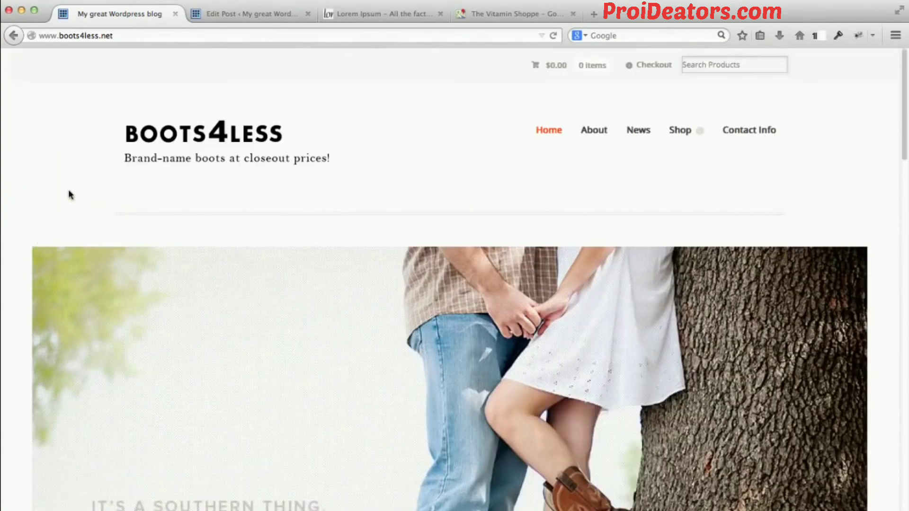
{"action": "left_click", "coordinate": [77, 172]}
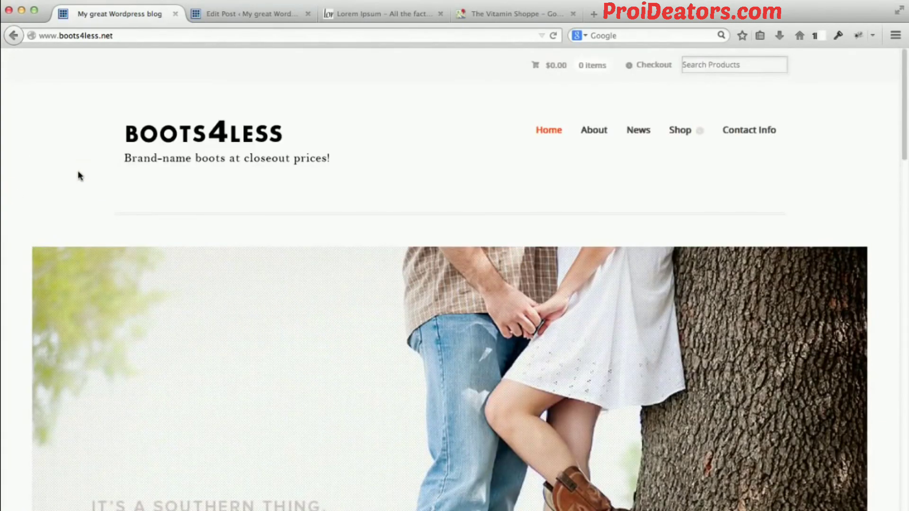